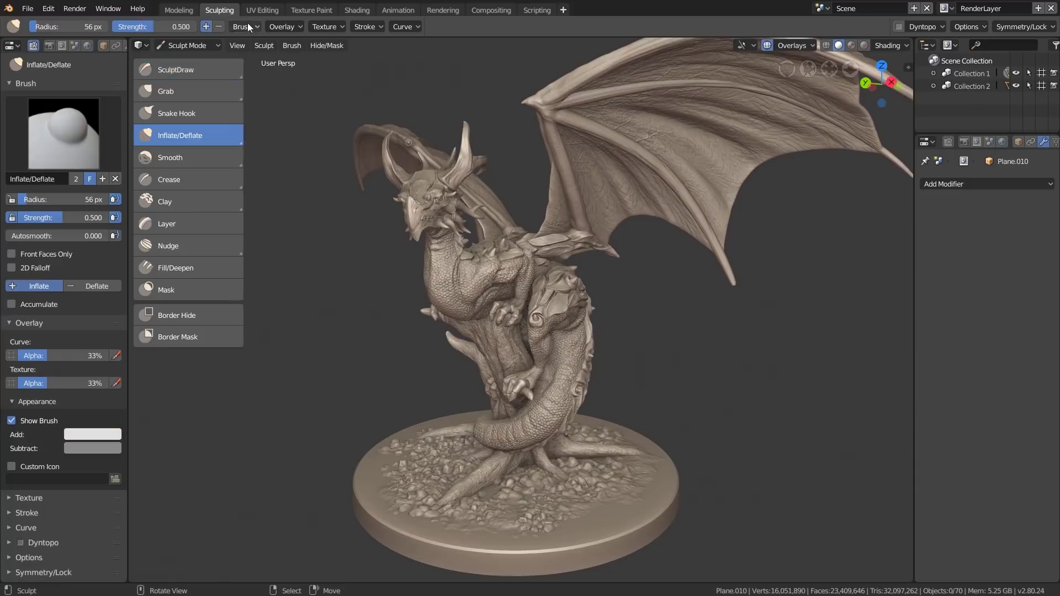
pyautogui.click(248, 24)
pyautogui.moveTo(326, 27)
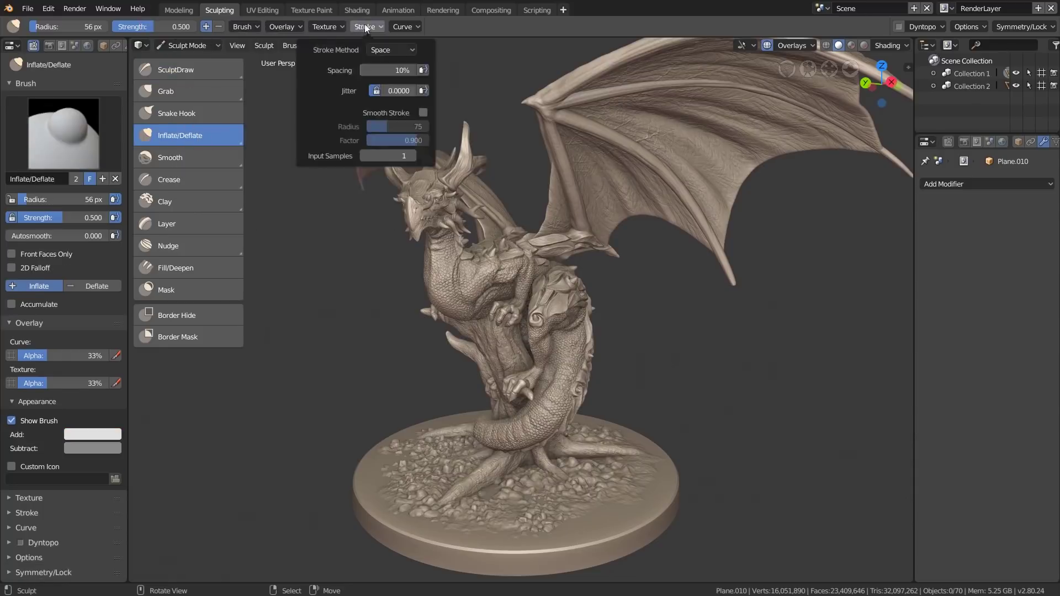
pyautogui.moveTo(404, 27)
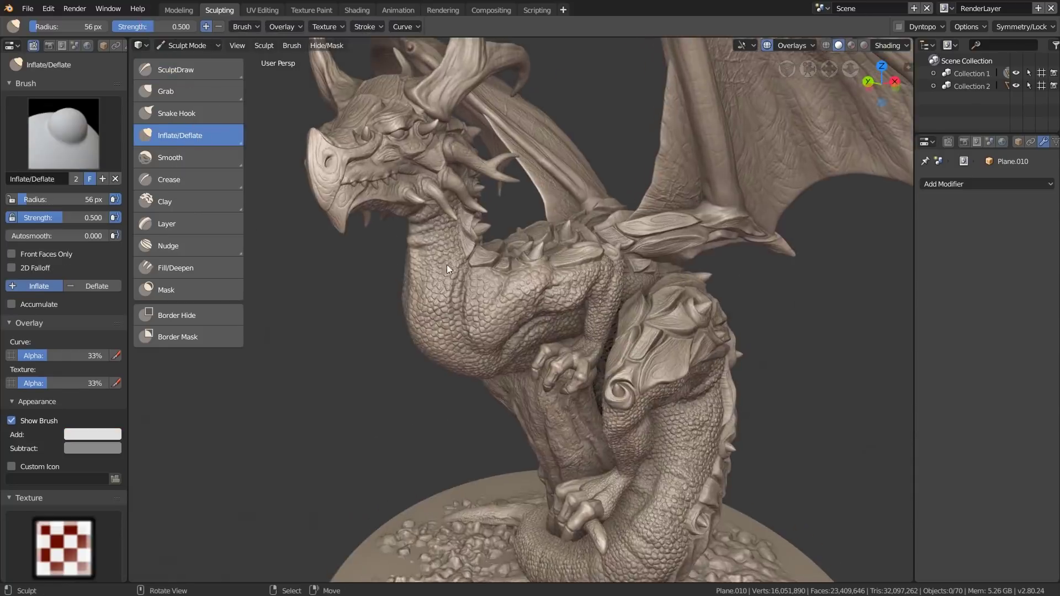
pyautogui.moveTo(447, 264)
pyautogui.mouseDown(button='middle')
pyautogui.moveTo(389, 250)
pyautogui.moveTo(389, 224)
pyautogui.moveTo(416, 264)
pyautogui.mouseUp(button='middle')
pyautogui.moveTo(385, 297)
pyautogui.mouseDown(button='middle')
pyautogui.moveTo(393, 312)
pyautogui.moveTo(436, 329)
pyautogui.moveTo(398, 335)
pyautogui.moveTo(396, 354)
pyautogui.moveTo(408, 294)
pyautogui.moveTo(422, 278)
pyautogui.mouseUp(button='middle')
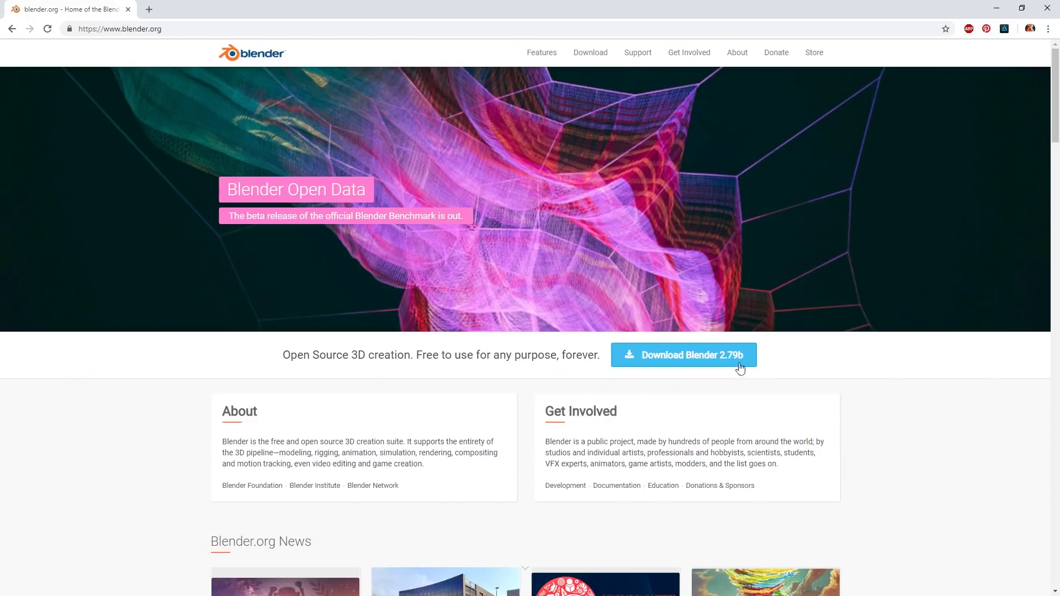
# Go from Blender's home page to its download page and open the list of latest experimental builds
pyautogui.click(733, 365)
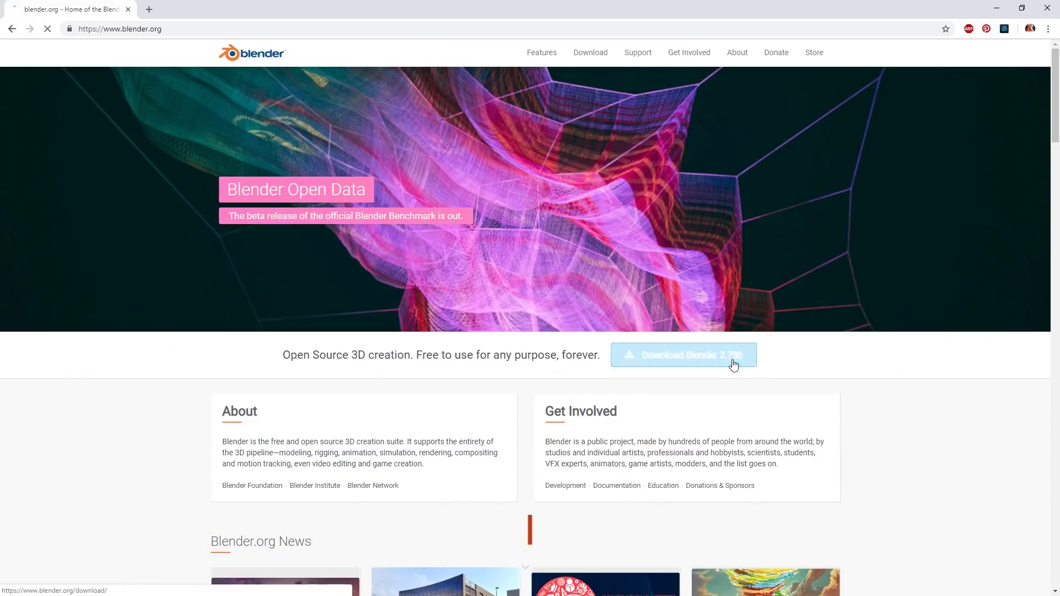
pyautogui.scroll(-9, 734, 364)
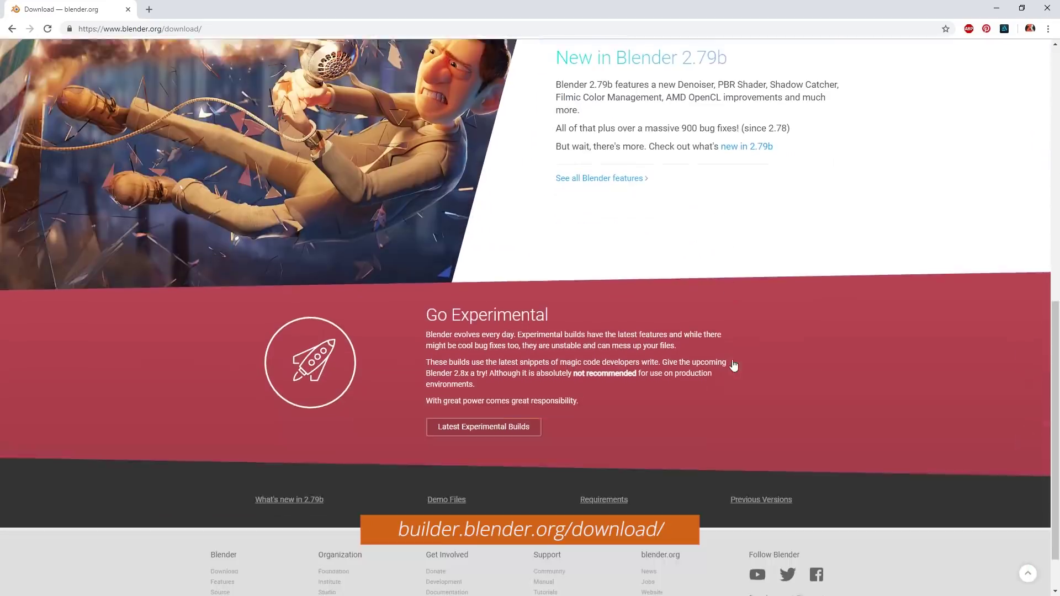
pyautogui.click(482, 423)
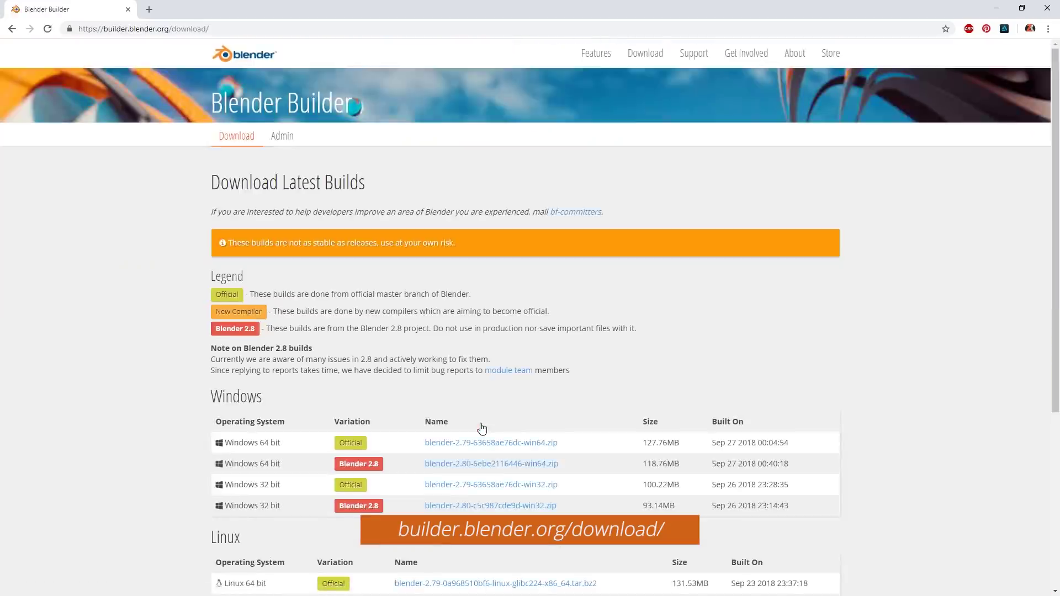
pyautogui.scroll(-3, 481, 429)
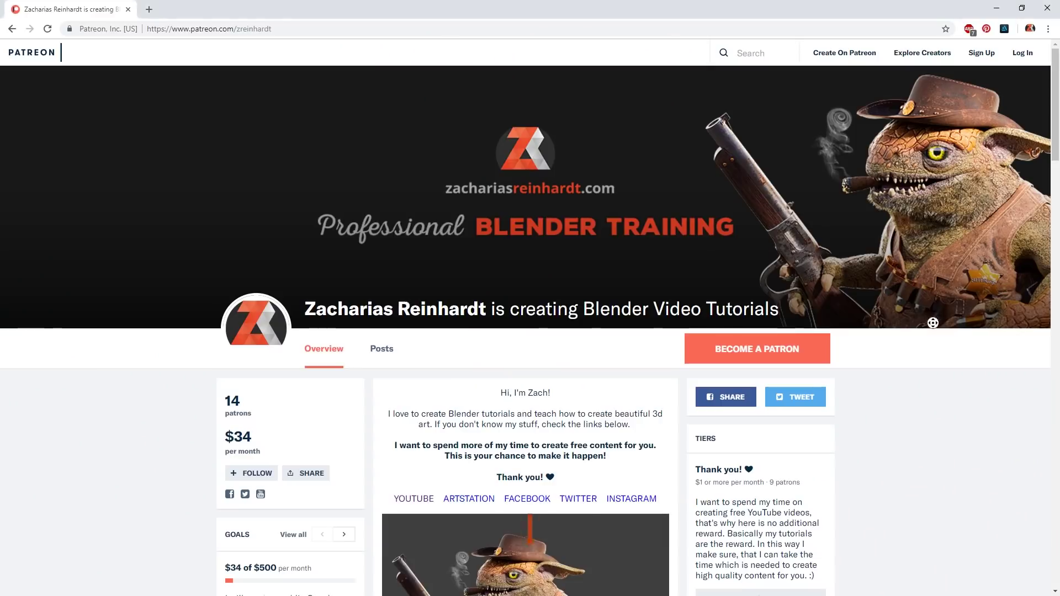
# Read through the creator's Patreon page, including the overview, funding goal and membership tier
pyautogui.scroll(-2, 933, 323)
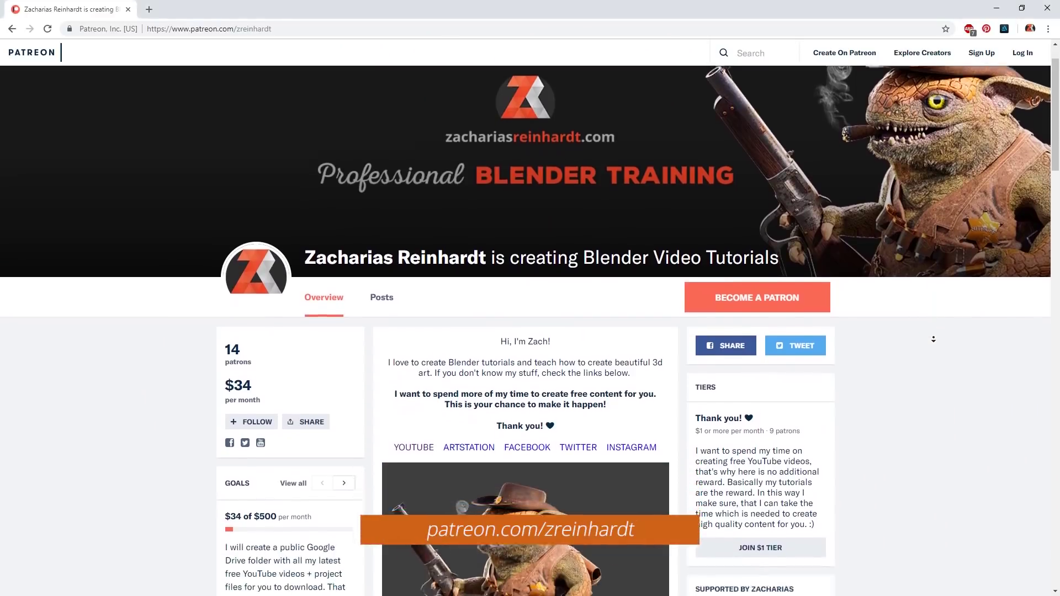
pyautogui.scroll(-2, 933, 339)
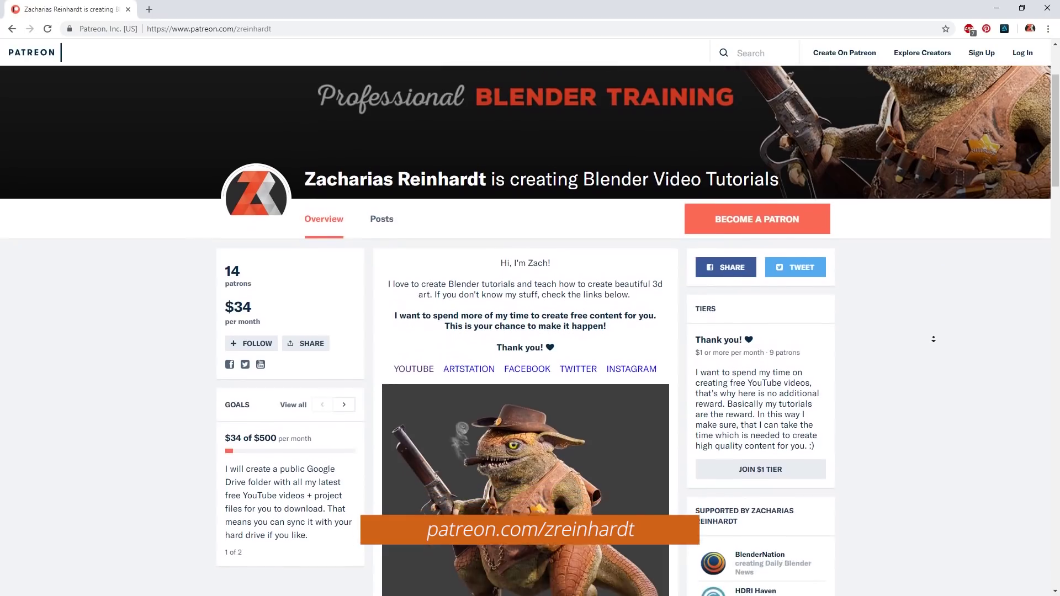
pyautogui.scroll(-2, 934, 339)
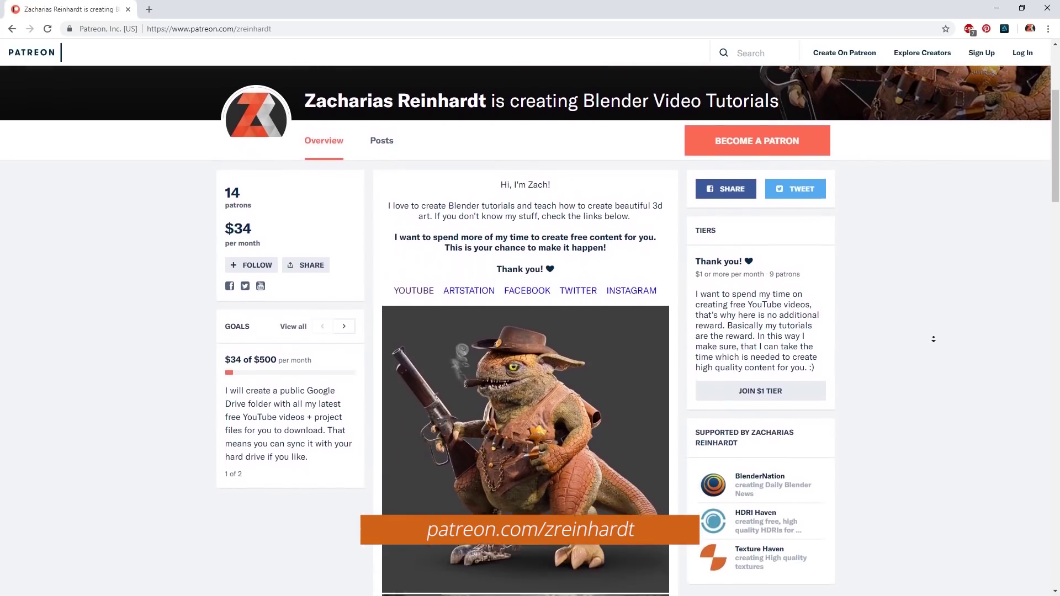
pyautogui.scroll(-2, 933, 339)
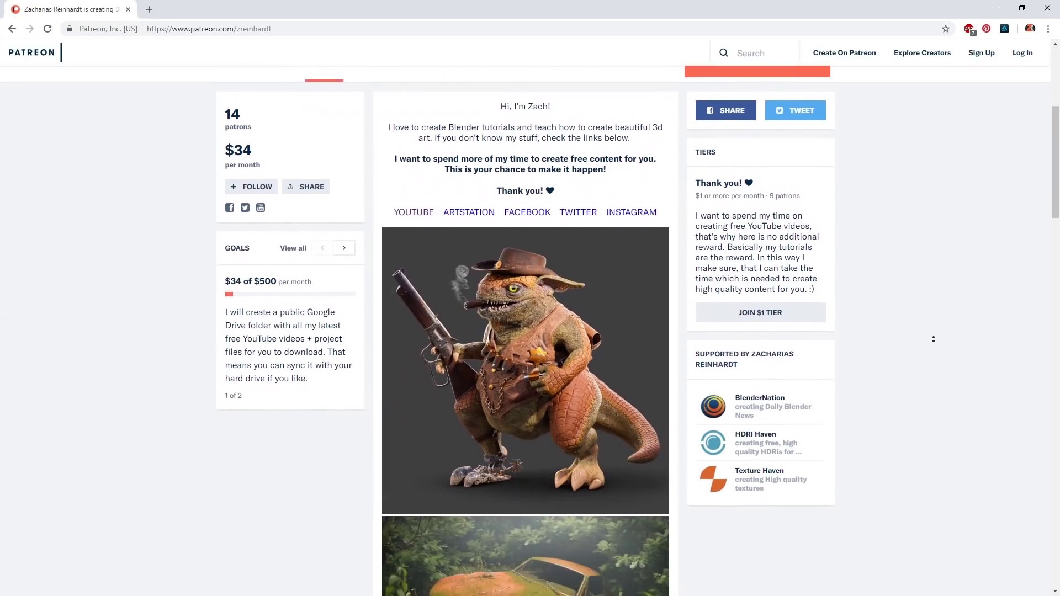
pyautogui.scroll(-2, 933, 339)
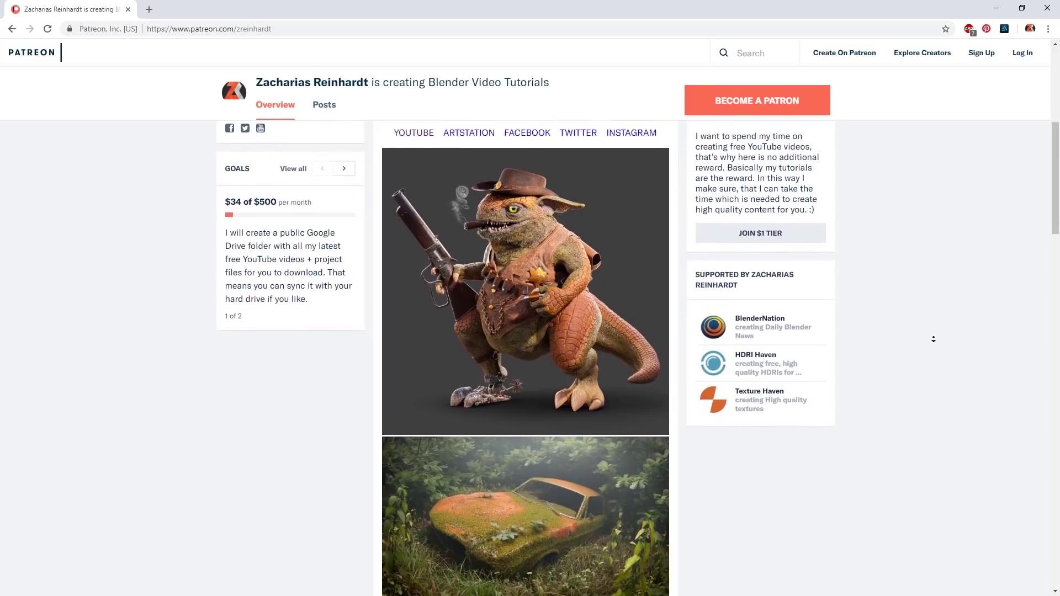
pyautogui.scroll(-2, 933, 339)
pyautogui.scroll(-1, 933, 339)
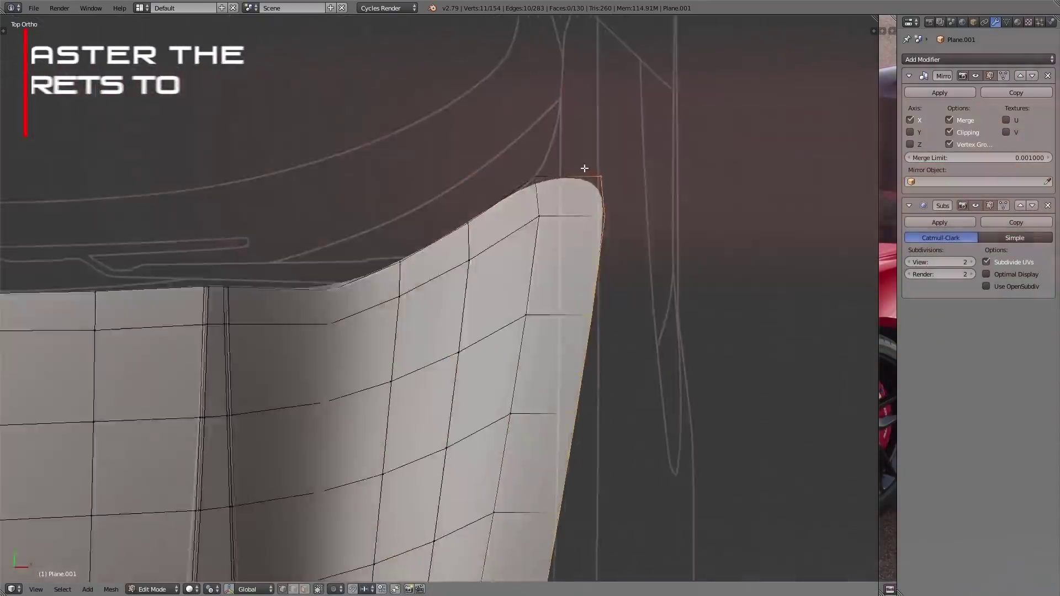
# Move the car panel's outer-edge vertices to follow the blueprint, and extrude the body guide's edge in the top view
pyautogui.press('g')
pyautogui.press('g')
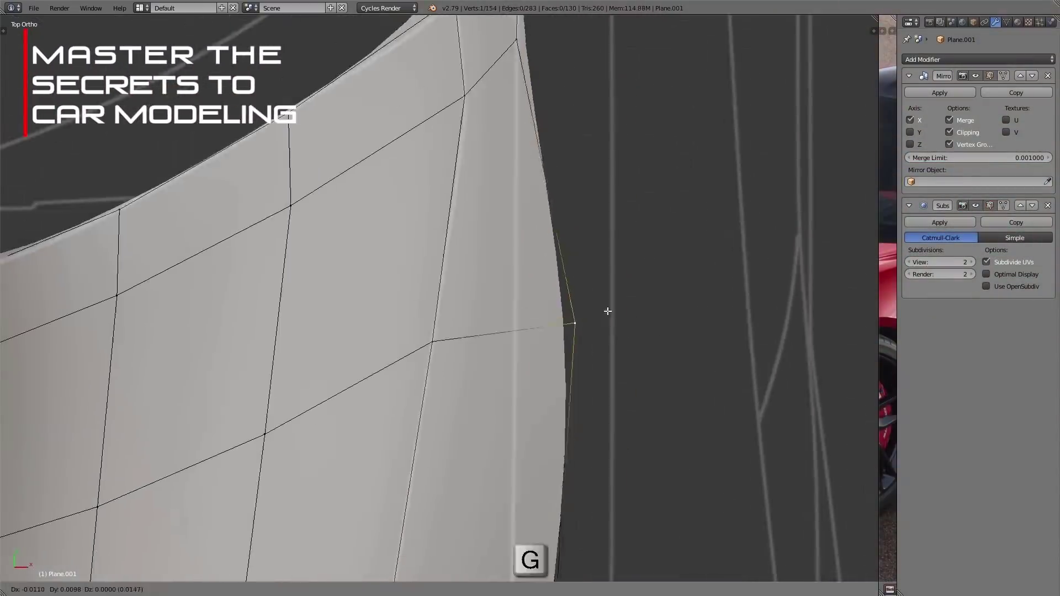
pyautogui.press('7')
pyautogui.press('e')
pyautogui.press('z')
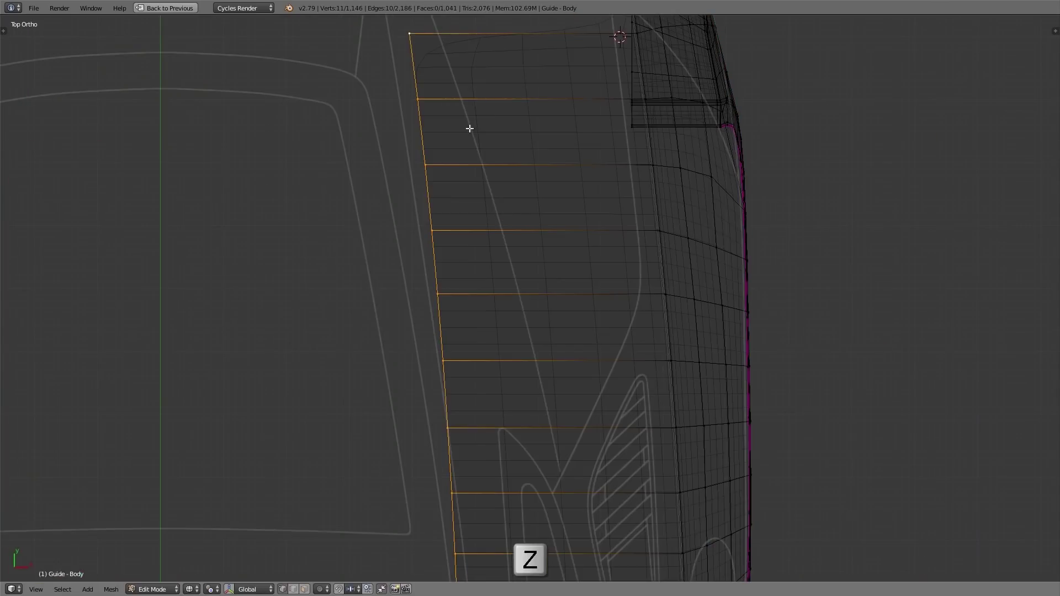
pyautogui.moveTo(641, 376); pyautogui.dragTo(700, 290)
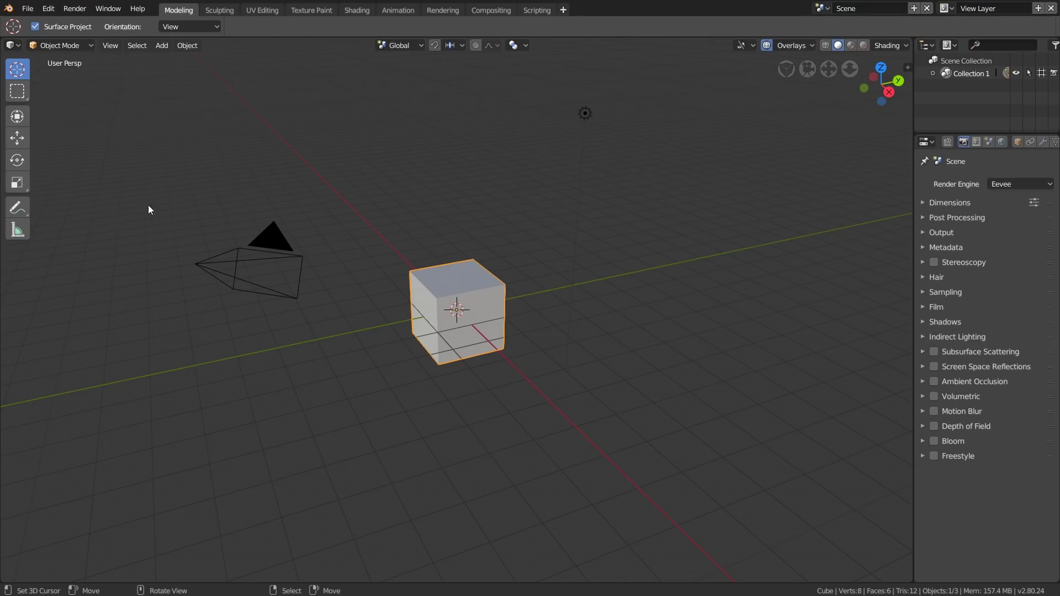
# Open green_dragon_v95.blend with Load UI turned off so the file's saved interface layout is not loaded
pyautogui.click(27, 9)
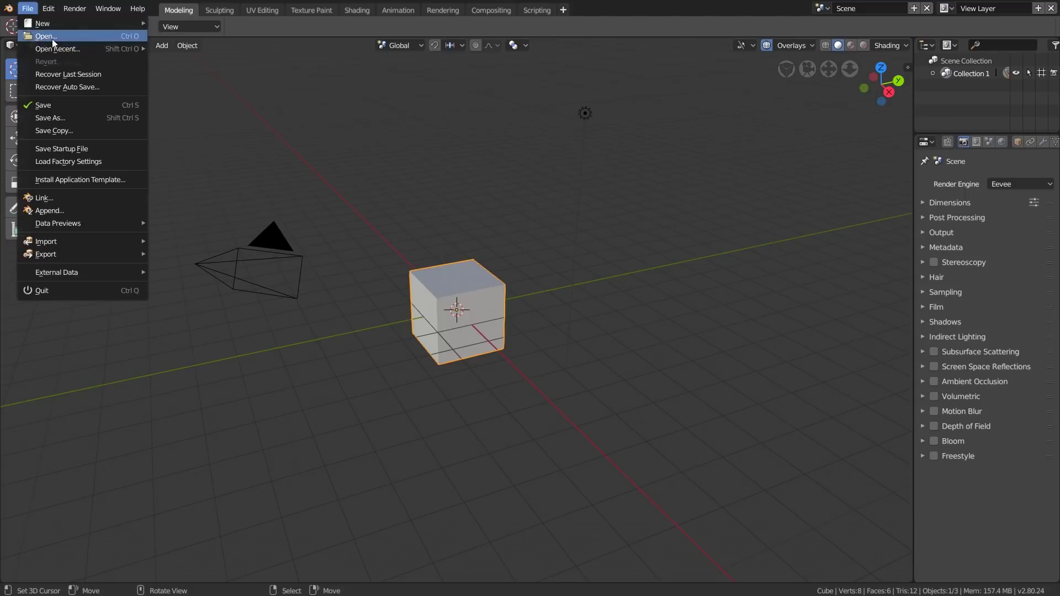
pyautogui.click(52, 39)
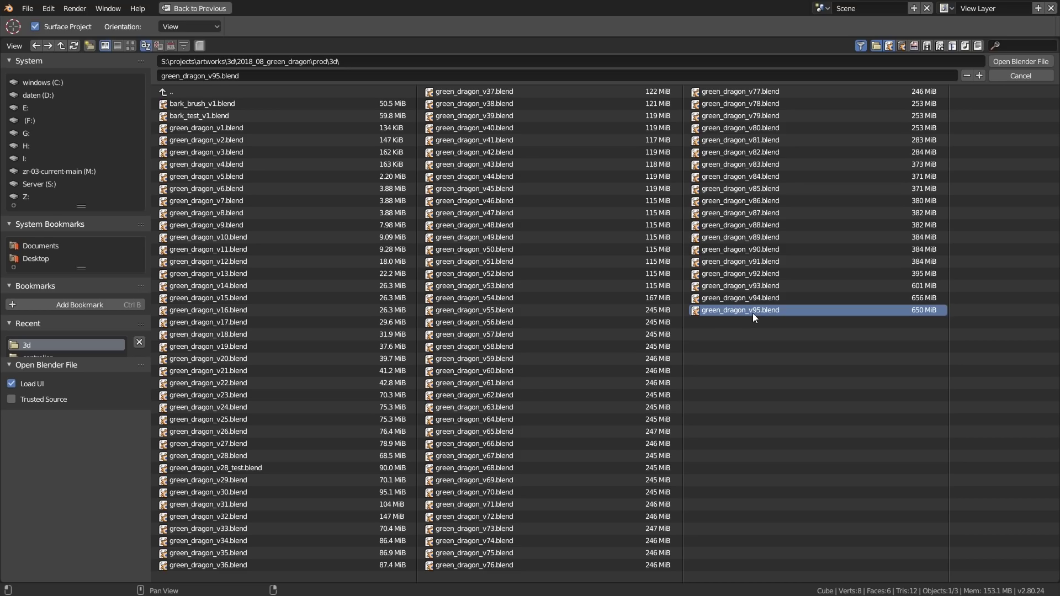
pyautogui.click(25, 383)
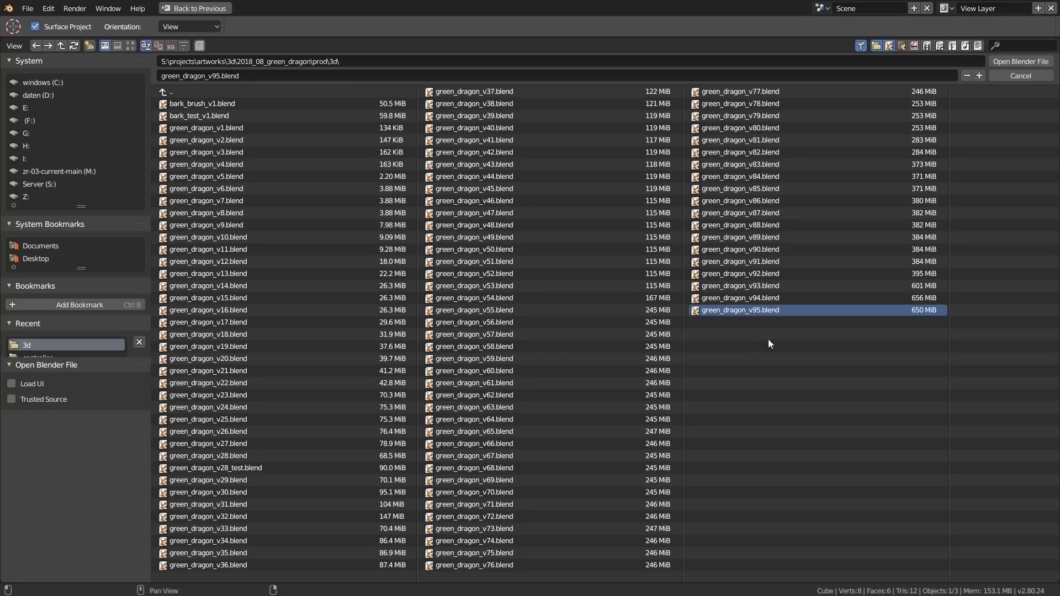
pyautogui.click(1007, 58)
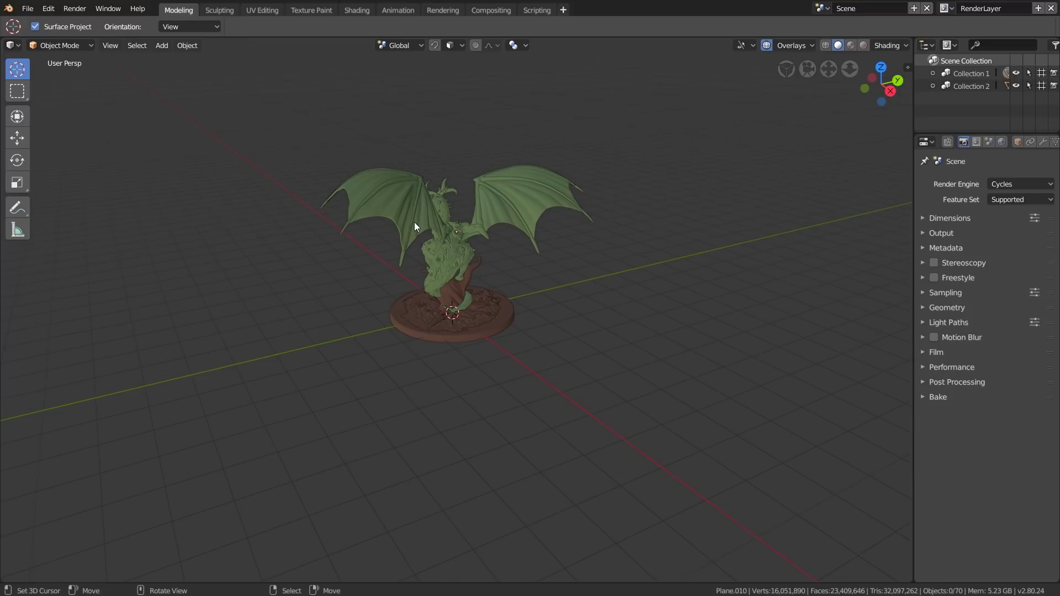
# Widen the Outliner and Properties editors, and turn Collection 2's viewport visibility off and back on
pyautogui.scroll(2, 413, 216)
pyautogui.moveTo(413, 217); pyautogui.dragTo(527, 281, button='middle')
pyautogui.scroll(2, 453, 276)
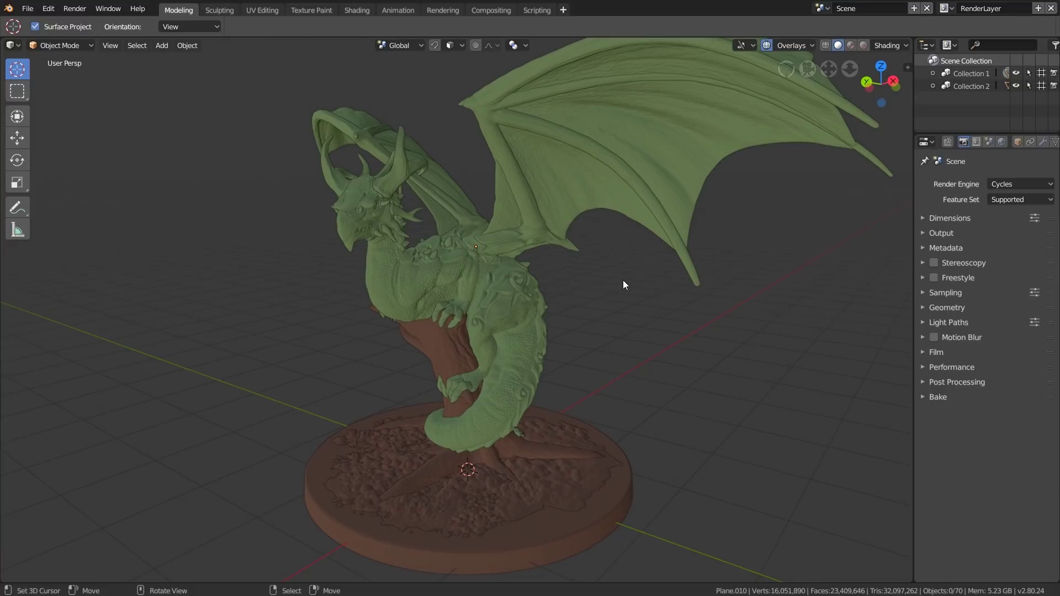
pyautogui.moveTo(623, 280); pyautogui.dragTo(560, 241, button='middle')
pyautogui.keyDown('shift'); pyautogui.moveTo(562, 231); pyautogui.dragTo(559, 246, button='middle'); pyautogui.keyUp('shift')
pyautogui.moveTo(560, 246)
pyautogui.mouseDown(button='middle')
pyautogui.moveTo(538, 256)
pyautogui.moveTo(554, 260)
pyautogui.mouseUp(button='middle')
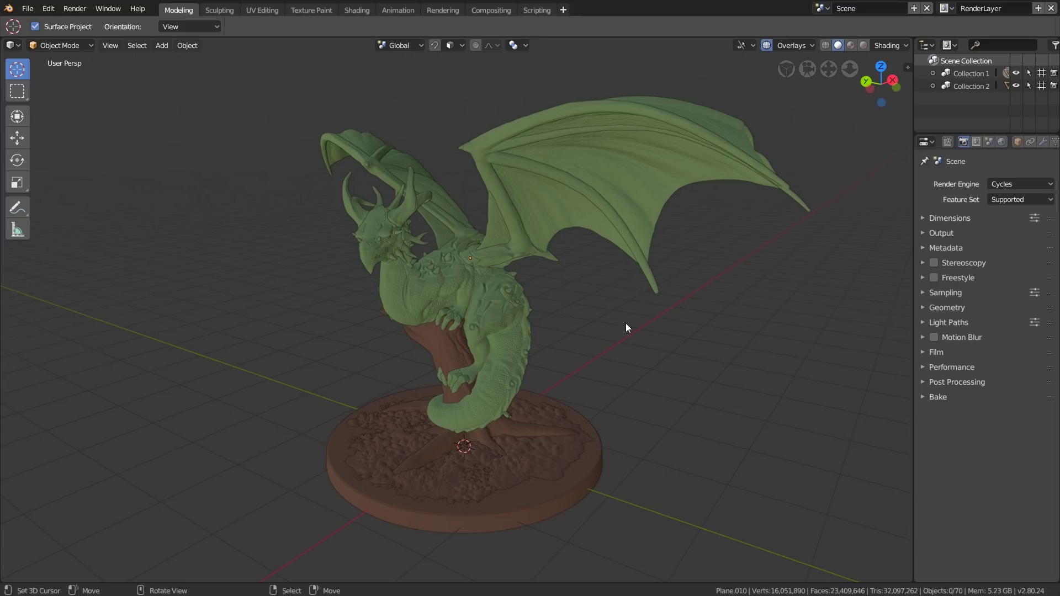
pyautogui.moveTo(914, 117); pyautogui.dragTo(879, 175)
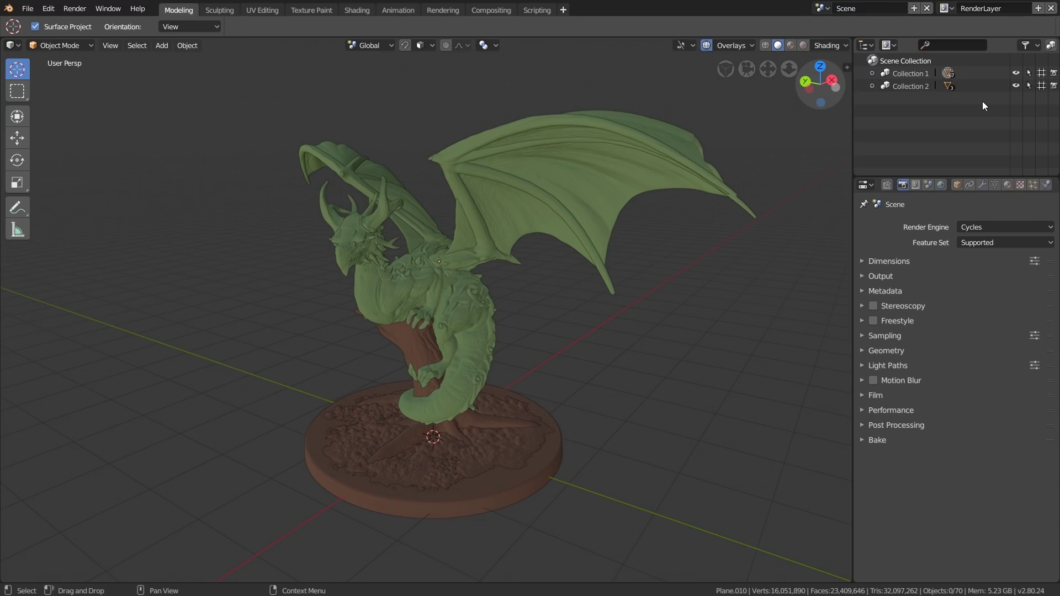
pyautogui.click(1042, 85)
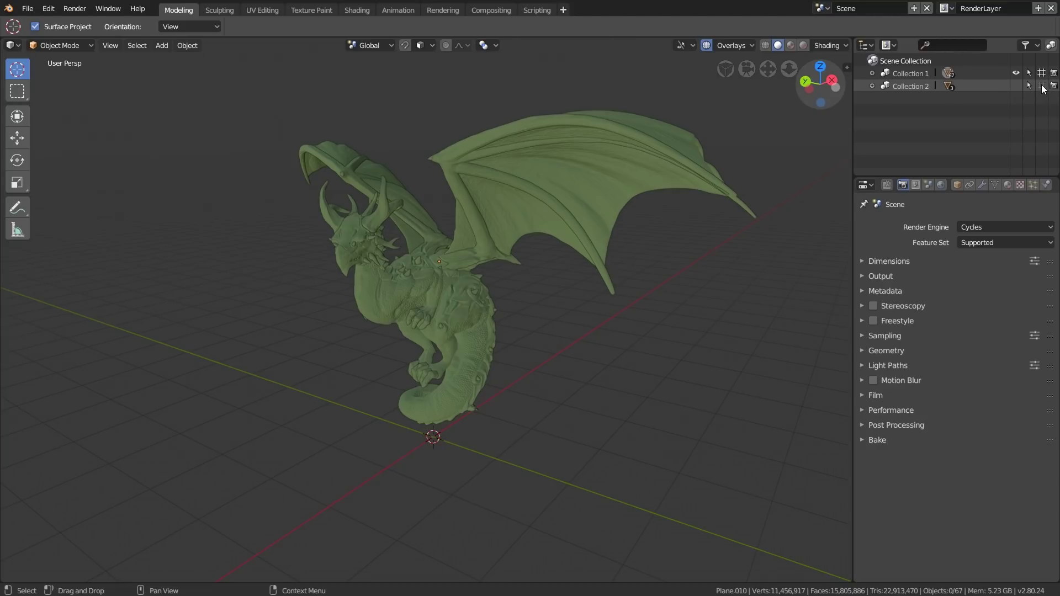
pyautogui.click(1041, 86)
# Select the membrane of the dragon's large near wing and switch it to Sculpt Mode
pyautogui.rightClick(616, 212)
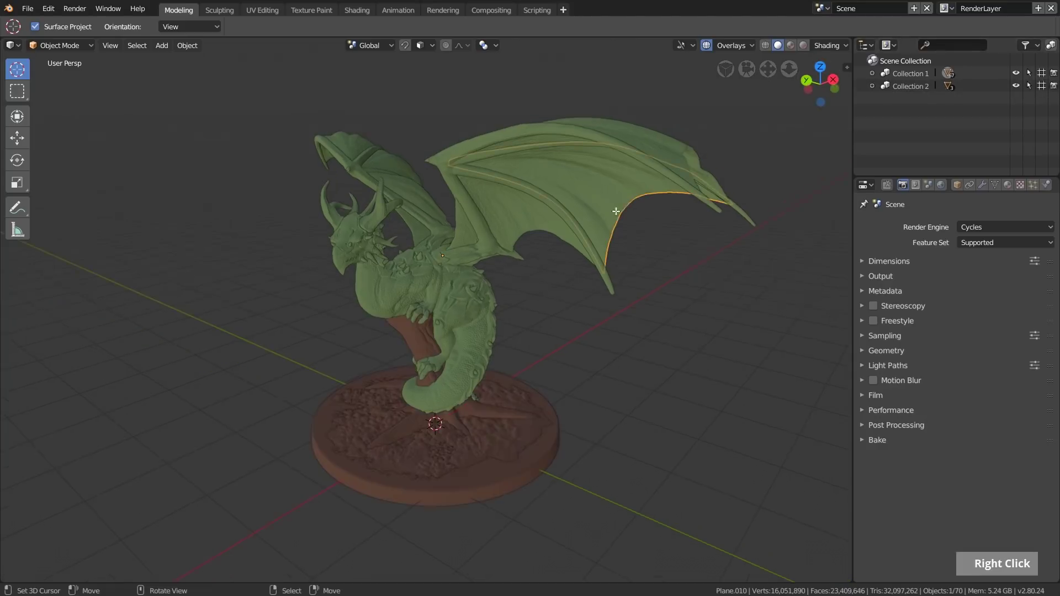
pyautogui.moveTo(522, 236); pyautogui.dragTo(554, 227, button='middle')
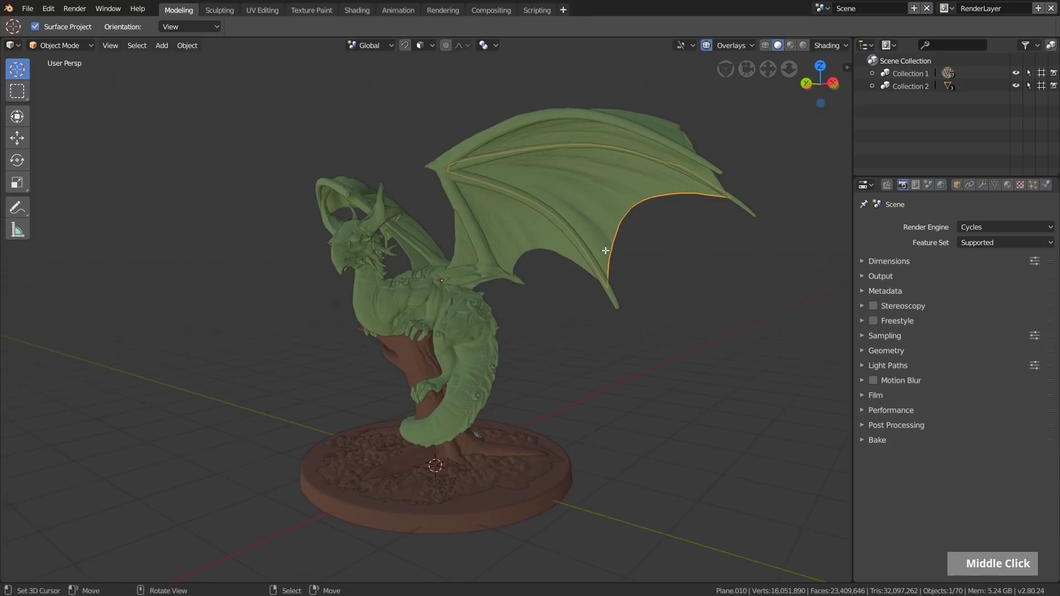
pyautogui.click(59, 45)
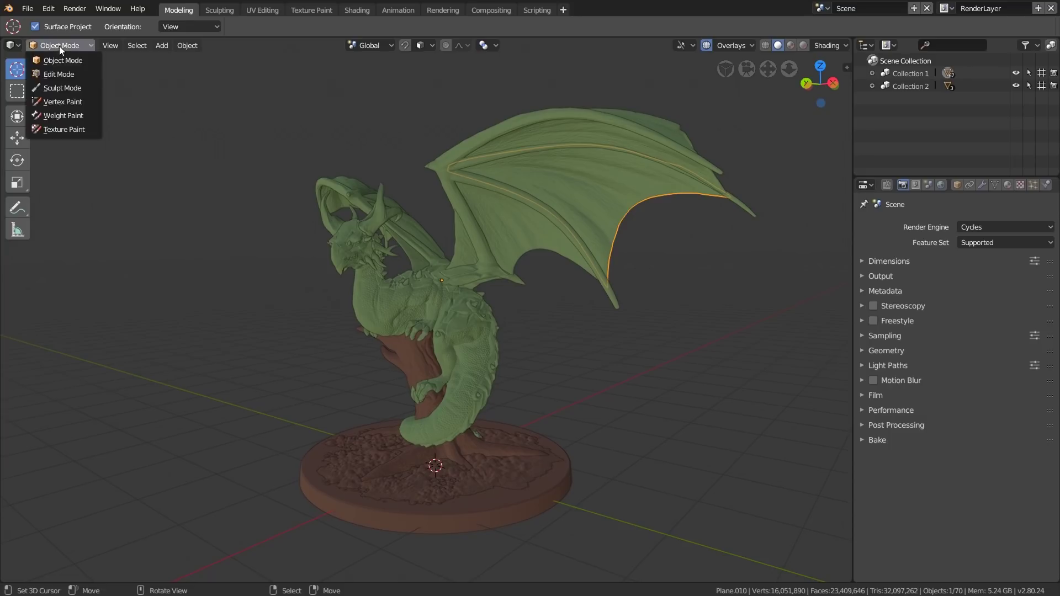
pyautogui.click(68, 88)
# Return the wing membrane from Sculpt Mode to Object Mode using the mode pie menu
pyautogui.scroll(2, 587, 194)
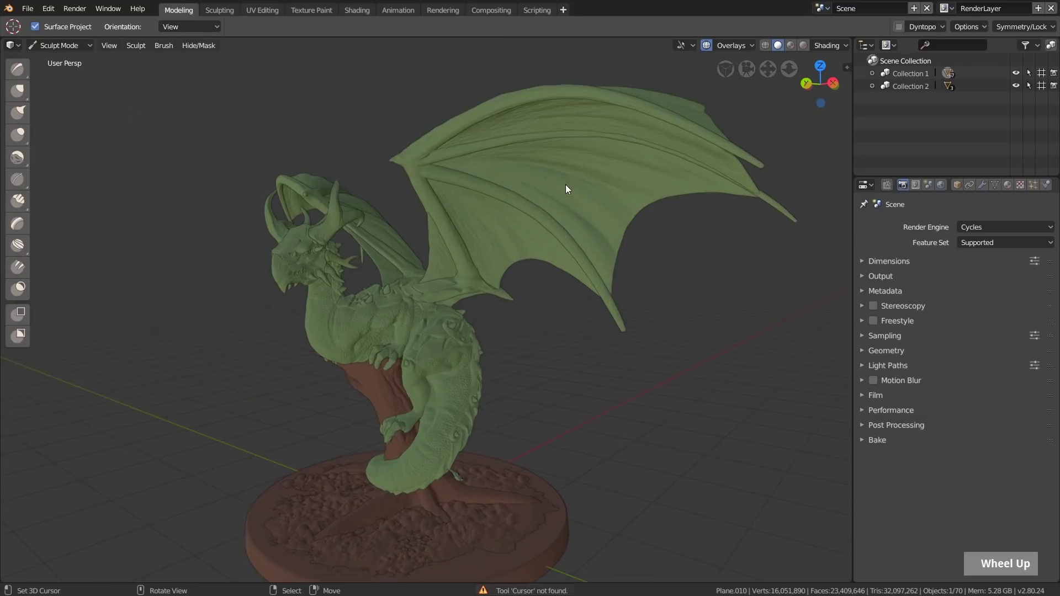
pyautogui.scroll(-2, 575, 182)
pyautogui.keyDown('shift'); pyautogui.moveTo(574, 183); pyautogui.dragTo(566, 189, button='middle'); pyautogui.keyUp('shift')
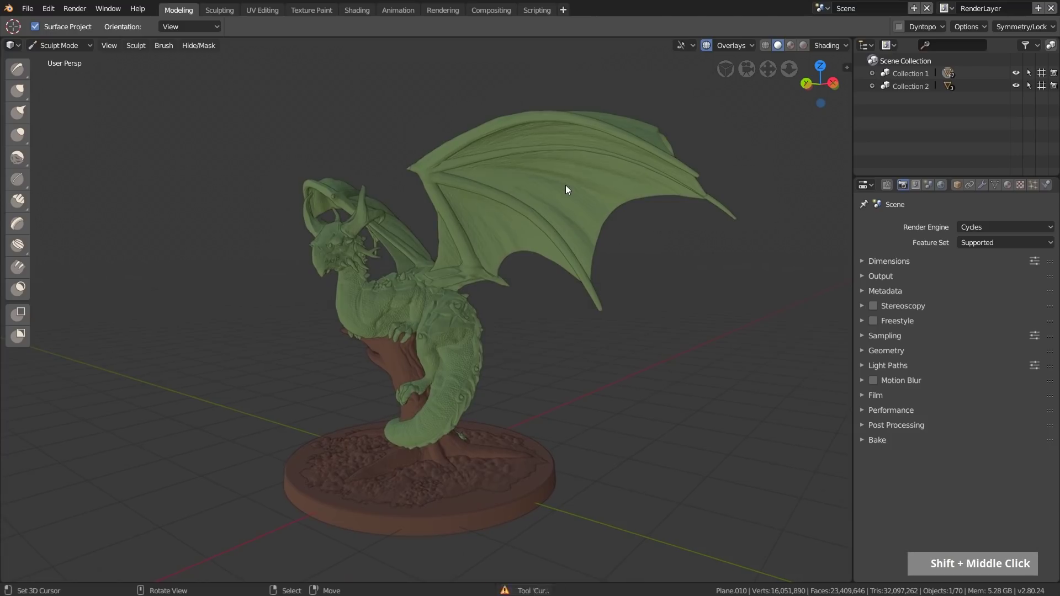
pyautogui.hotkey('ctrl', 'Tab')
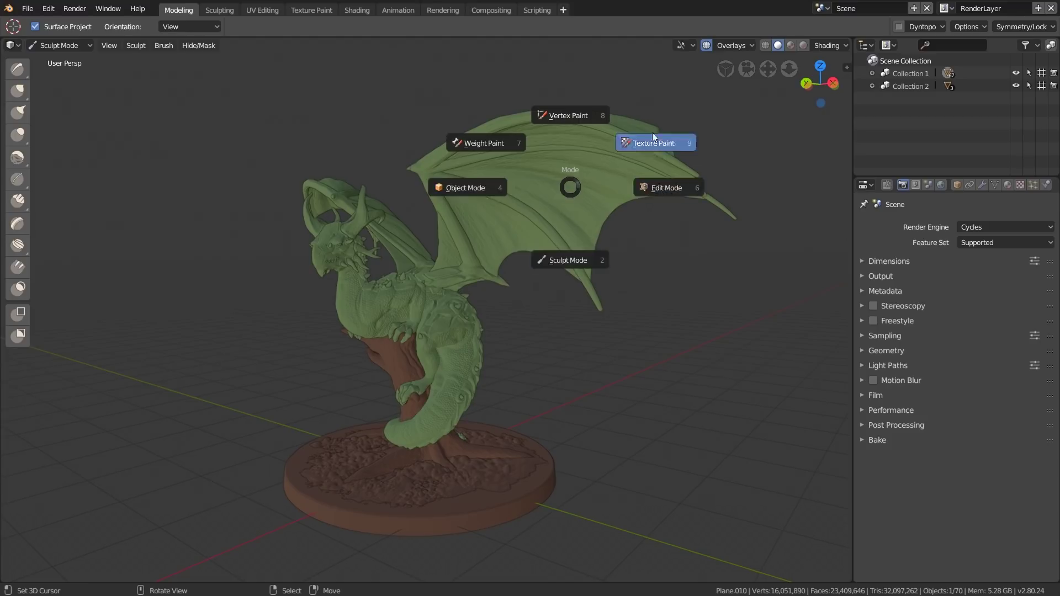
pyautogui.click(454, 193)
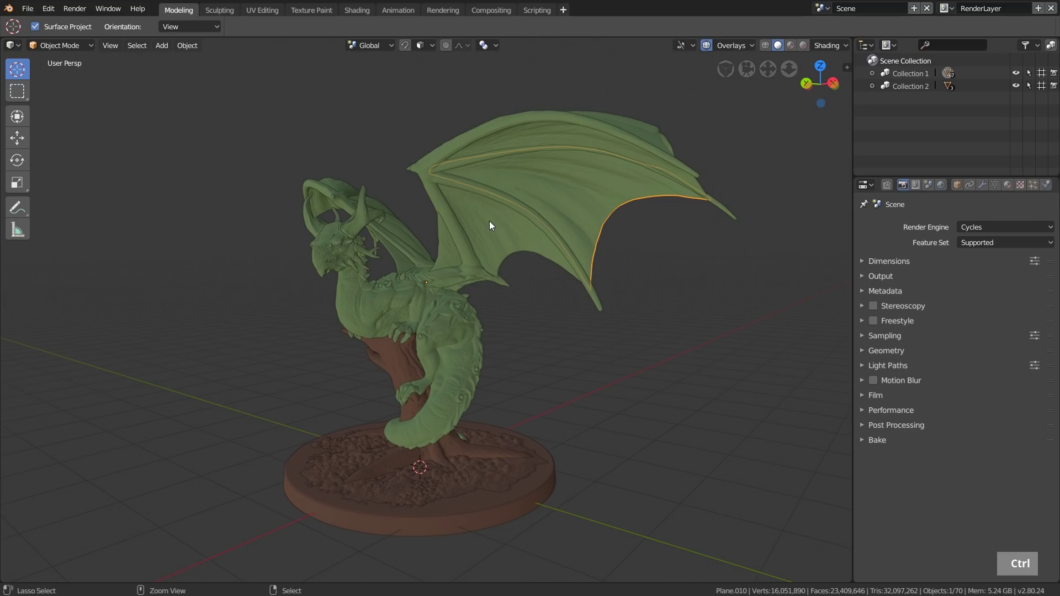
# Switch the wing membrane into Sculpt Mode again and back to Object Mode
pyautogui.hotkey('ctrl', 'Tab')
pyautogui.click(539, 284)
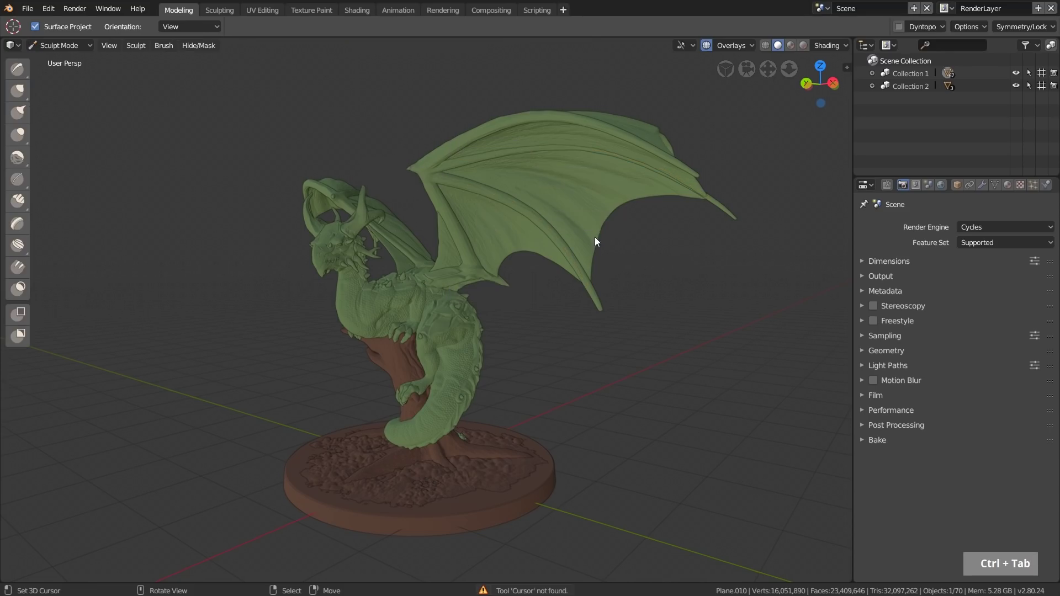
pyautogui.press('ctrl')
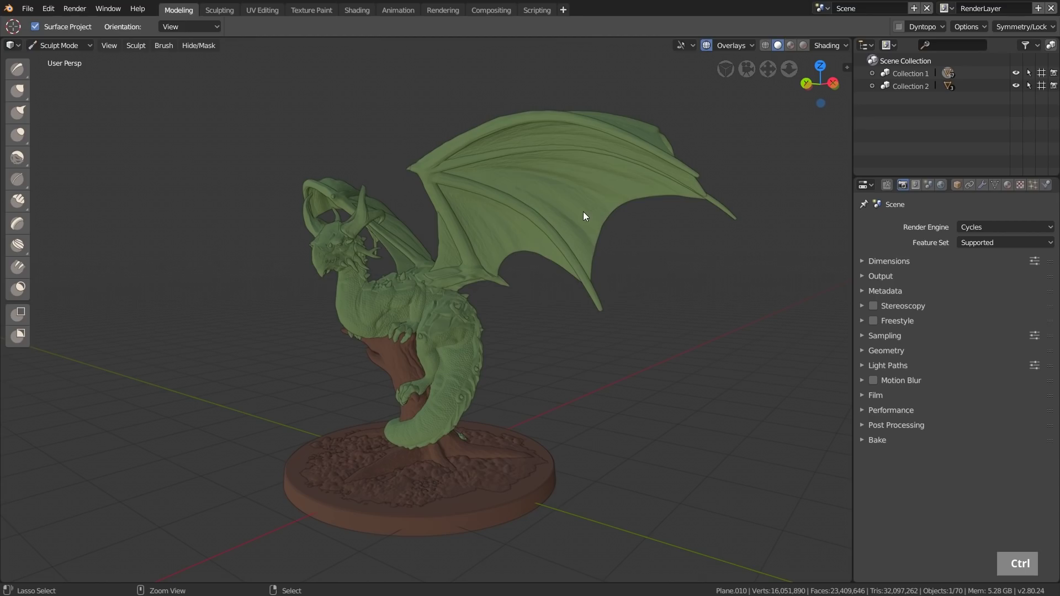
pyautogui.hotkey('ctrl', 'Tab')
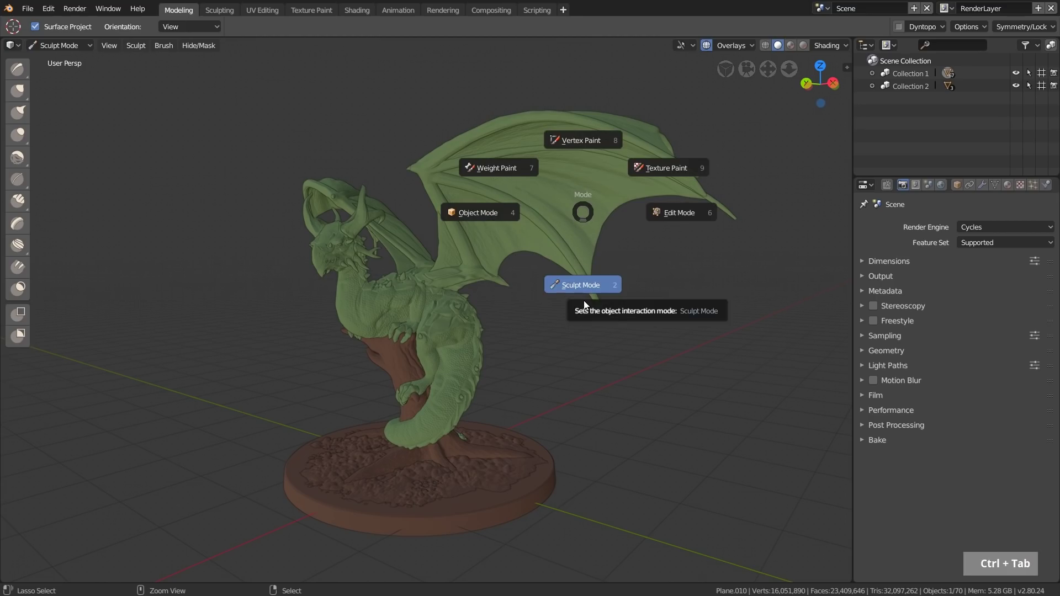
pyautogui.click(465, 212)
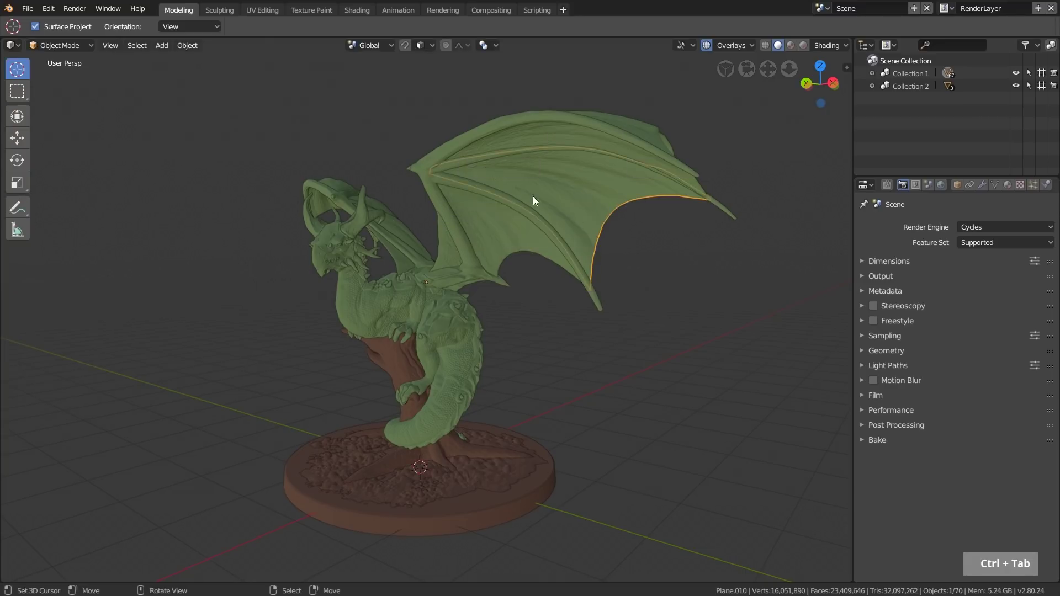
# Demonstrate the mode pie menu once more by taking the wing membrane into Sculpt Mode and returning it to Object Mode
pyautogui.hotkey('ctrl', 'Tab')
pyautogui.click(533, 223)
pyautogui.hotkey('ctrl', 'Tab')
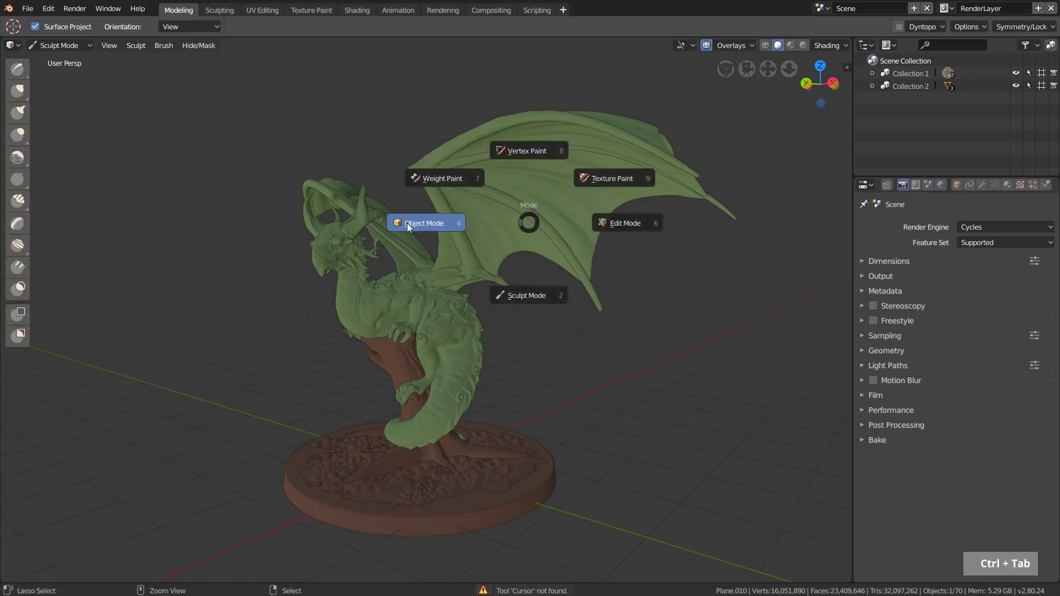
pyautogui.click(407, 223)
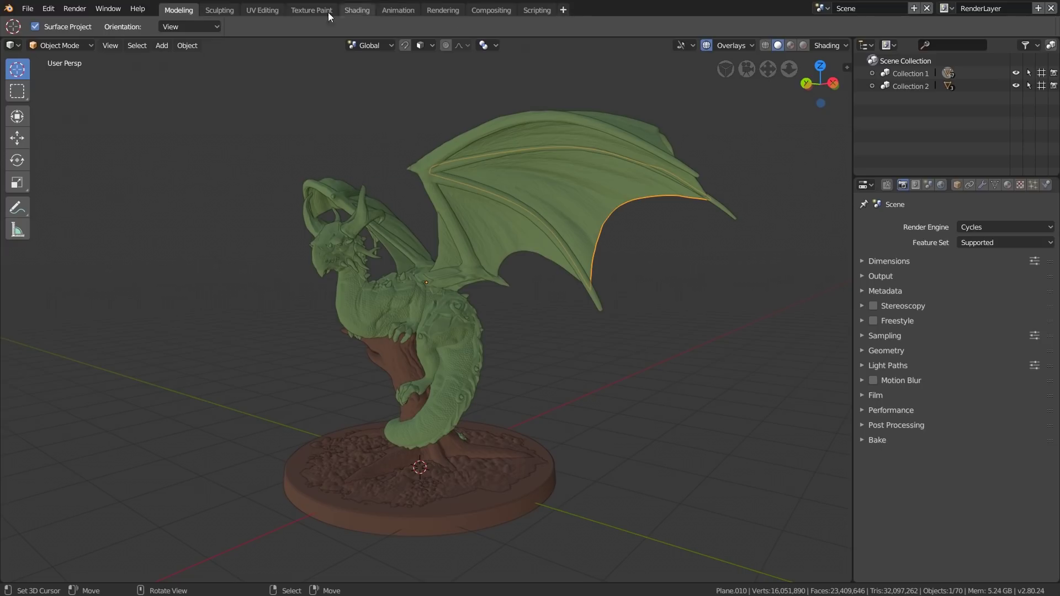
# Switch to the Sculpting workspace and frame the whole dragon with its base in the viewport
pyautogui.click(216, 11)
pyautogui.moveTo(549, 142)
pyautogui.keyDown('shift'); pyautogui.mouseDown(button='middle')
pyautogui.moveTo(548, 231)
pyautogui.moveTo(516, 380)
pyautogui.mouseUp(button='middle'); pyautogui.keyUp('shift')
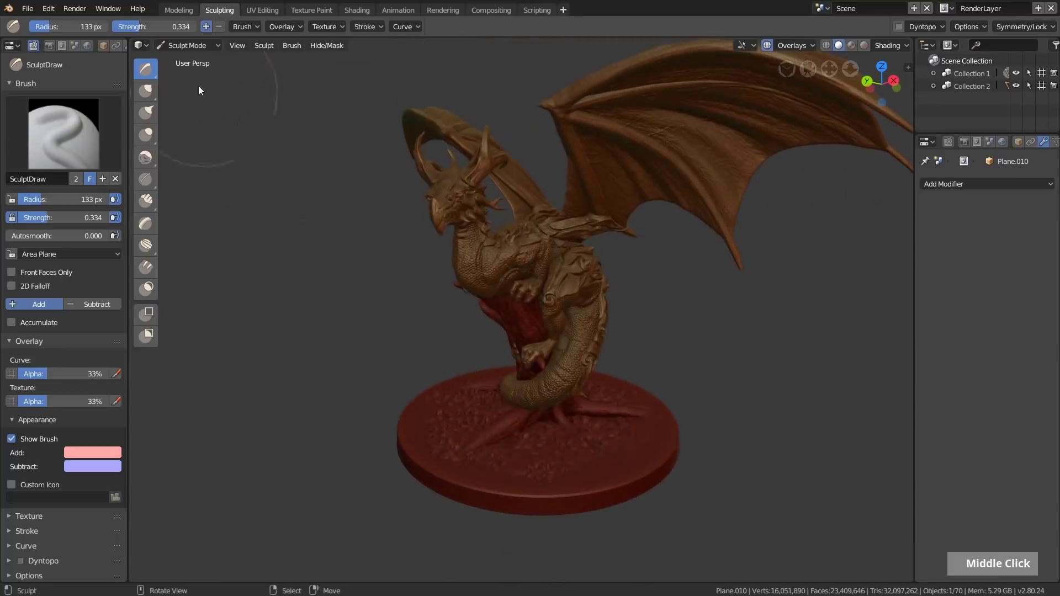
pyautogui.moveTo(308, 307); pyautogui.dragTo(548, 241, button='middle')
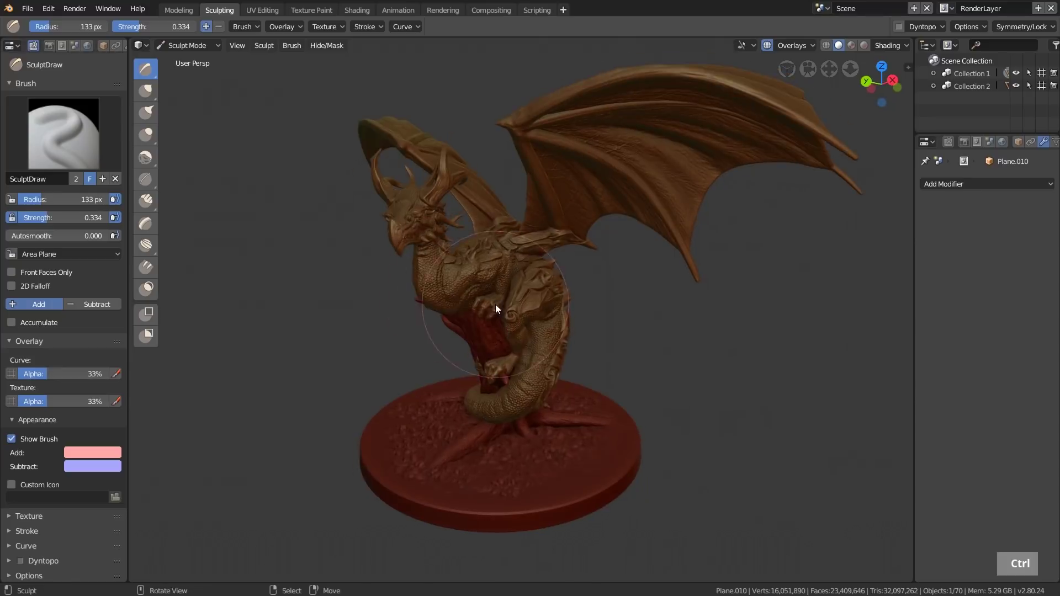
# Maximize the 3D viewport and widen its toolbar so the sculpting brush names are shown
pyautogui.press('ctrl')
pyautogui.hotkey('ctrl', 'space')
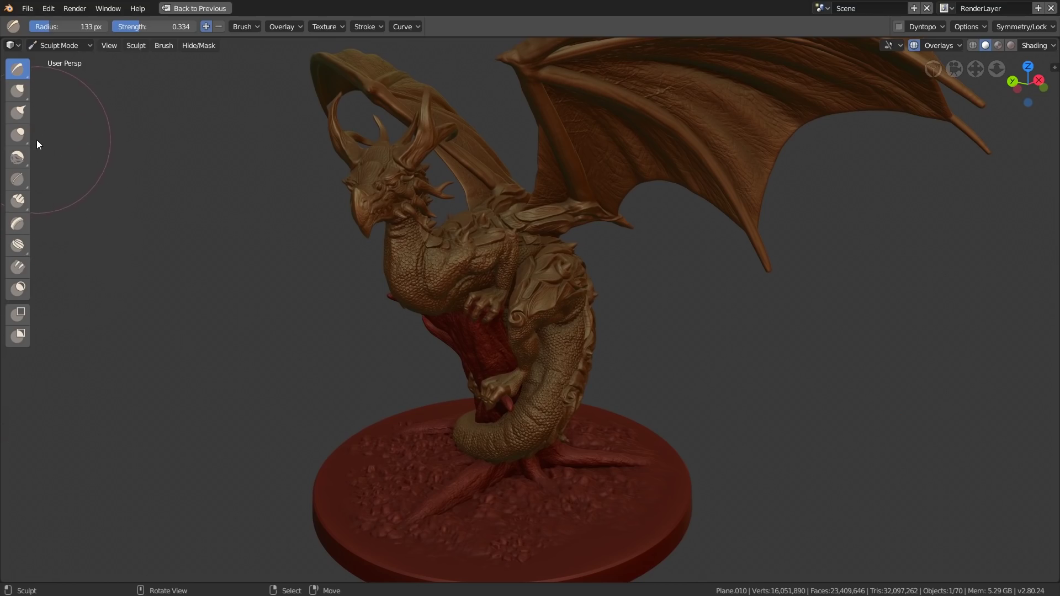
pyautogui.moveTo(31, 140)
pyautogui.mouseDown()
pyautogui.moveTo(109, 144)
pyautogui.moveTo(87, 146)
pyautogui.mouseUp()
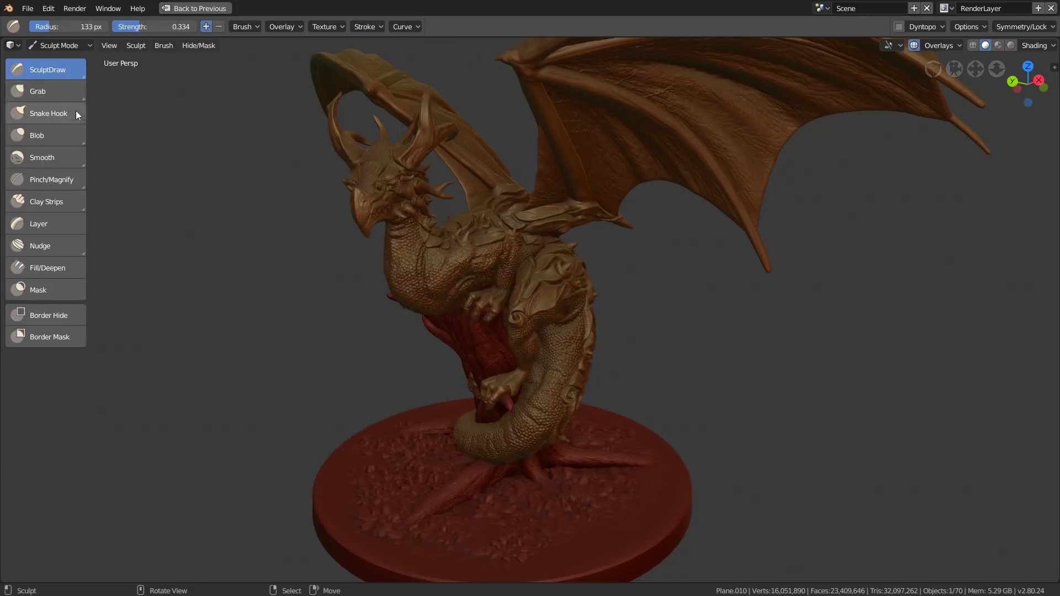
# Choose Inflate/Deflate from the Blob brush group, and activate Pinch/Magnify from its own brush group
pyautogui.click(83, 144)
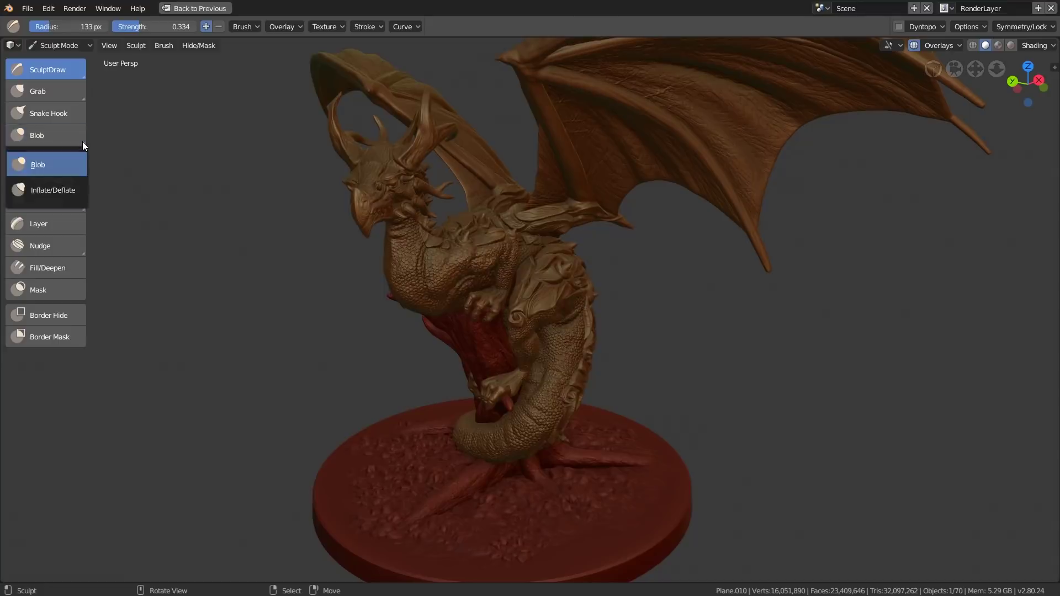
pyautogui.click(67, 189)
pyautogui.click(78, 183)
pyautogui.click(68, 226)
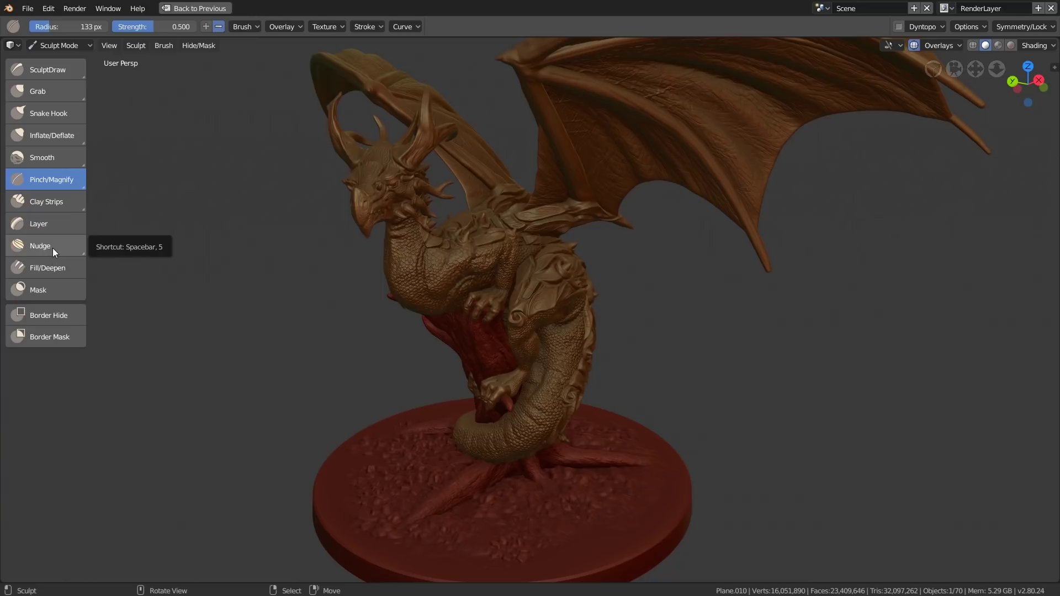
# Bring up the pop-up list of sculpting tools with their shortcuts and activate the Nudge brush from it
pyautogui.press('space')
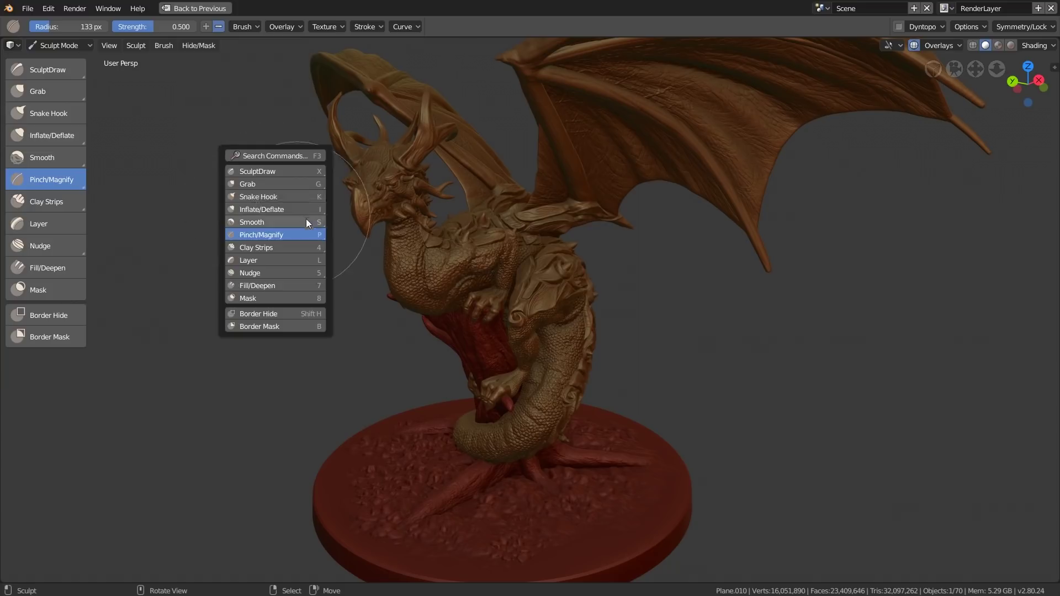
pyautogui.press('space')
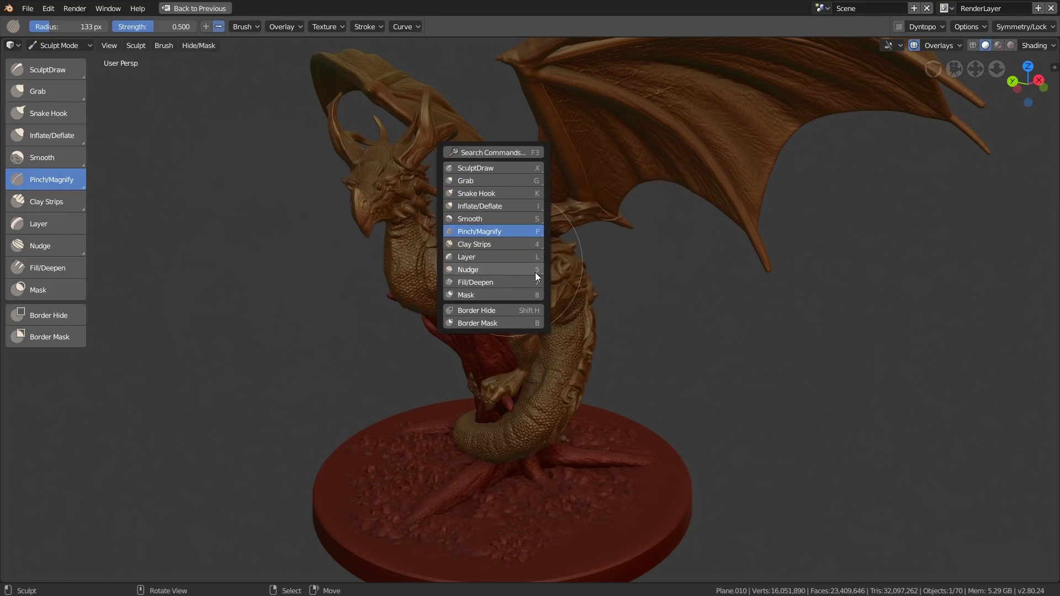
pyautogui.press('space')
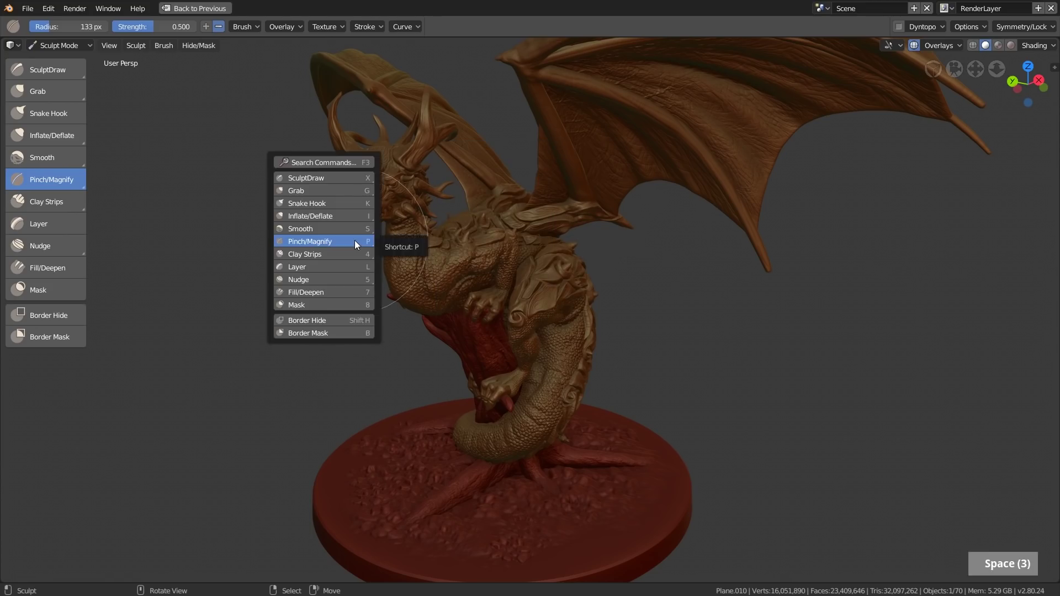
pyautogui.press('5')
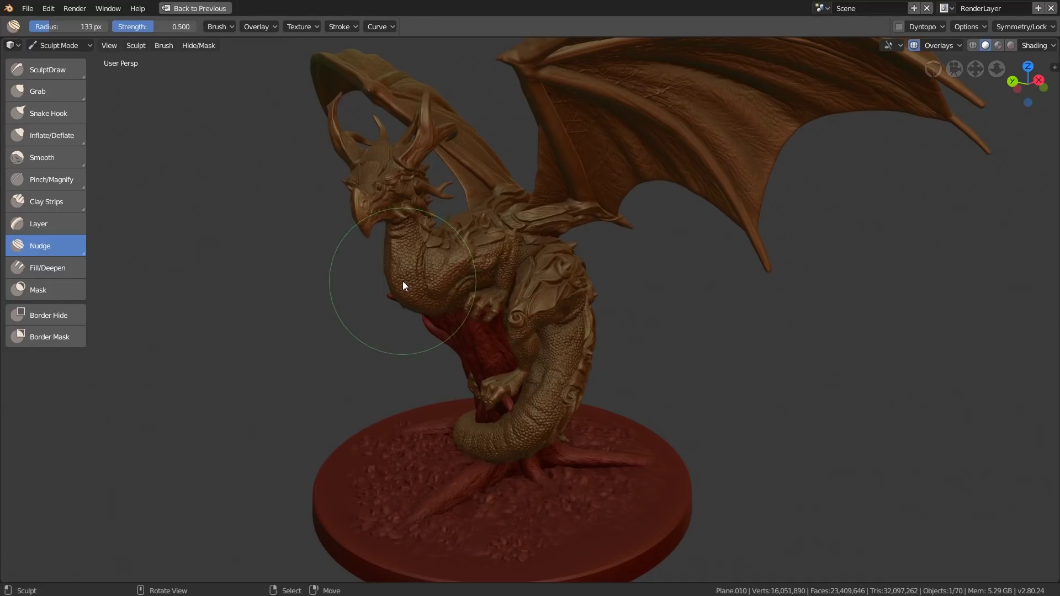
# Add the Clay brush to Quick Favorites and try to activate it from the favorites list
pyautogui.click(50, 205)
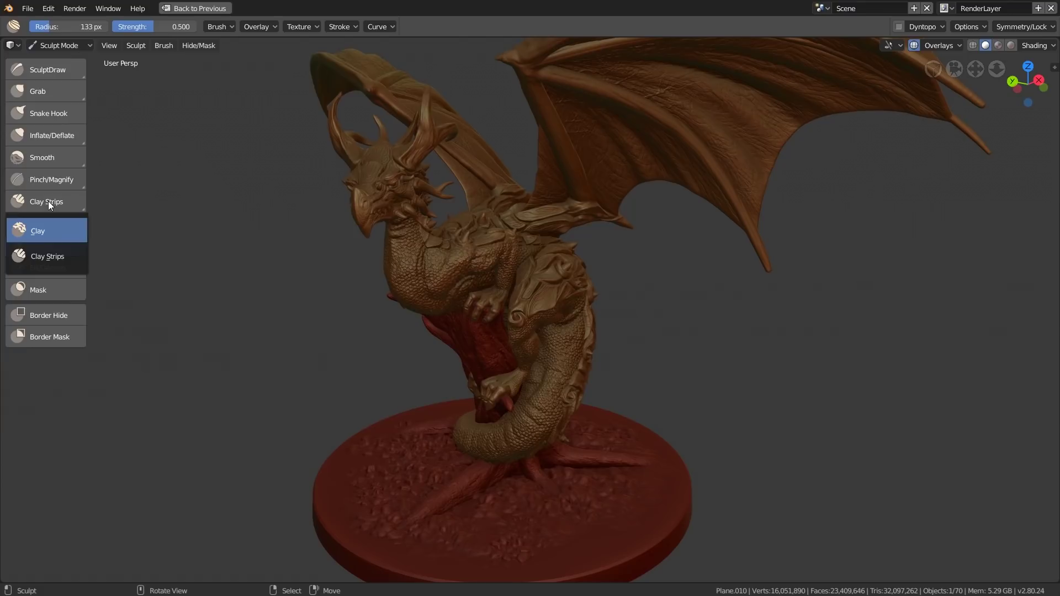
pyautogui.rightClick(44, 231)
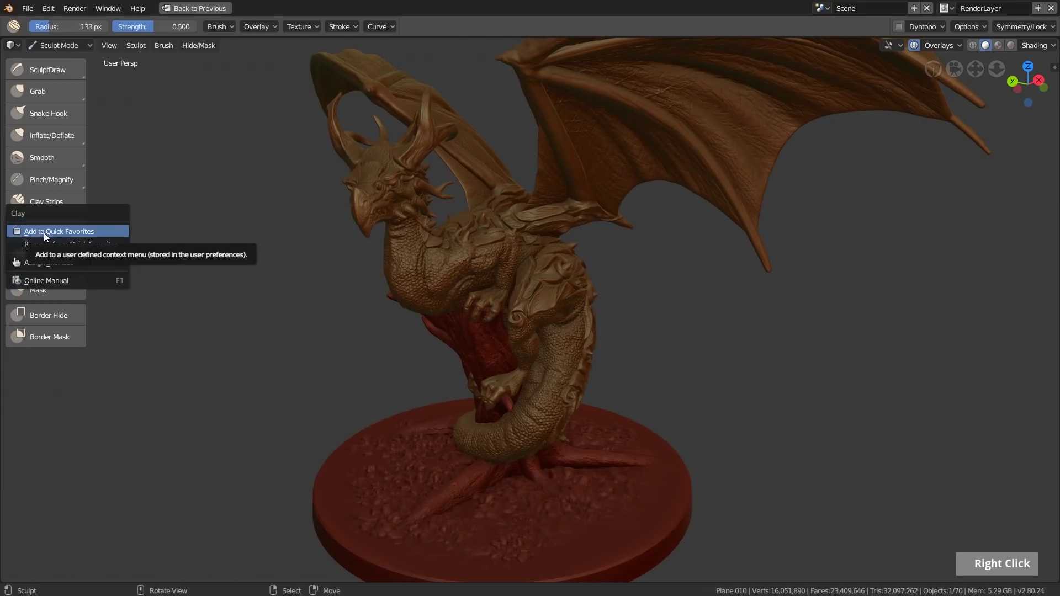
pyautogui.click(47, 233)
pyautogui.middleClick(259, 181)
pyautogui.press('q')
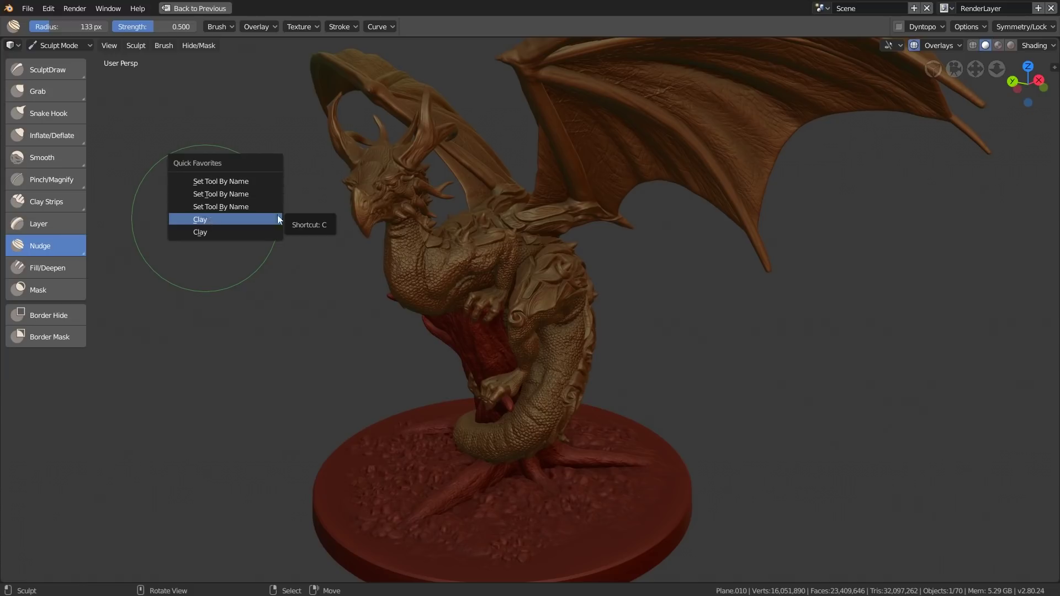
pyautogui.click(205, 219)
# Toggle the toolbar's visibility off and on, and narrow it to a single column of icons
pyautogui.press('t')
pyautogui.press('t')
pyautogui.press('t')
pyautogui.press('t')
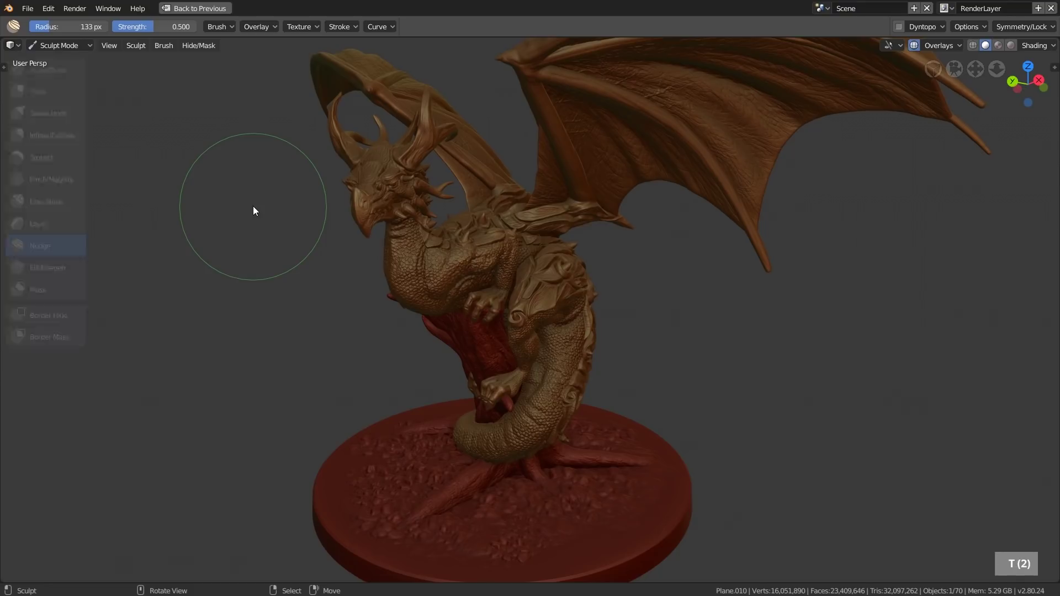
pyautogui.moveTo(86, 123)
pyautogui.mouseDown()
pyautogui.moveTo(17, 124)
pyautogui.moveTo(31, 122)
pyautogui.mouseUp()
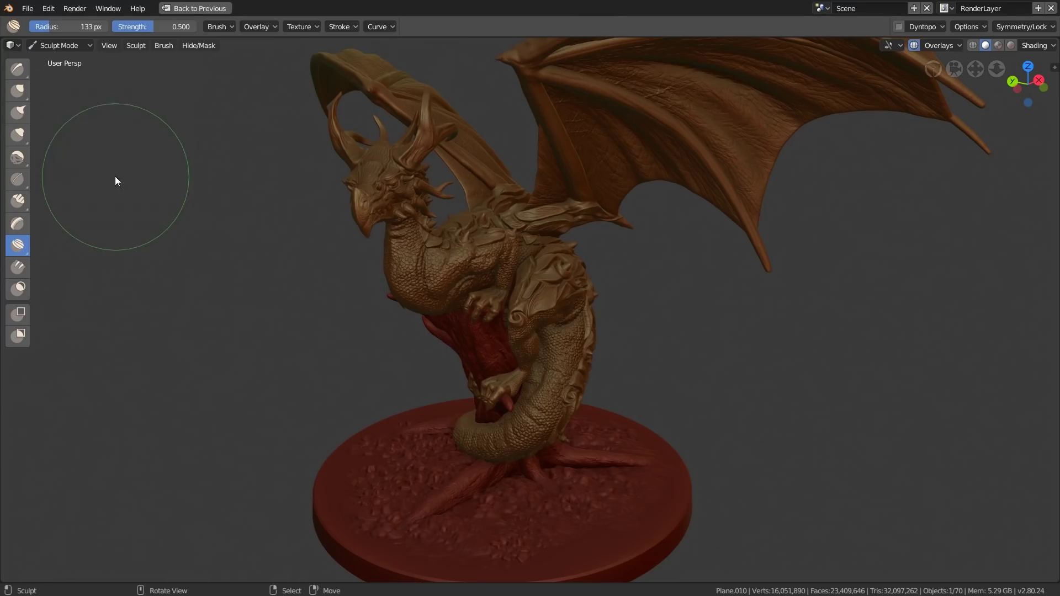
# Examine the Nudge brush's settings and browse the library of available sculpting brushes
pyautogui.click(225, 26)
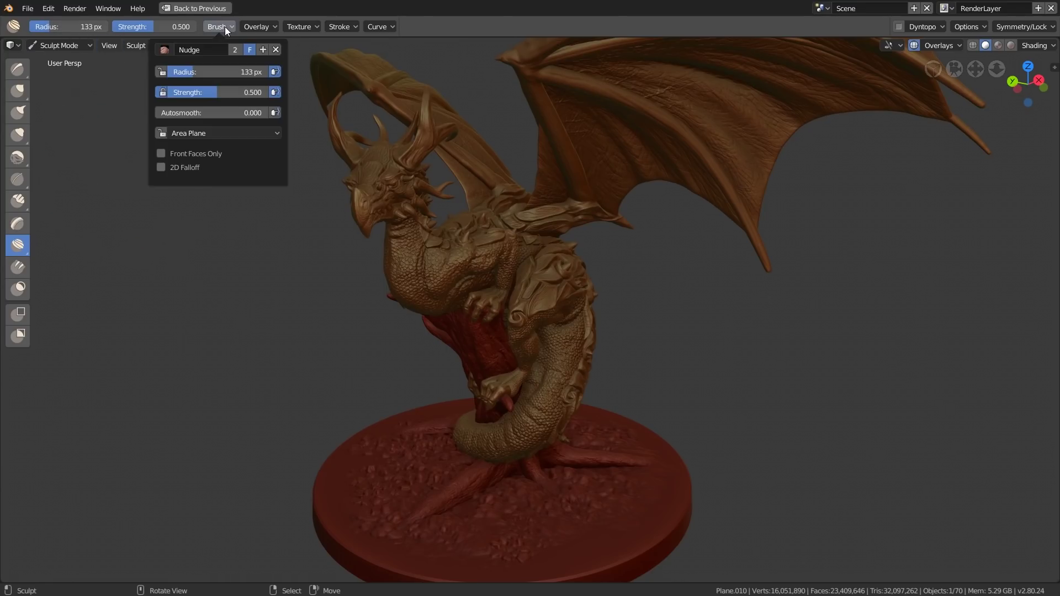
pyautogui.click(165, 50)
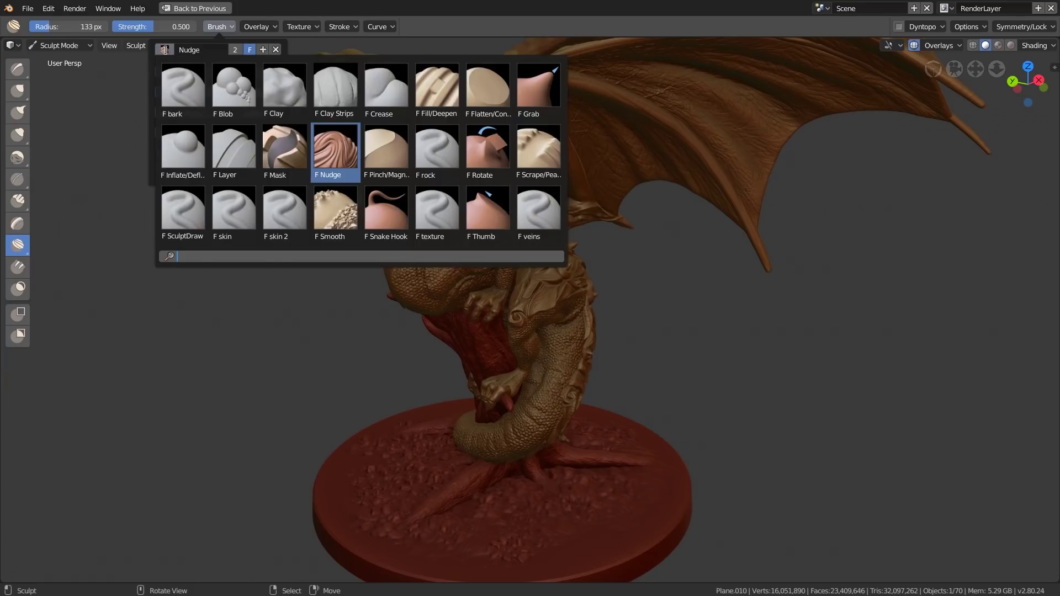
pyautogui.click(165, 51)
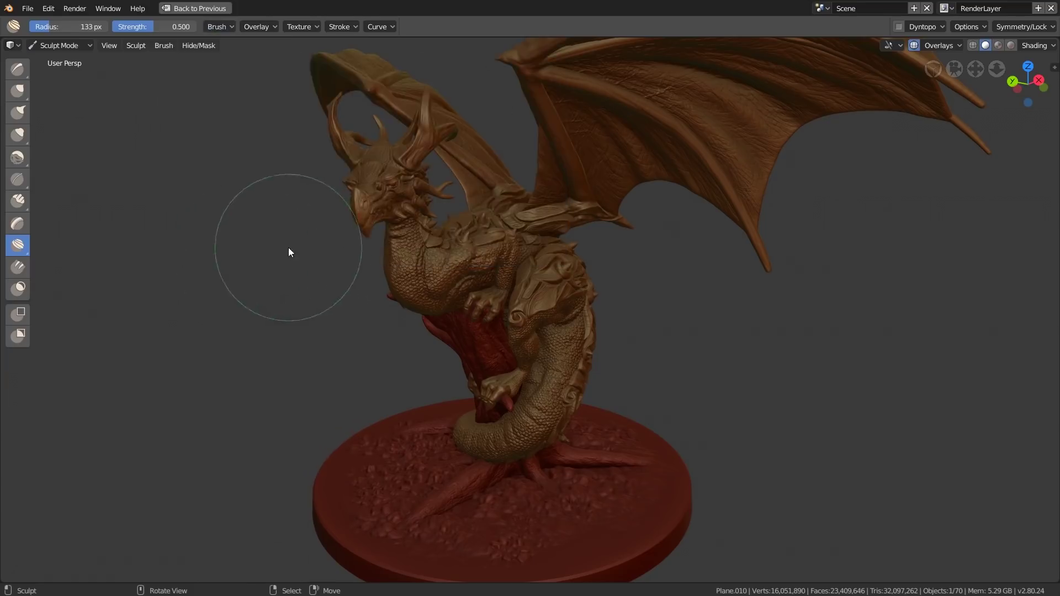
# Try resizing the Nudge brush's radius interactively, and set its strength to 0.339
pyautogui.press('f')
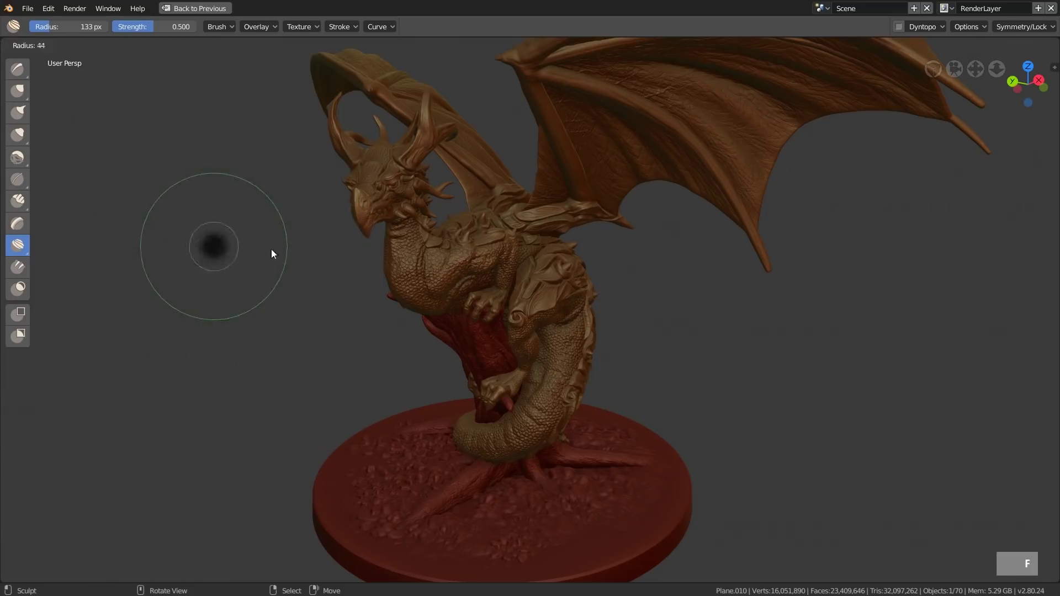
pyautogui.rightClick(257, 251)
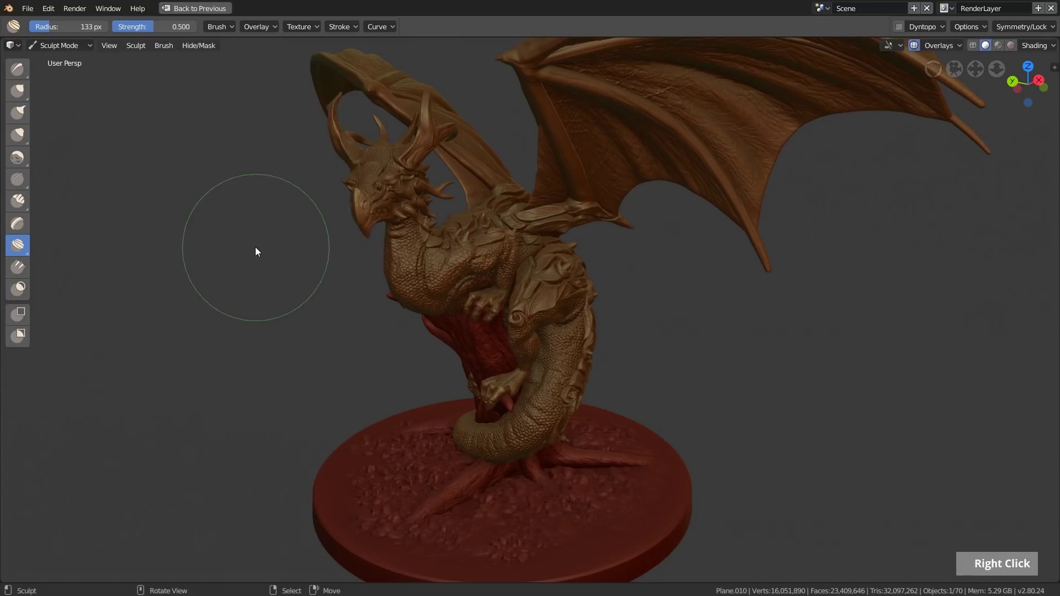
pyautogui.hotkey('shift', 'f')
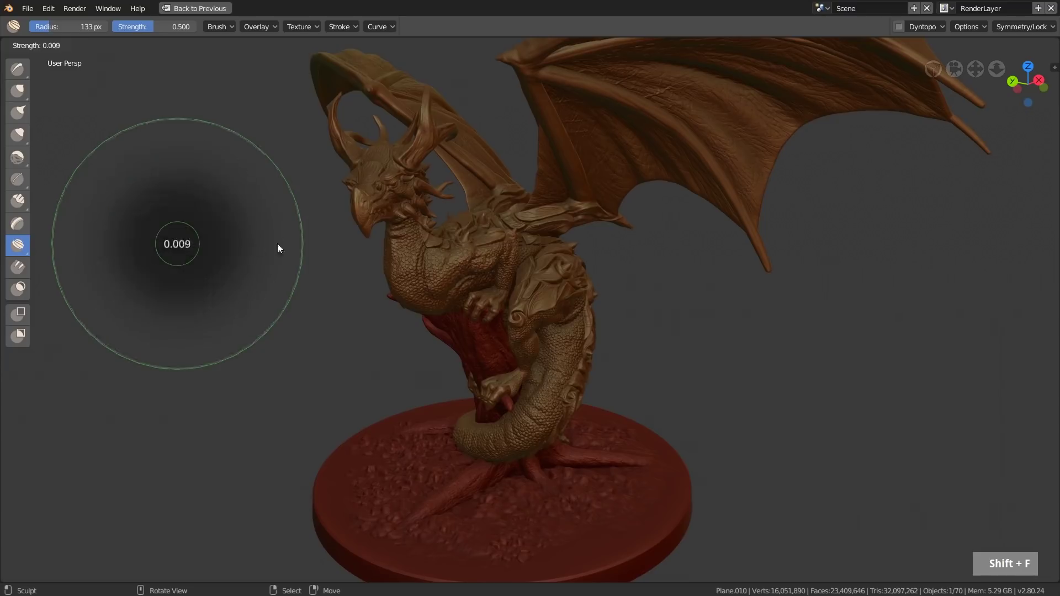
pyautogui.click(268, 243)
# Review the Overlay, Texture, Stroke, Curve, Dyntopo, Options, Symmetry/Lock and Brush settings available for the sculpting tool
pyautogui.click(262, 25)
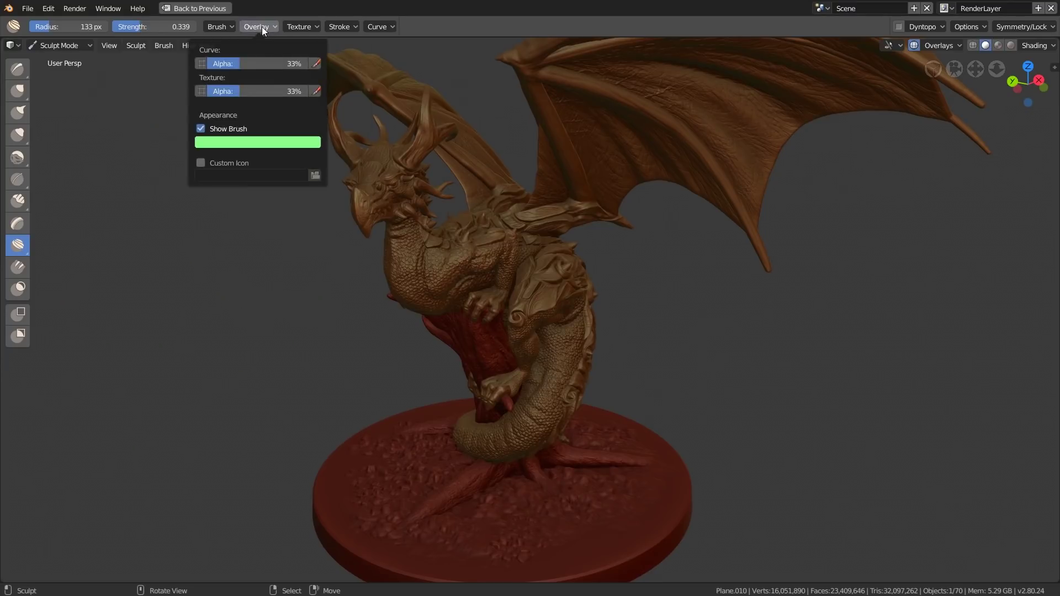
pyautogui.moveTo(339, 28)
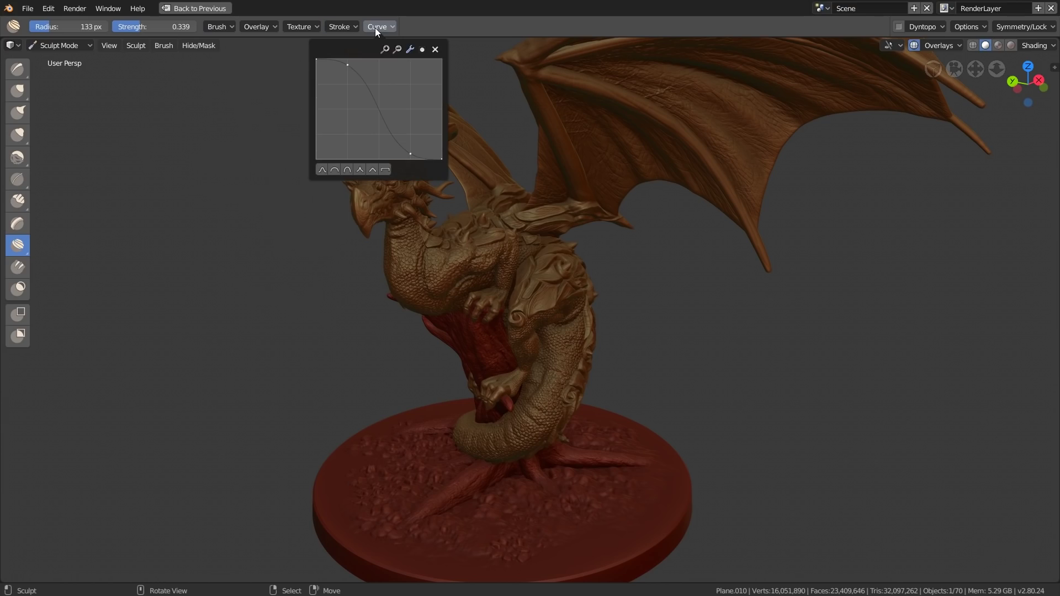
pyautogui.click(933, 27)
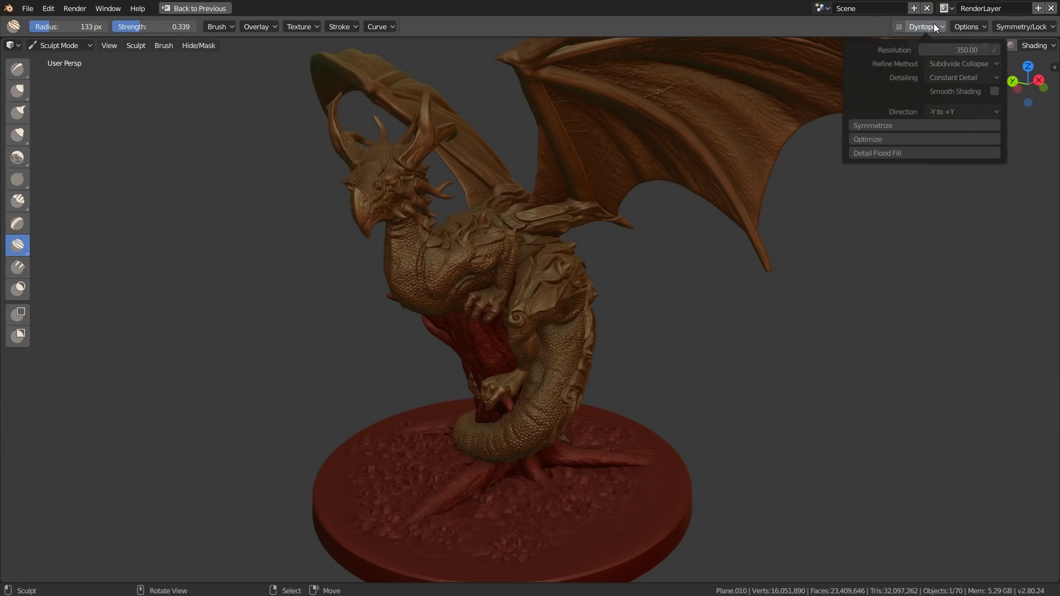
pyautogui.moveTo(1022, 27)
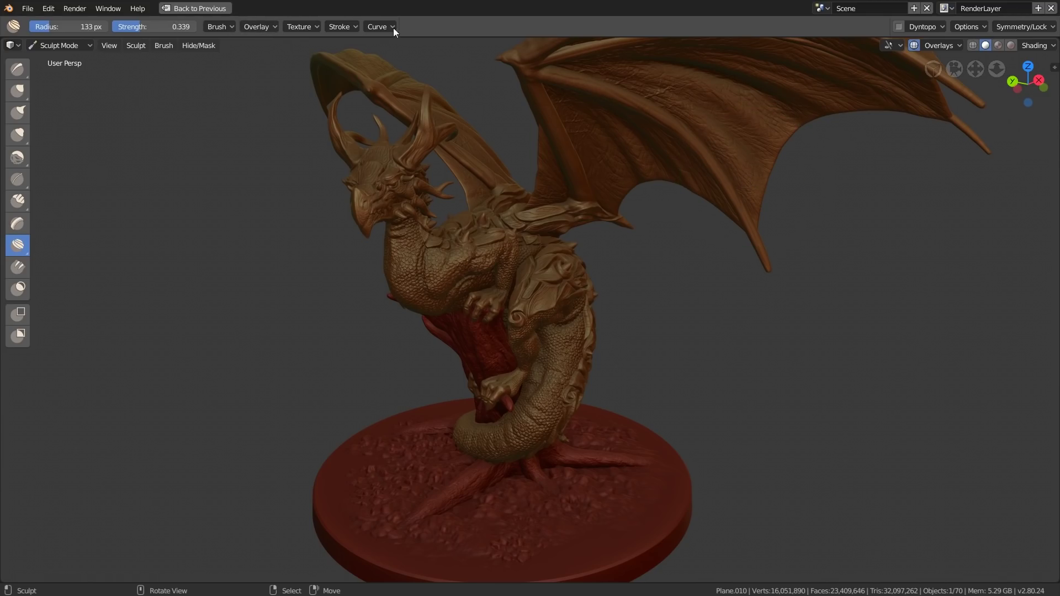
pyautogui.moveTo(432, 37)
pyautogui.mouseDown()
pyautogui.moveTo(435, 4)
pyautogui.moveTo(382, 68)
pyautogui.mouseUp()
pyautogui.click(337, 26)
pyautogui.click(227, 26)
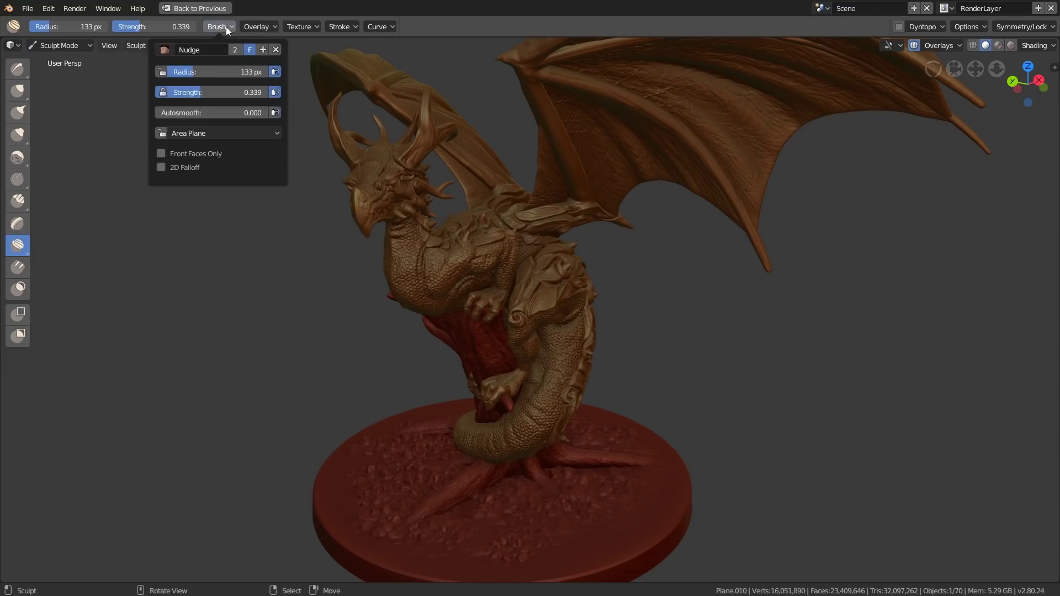
pyautogui.click(224, 27)
pyautogui.click(226, 26)
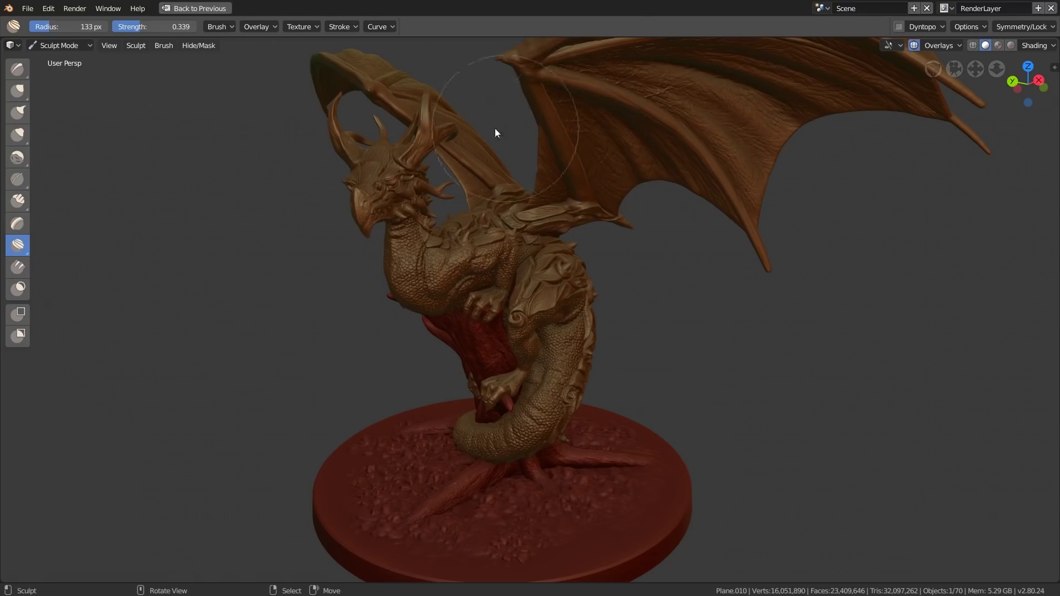
# Restore the full Sculpting layout and show the active tool settings in a widened Properties editor below the Outliner
pyautogui.press('ctrl')
pyautogui.hotkey('ctrl', 'space')
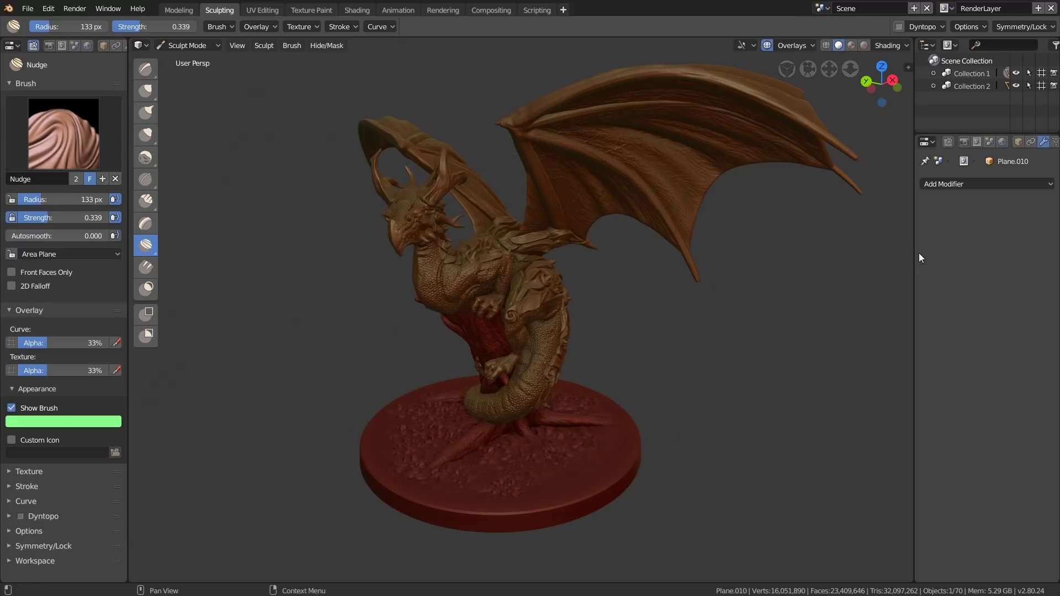
pyautogui.moveTo(915, 253); pyautogui.dragTo(812, 250)
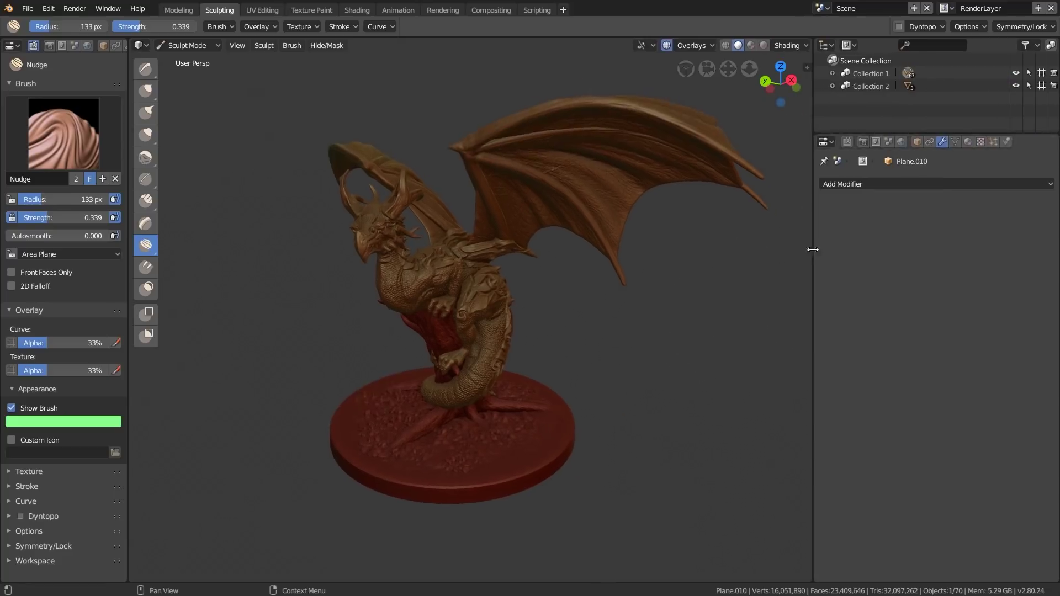
pyautogui.click(847, 142)
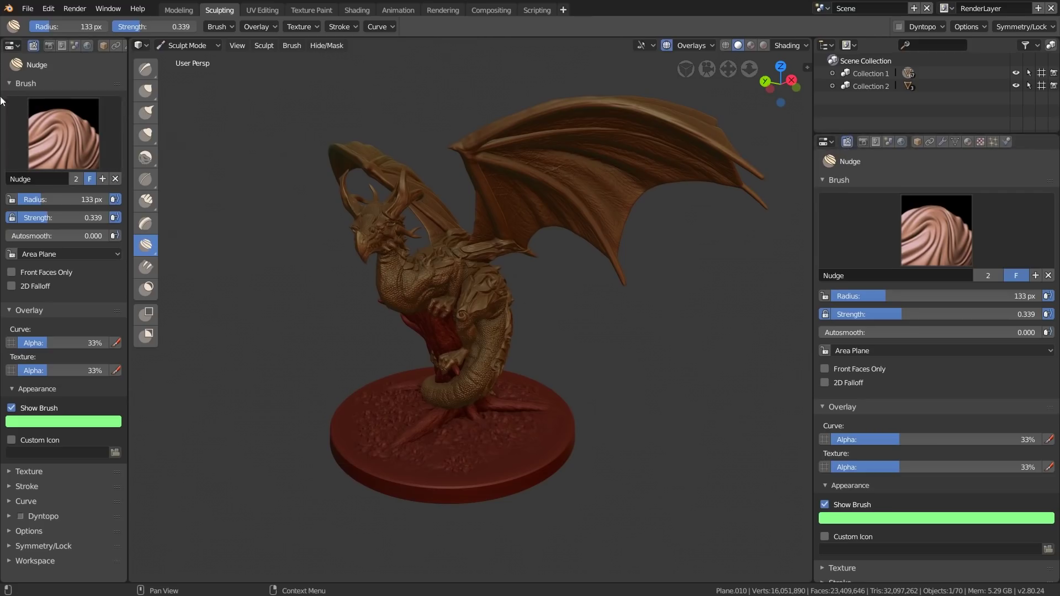
# Widen the other editor showing the Nudge settings and choose Properties as its editor type
pyautogui.moveTo(128, 157); pyautogui.dragTo(246, 69)
pyautogui.click(12, 45)
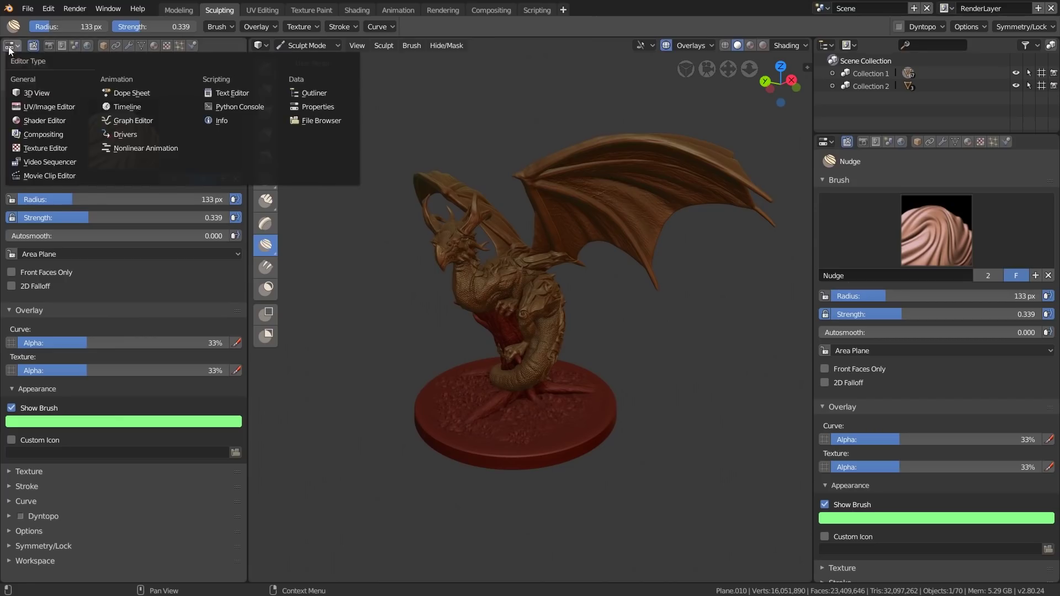
pyautogui.click(322, 104)
# Collapse all settings panels from Brush to Workspace in the second Properties editor, narrow it, and toggle its Brush panel open and closed
pyautogui.moveTo(22, 83); pyautogui.dragTo(19, 208)
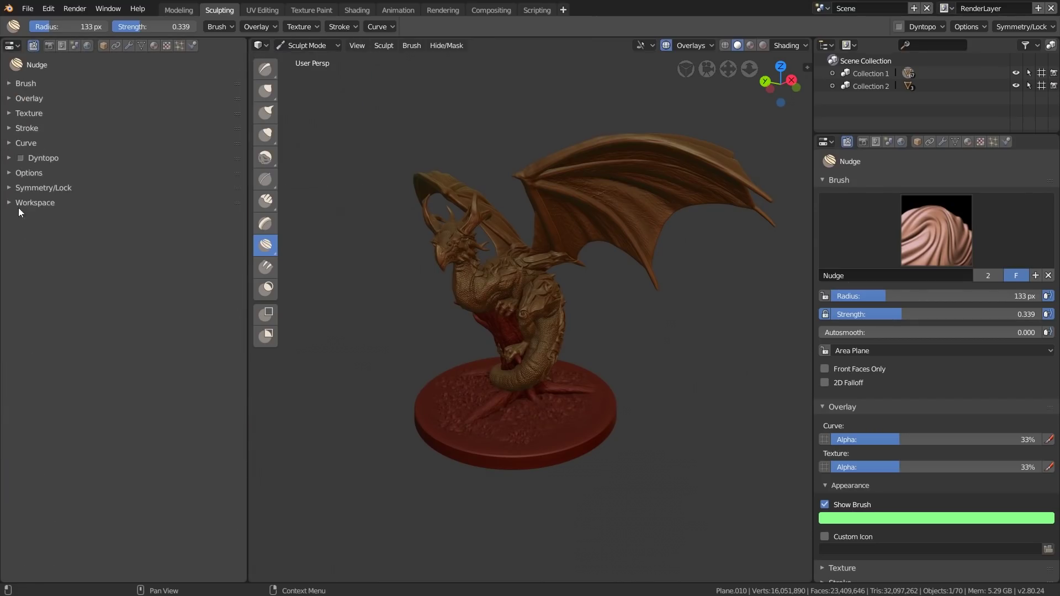
pyautogui.moveTo(247, 165); pyautogui.dragTo(139, 164)
pyautogui.click(28, 84)
pyautogui.click(28, 84)
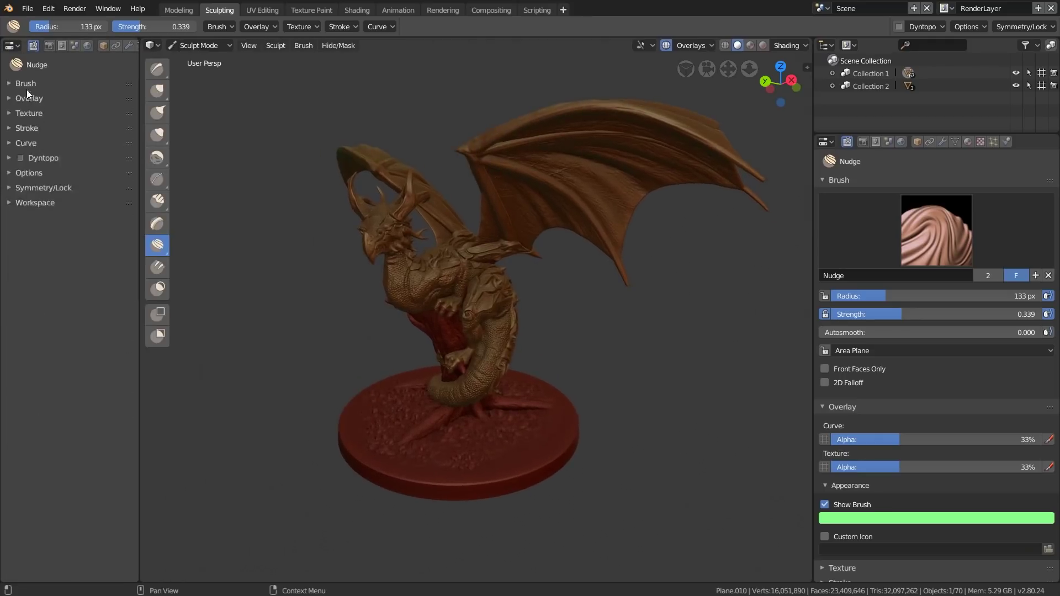
# Toggle the Overlay and Texture panels open and closed in the second Properties editor, and narrow that editor
pyautogui.click(25, 99)
pyautogui.click(25, 101)
pyautogui.click(25, 116)
pyautogui.click(25, 114)
pyautogui.moveTo(139, 121); pyautogui.dragTo(109, 121)
pyautogui.moveTo(381, 200); pyautogui.dragTo(389, 196, button='middle')
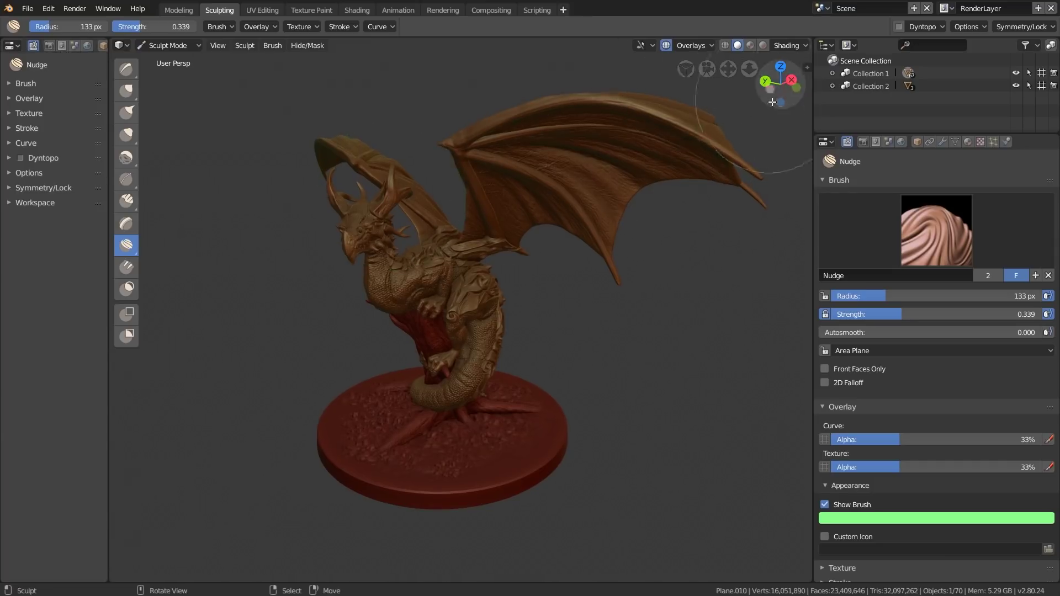
# Use the viewport's navigation gizmo to view the dragon from the top and front axes
pyautogui.moveTo(728, 69); pyautogui.dragTo(751, 92)
pyautogui.moveTo(765, 80); pyautogui.dragTo(780, 66)
pyautogui.click(780, 66)
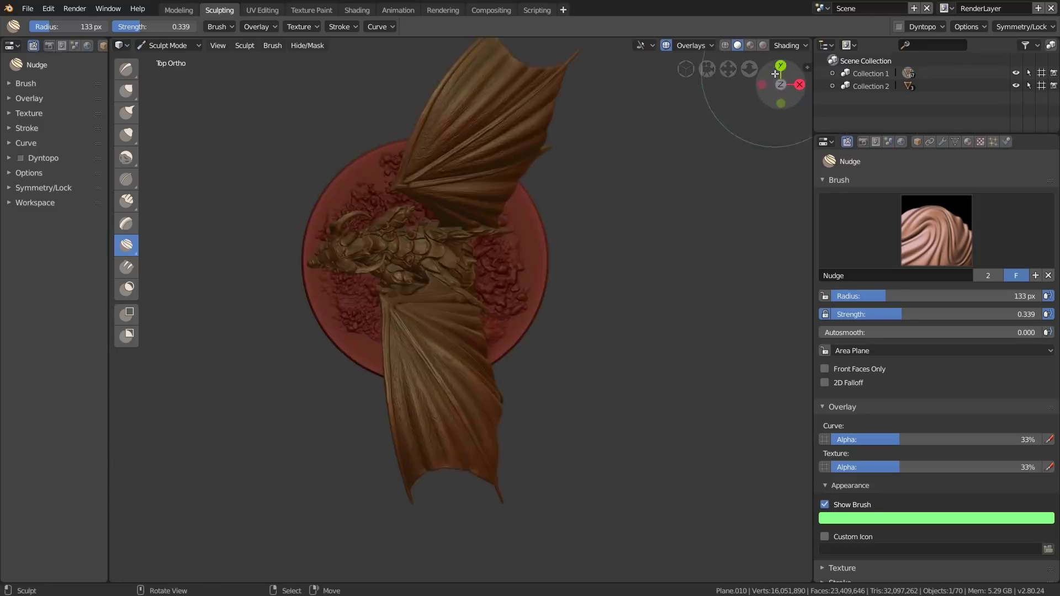
pyautogui.click(781, 67)
pyautogui.click(780, 85)
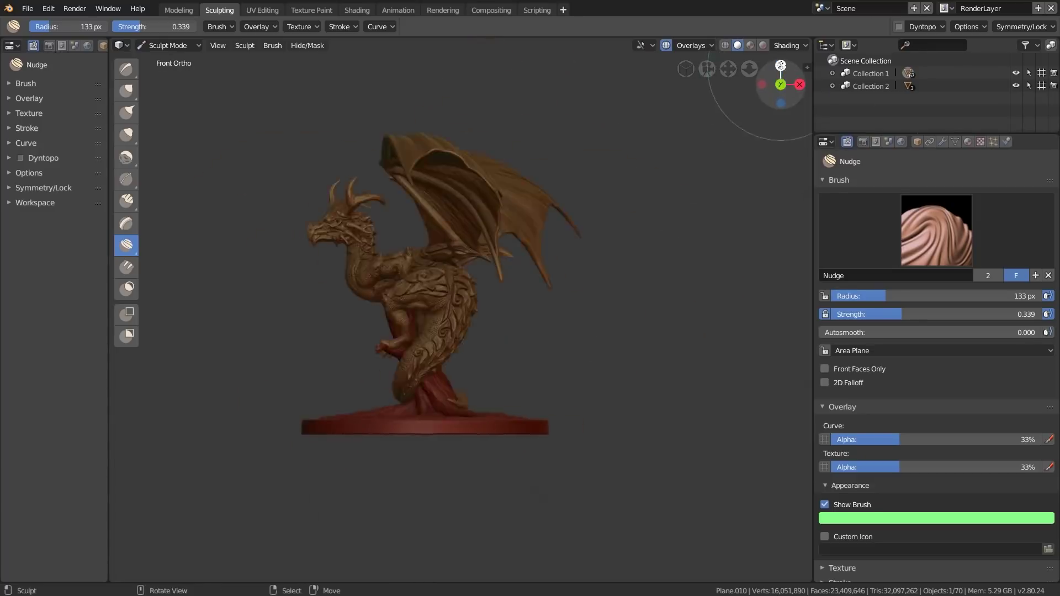
pyautogui.click(780, 66)
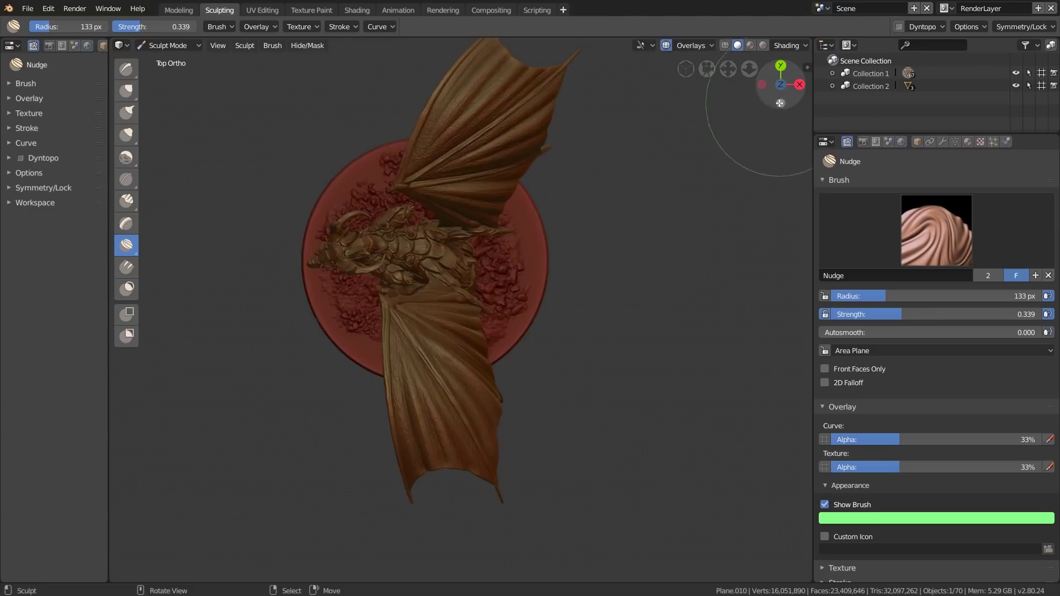
pyautogui.click(781, 88)
pyautogui.click(783, 97)
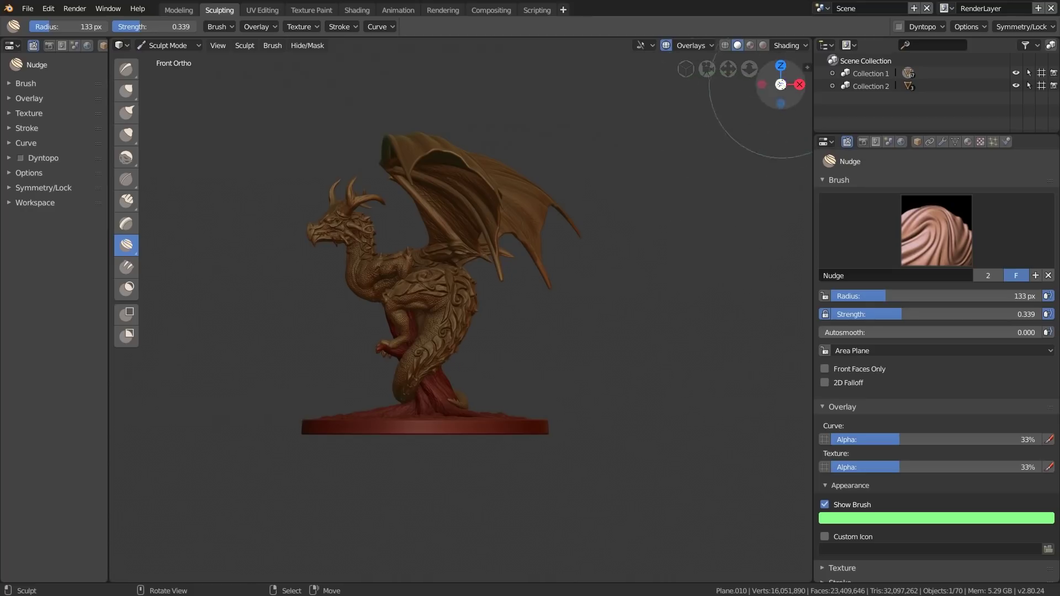
# Cycle through further axis views of the dragon with the navigation gizmo, including opposite sides and the bottom view
pyautogui.click(781, 65)
pyautogui.click(781, 84)
pyautogui.click(780, 85)
pyautogui.click(798, 85)
pyautogui.click(781, 85)
pyautogui.click(781, 86)
pyautogui.click(782, 68)
pyautogui.click(781, 84)
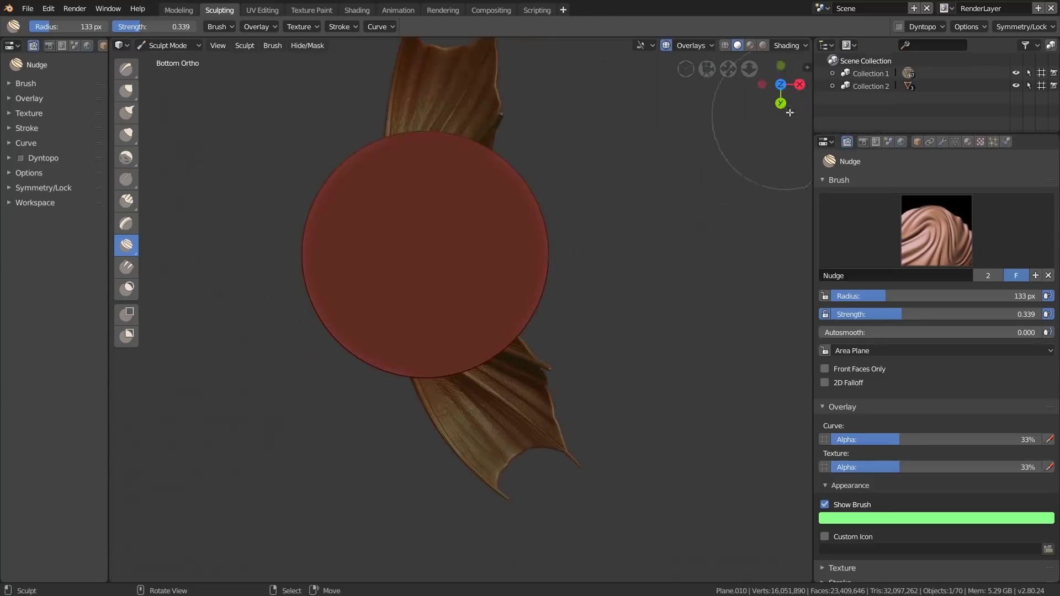
# Hide the gizmos in the Sculpting viewport and switch to the Modeling workspace in Object Mode
pyautogui.click(693, 46)
pyautogui.click(618, 69)
pyautogui.moveTo(601, 95)
pyautogui.mouseDown(button='middle')
pyautogui.moveTo(668, 231)
pyautogui.moveTo(658, 138)
pyautogui.moveTo(622, 170)
pyautogui.mouseUp(button='middle')
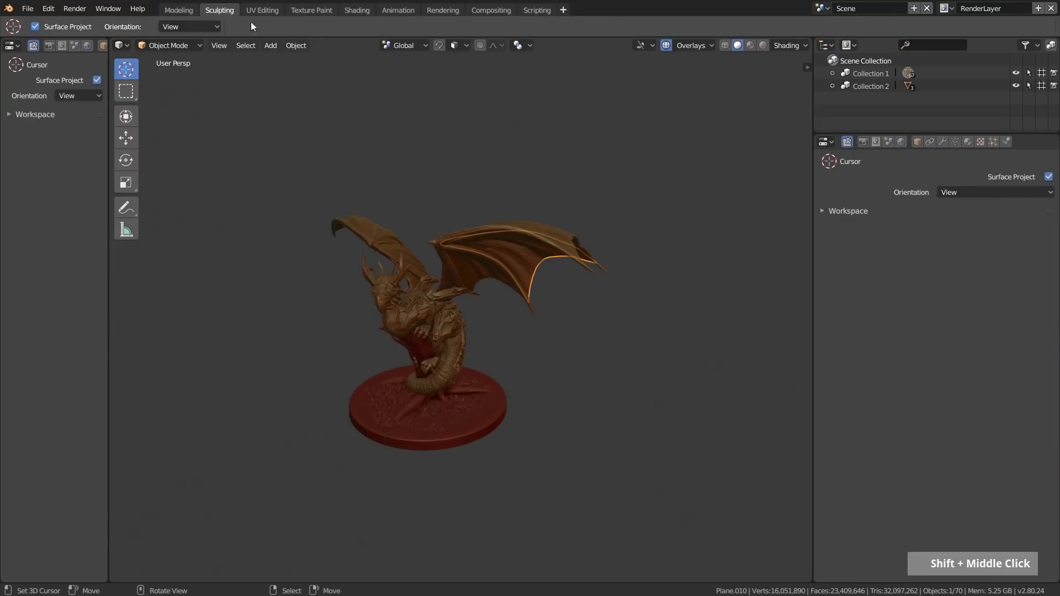
pyautogui.click(178, 10)
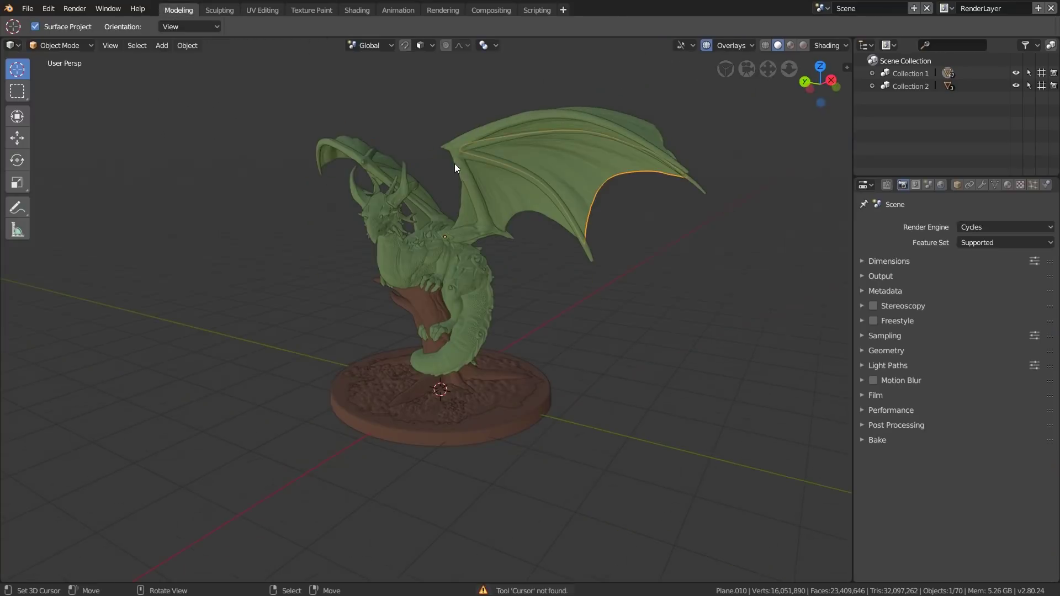
# Toggle the grid overlay off and on in the Modeling viewport and hide the 3D cursor
pyautogui.click(740, 46)
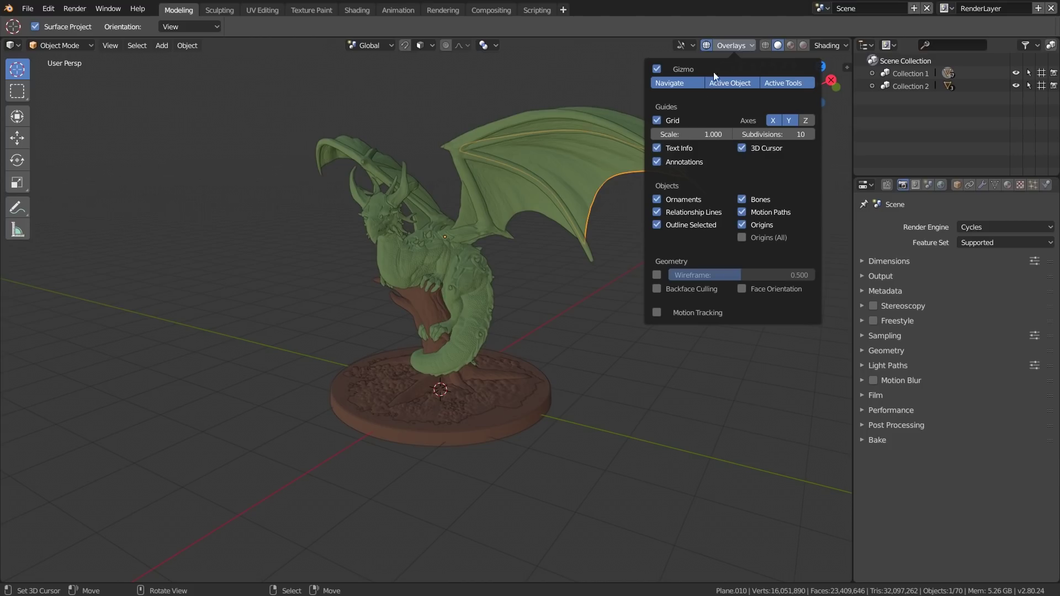
pyautogui.doubleClick(658, 119)
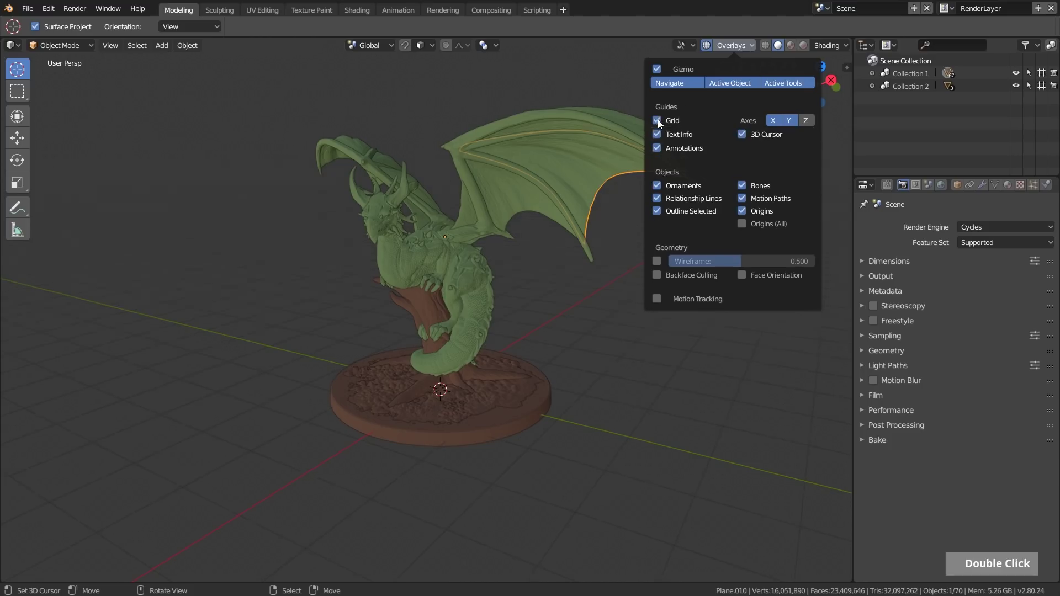
pyautogui.click(774, 121)
pyautogui.click(741, 148)
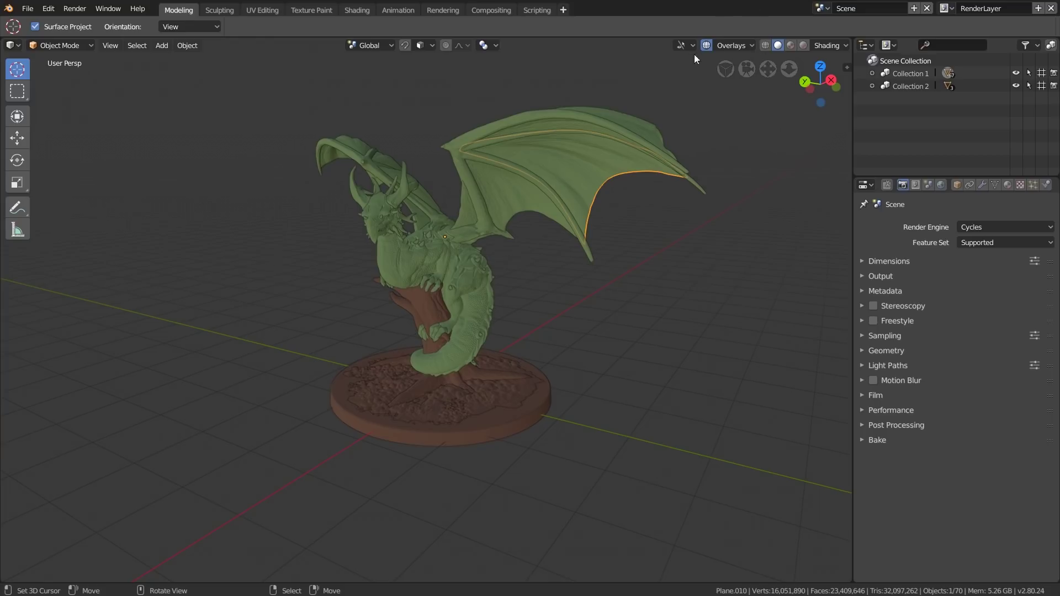
# Turn off all overlays in the Modeling viewport
pyautogui.click(706, 45)
pyautogui.moveTo(675, 115); pyautogui.dragTo(523, 137, button='middle')
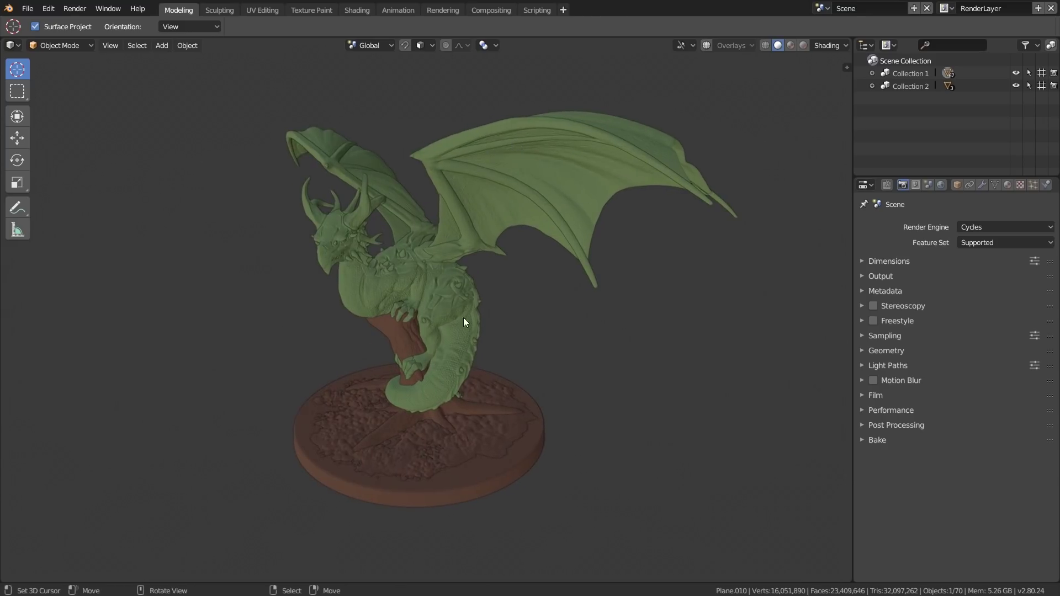
pyautogui.moveTo(643, 272); pyautogui.dragTo(489, 254, button='middle')
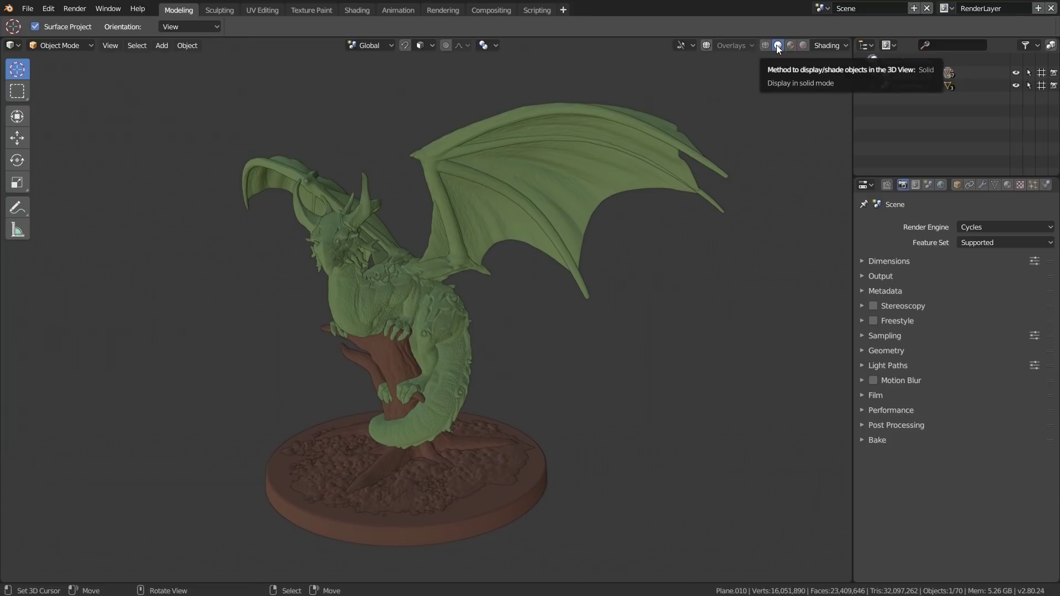
# Try Flat viewport lighting, followed by Studio lighting with a warm yellow studio light
pyautogui.click(833, 46)
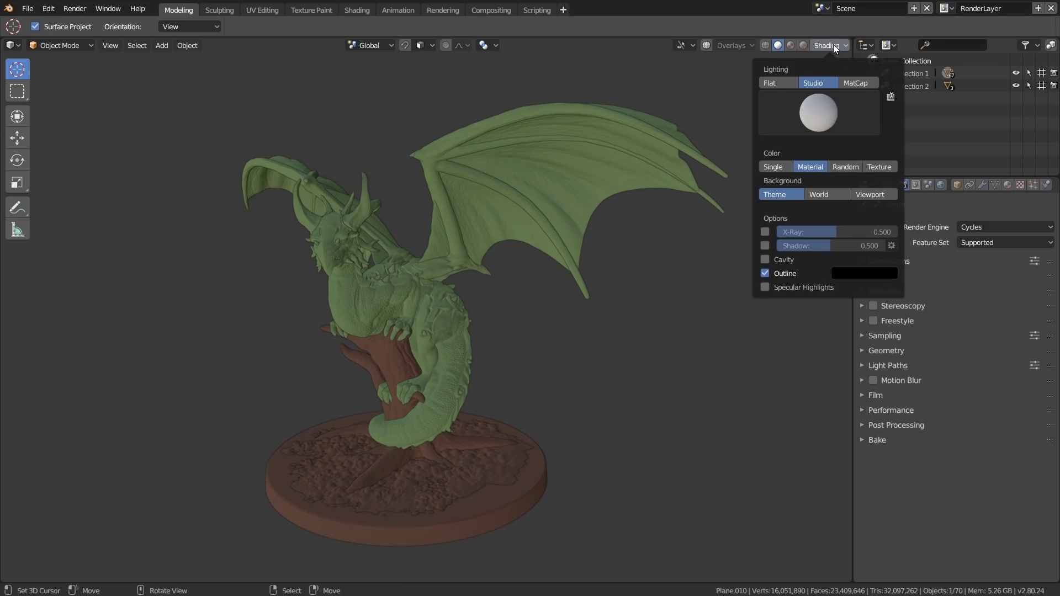
pyautogui.click(771, 82)
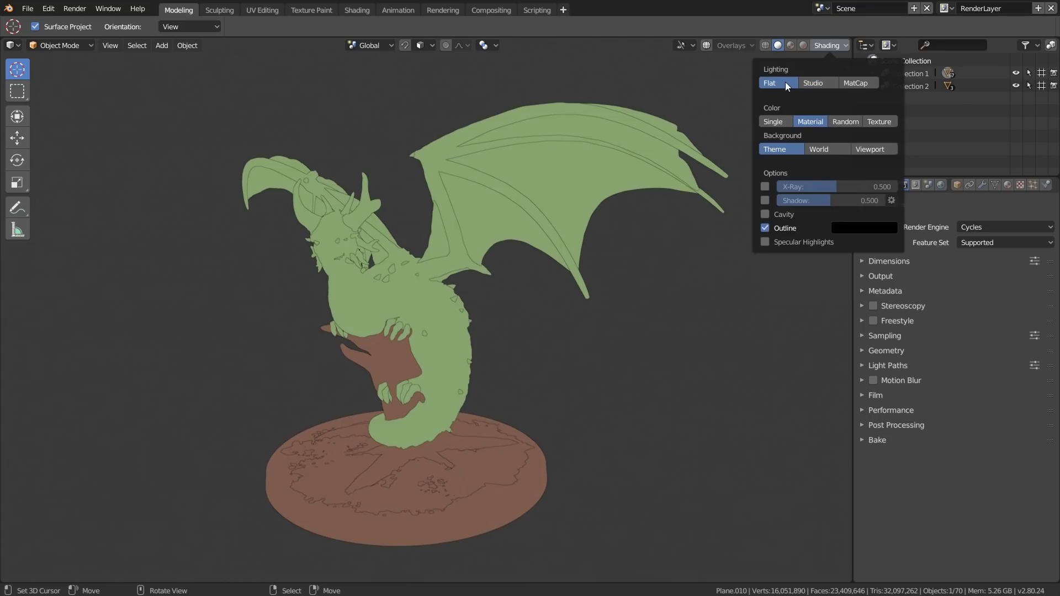
pyautogui.click(809, 82)
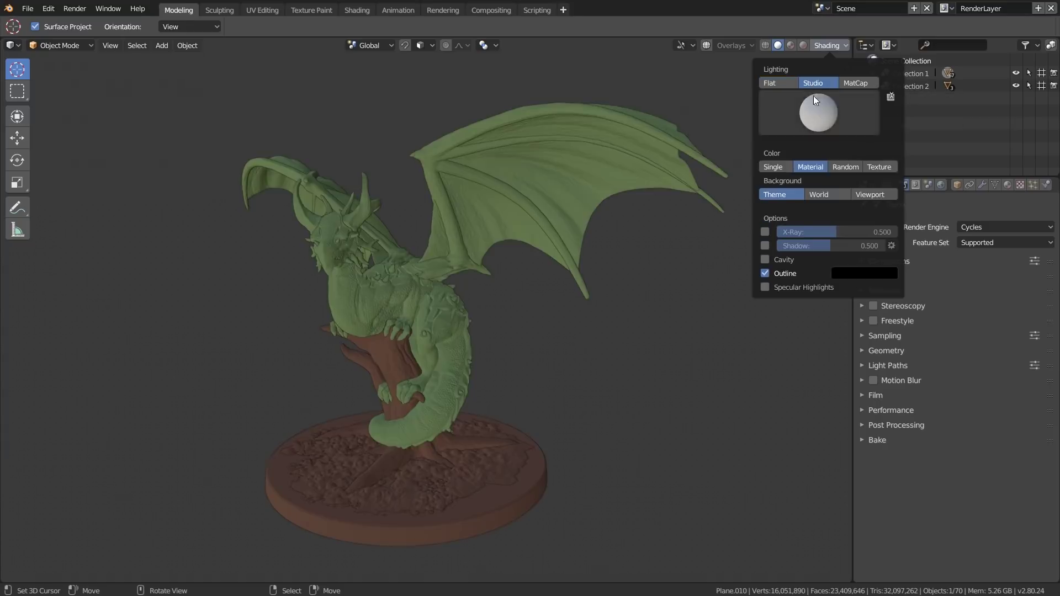
pyautogui.click(812, 108)
pyautogui.click(745, 156)
pyautogui.click(816, 111)
pyautogui.click(827, 111)
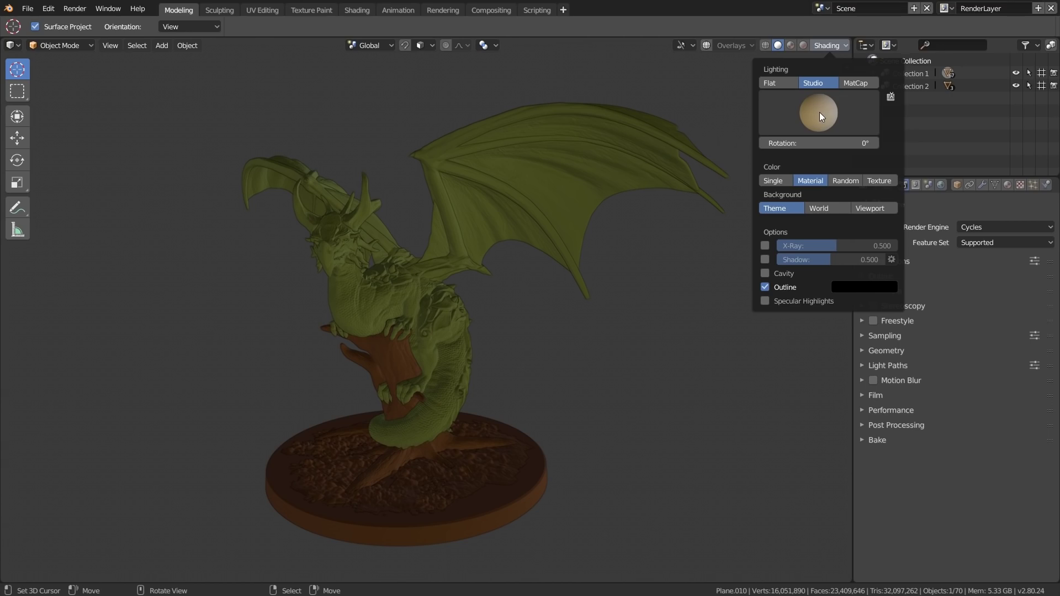
# Switch the viewport lighting to MatCap and compare several matcaps, choosing the green one
pyautogui.click(856, 82)
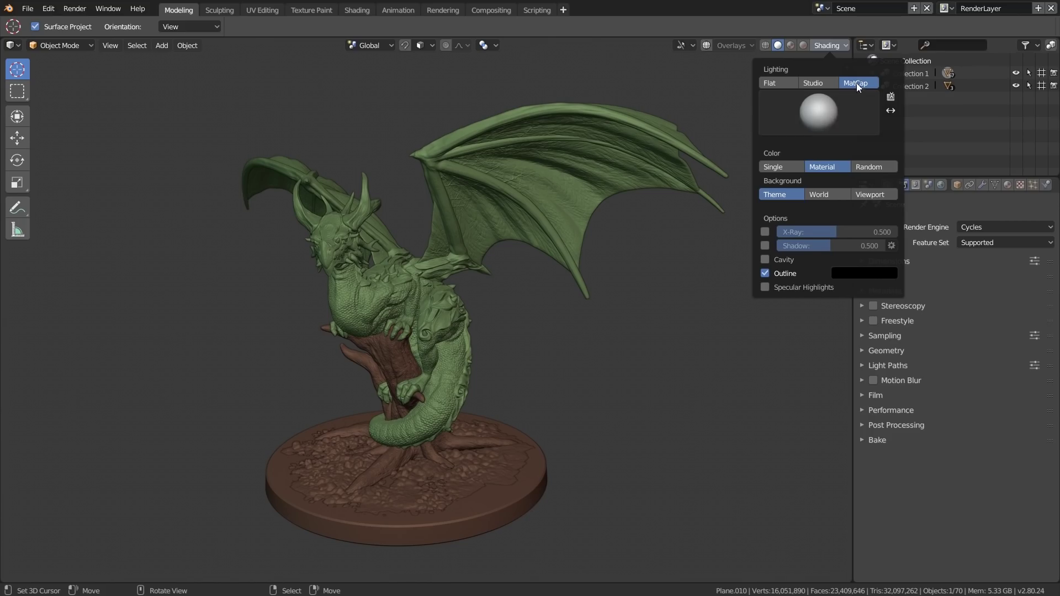
pyautogui.click(817, 108)
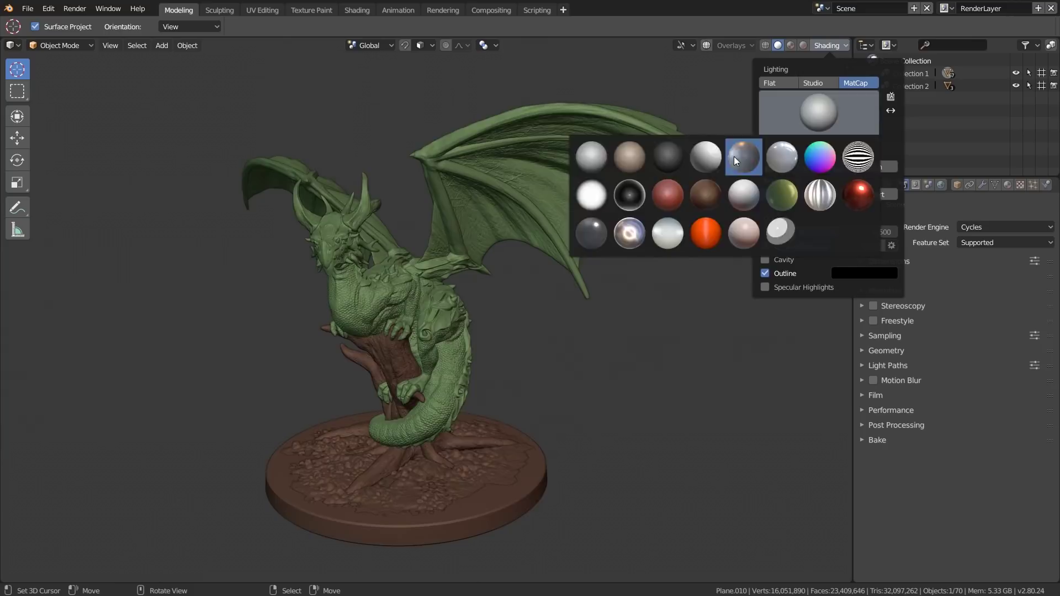
pyautogui.click(734, 157)
pyautogui.click(810, 113)
pyautogui.click(738, 190)
pyautogui.click(813, 110)
pyautogui.click(782, 195)
pyautogui.click(812, 118)
pyautogui.click(813, 119)
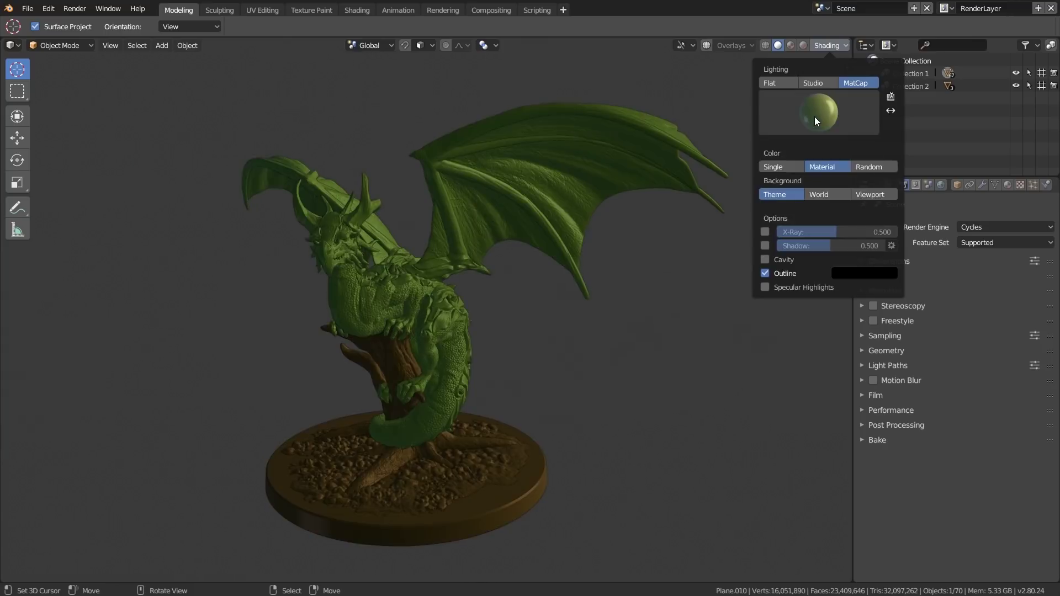
# Set the viewport shading color to Single
pyautogui.keyDown('ctrl'); pyautogui.moveTo(370, 479); pyautogui.dragTo(367, 436, button='middle'); pyautogui.keyUp('ctrl')
pyautogui.click(828, 46)
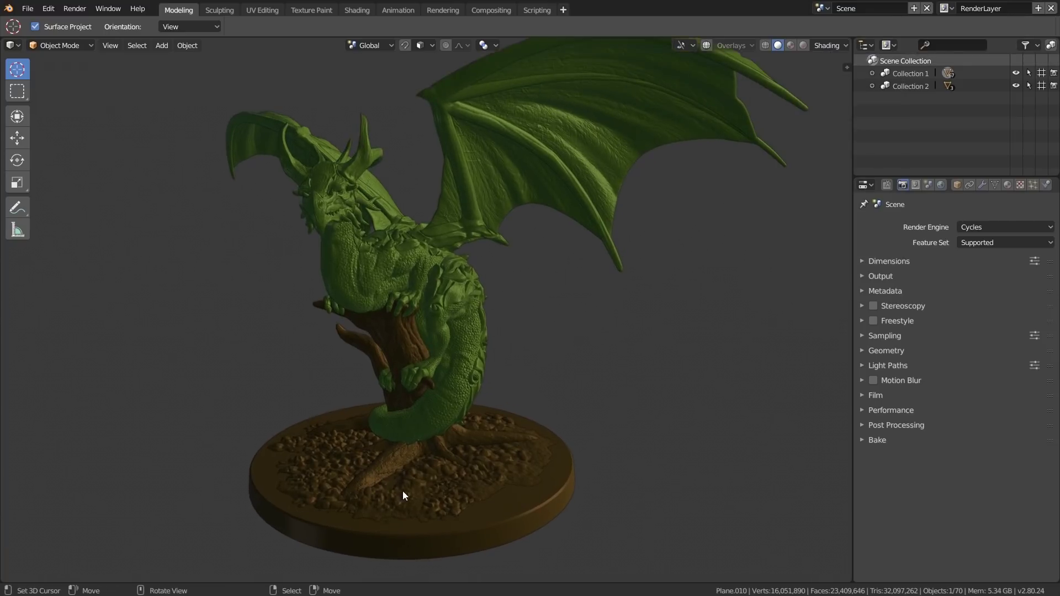
pyautogui.click(824, 46)
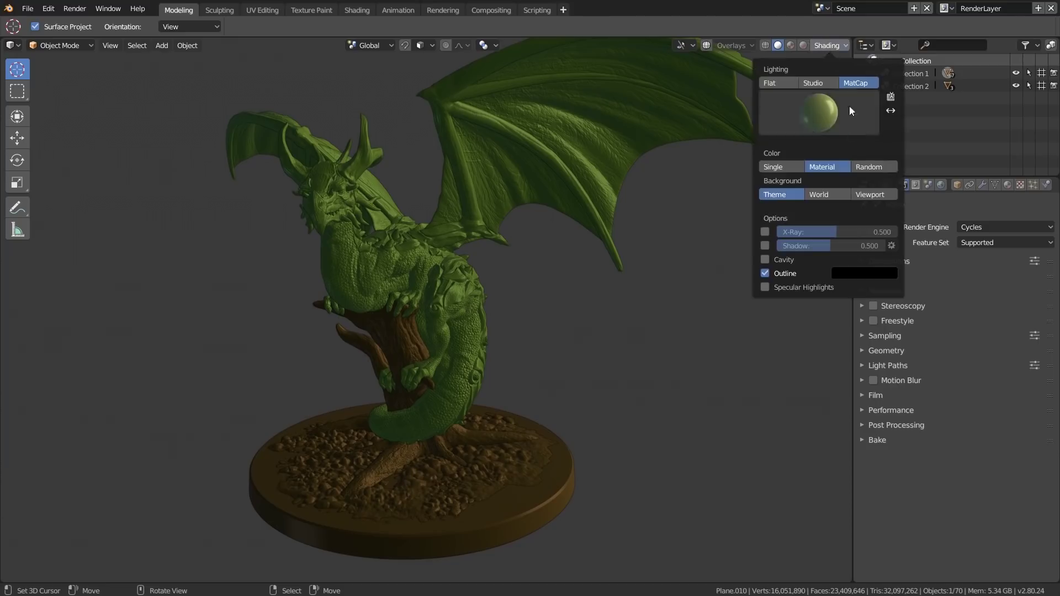
pyautogui.click(791, 168)
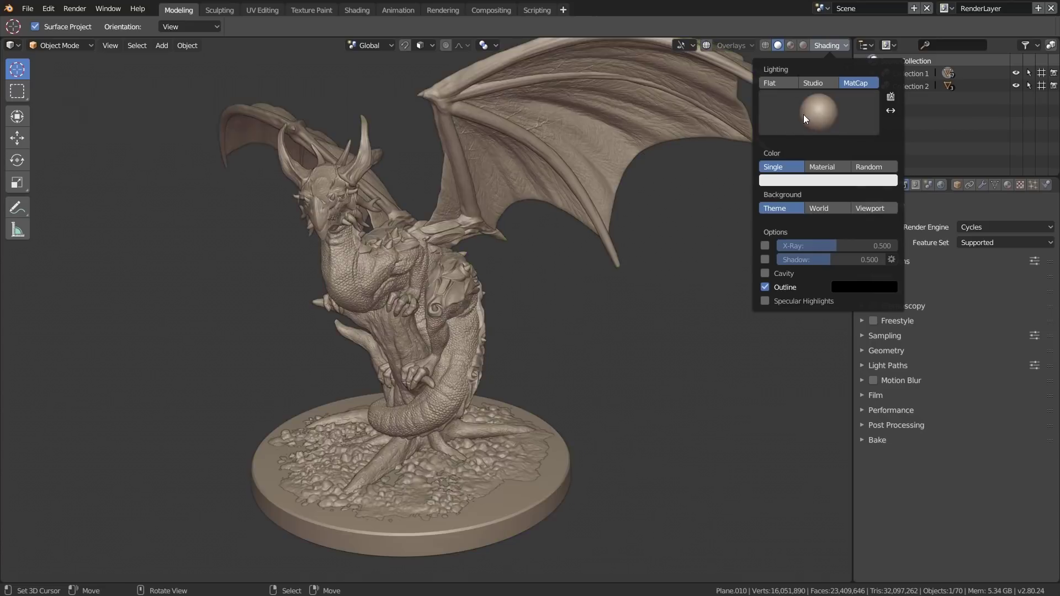
# Compare matcaps on the single-colored dragon, including the green one, and choose the light grey matcap
pyautogui.click(830, 122)
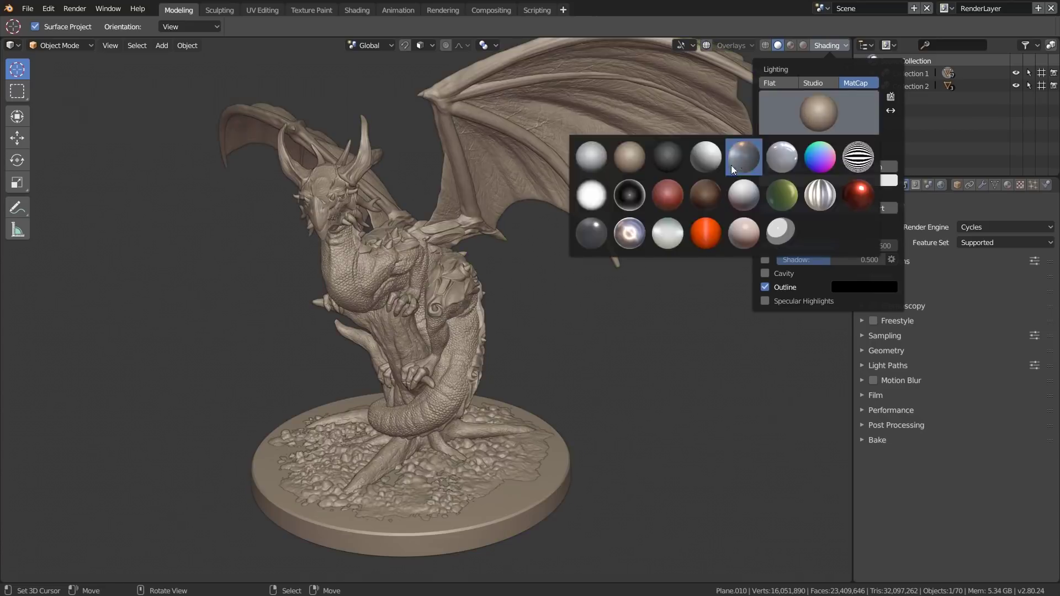
pyautogui.click(711, 159)
pyautogui.click(812, 121)
pyautogui.click(782, 193)
pyautogui.click(817, 110)
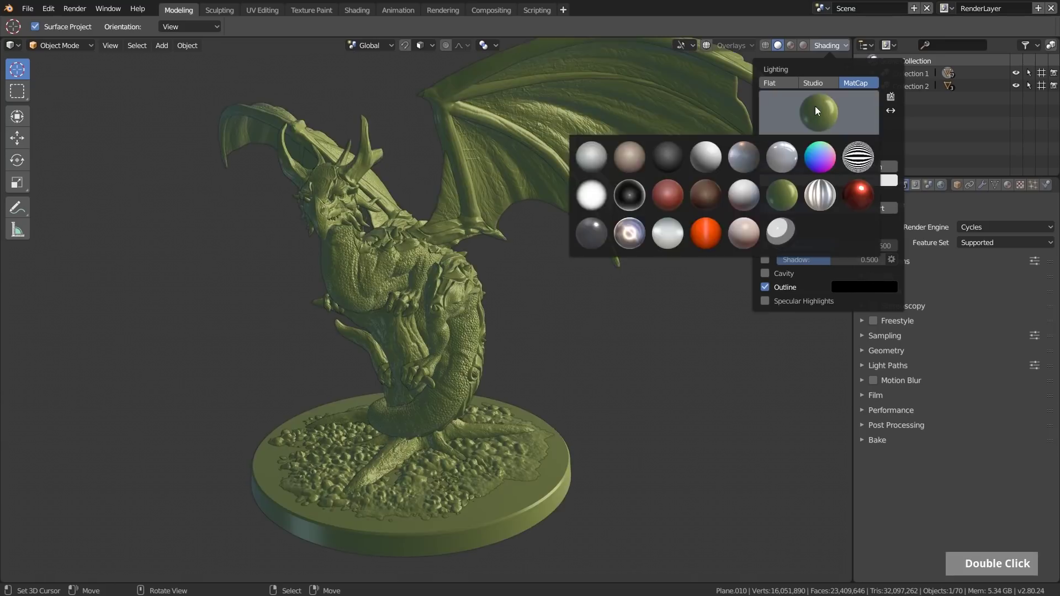
pyautogui.click(716, 151)
# Set the single viewport color to pink and flip the matcap direction back and forth
pyautogui.click(784, 182)
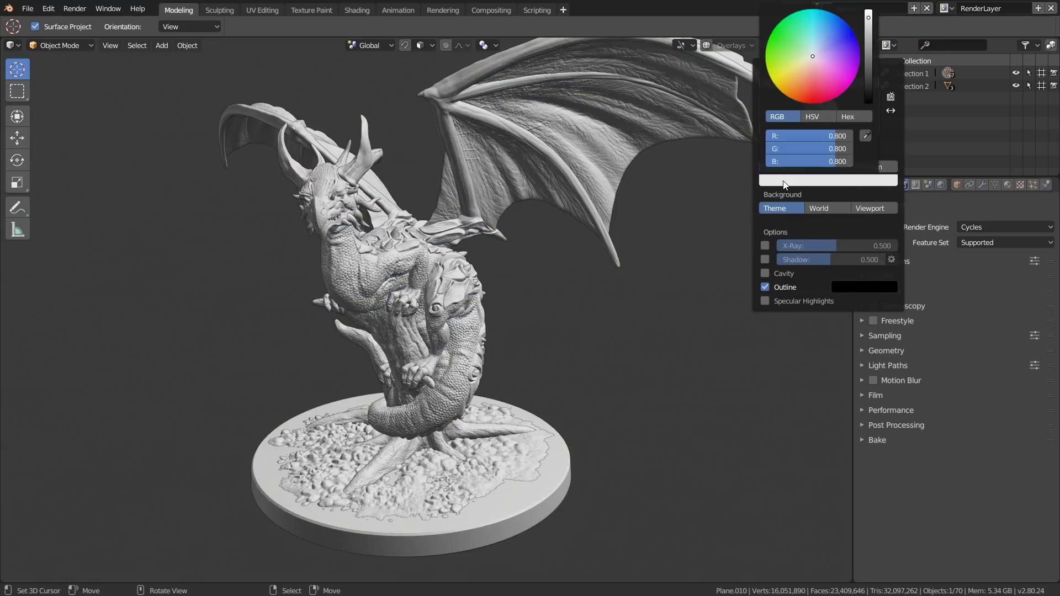
pyautogui.moveTo(817, 86)
pyautogui.mouseDown()
pyautogui.moveTo(783, 71)
pyautogui.moveTo(787, 37)
pyautogui.moveTo(818, 38)
pyautogui.moveTo(815, 56)
pyautogui.moveTo(827, 44)
pyautogui.mouseUp()
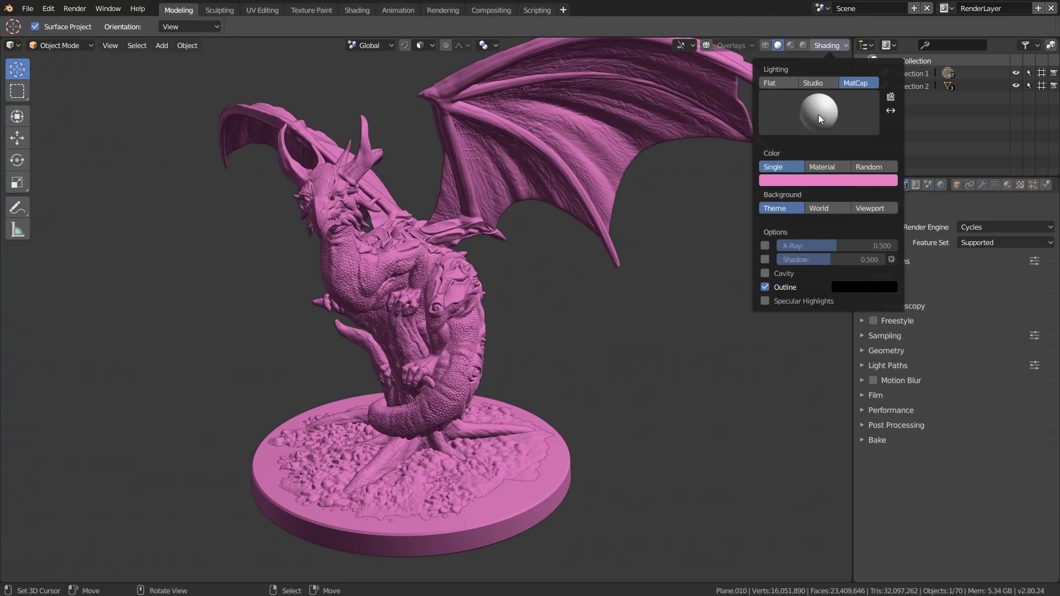
pyautogui.click(891, 111)
pyautogui.click(890, 111)
pyautogui.click(890, 111)
pyautogui.click(891, 111)
pyautogui.click(890, 109)
pyautogui.click(890, 109)
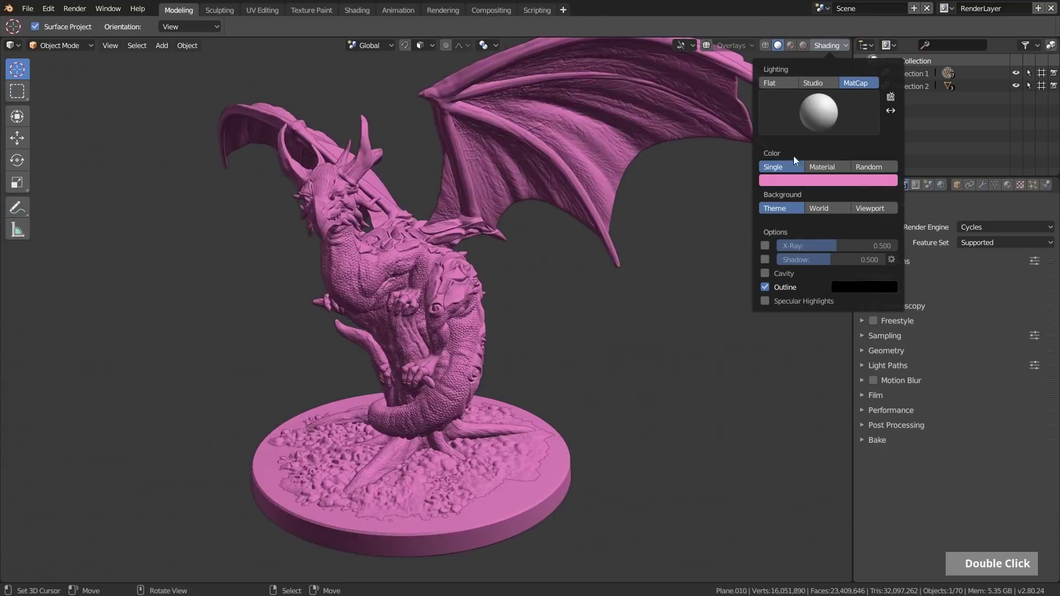
# Set the shading color to Material and change the wing's green material's viewport diffuse color to orange (R 0.367, G 0.095, B 0.029)
pyautogui.click(819, 166)
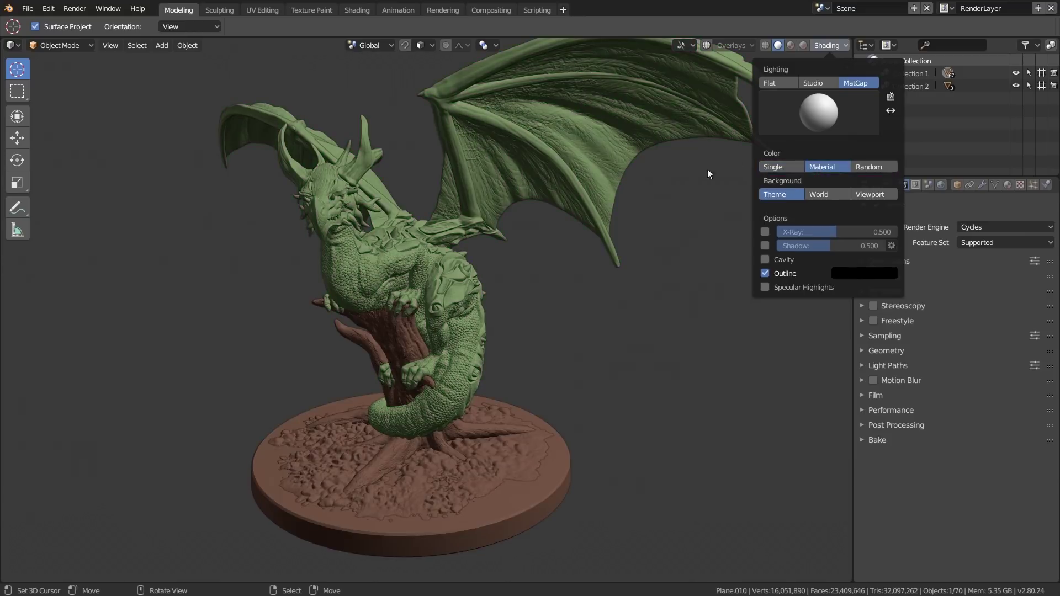
pyautogui.rightClick(592, 144)
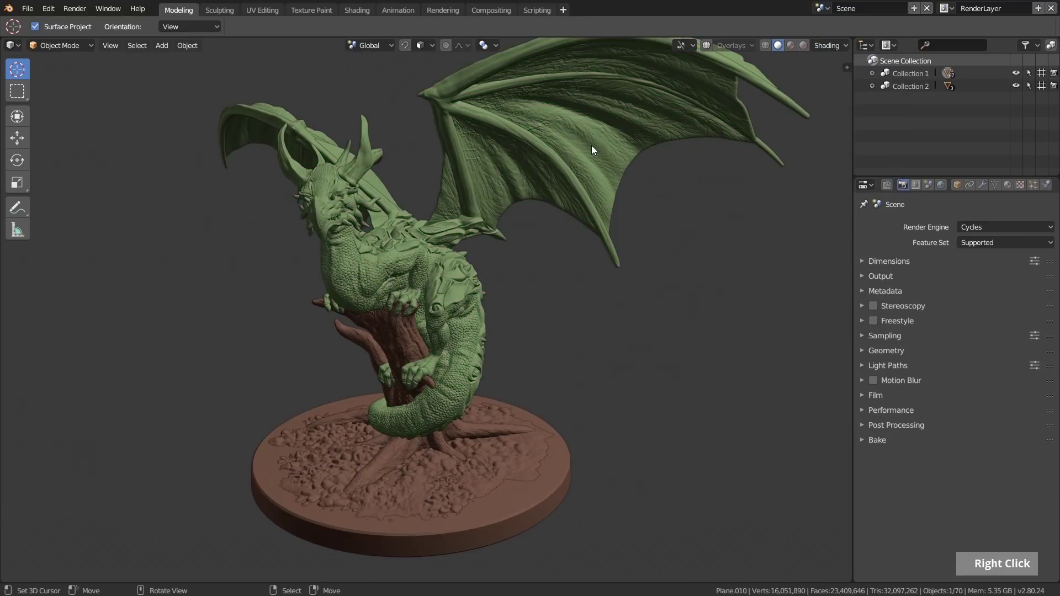
pyautogui.click(1007, 185)
pyautogui.click(880, 315)
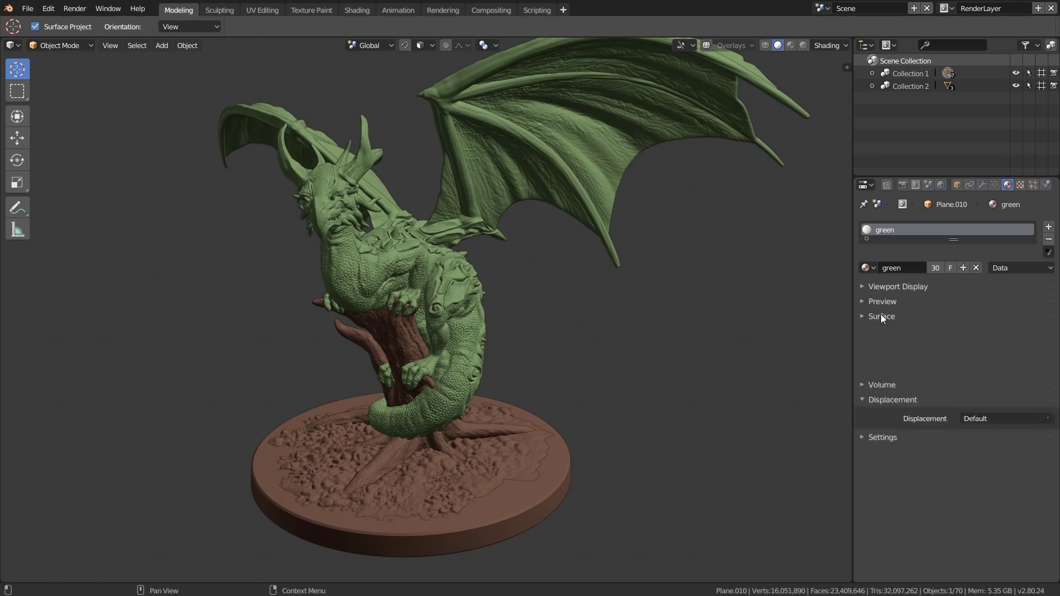
pyautogui.click(883, 344)
pyautogui.click(891, 287)
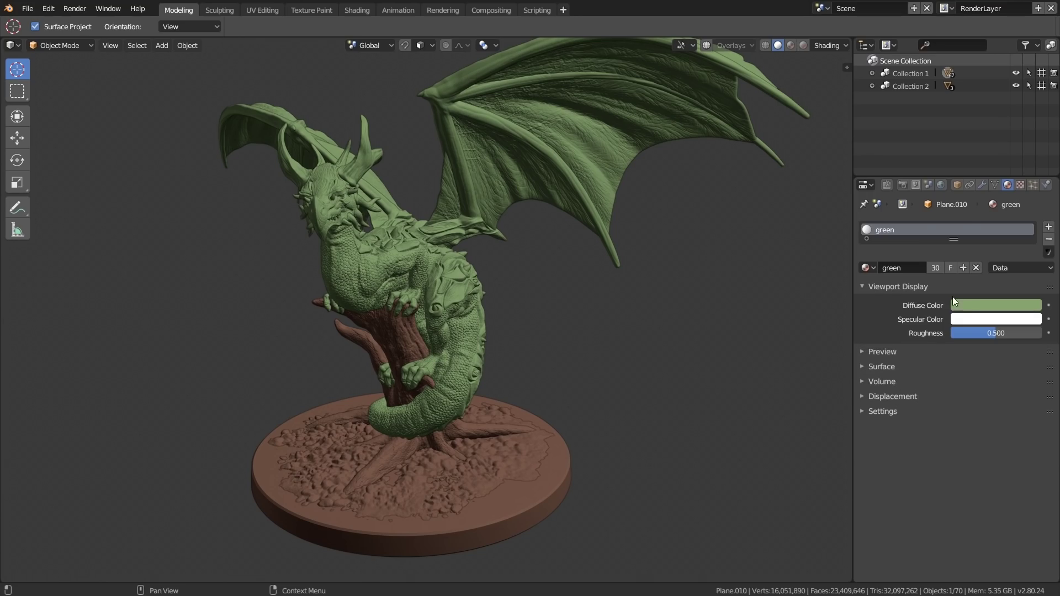
pyautogui.click(972, 307)
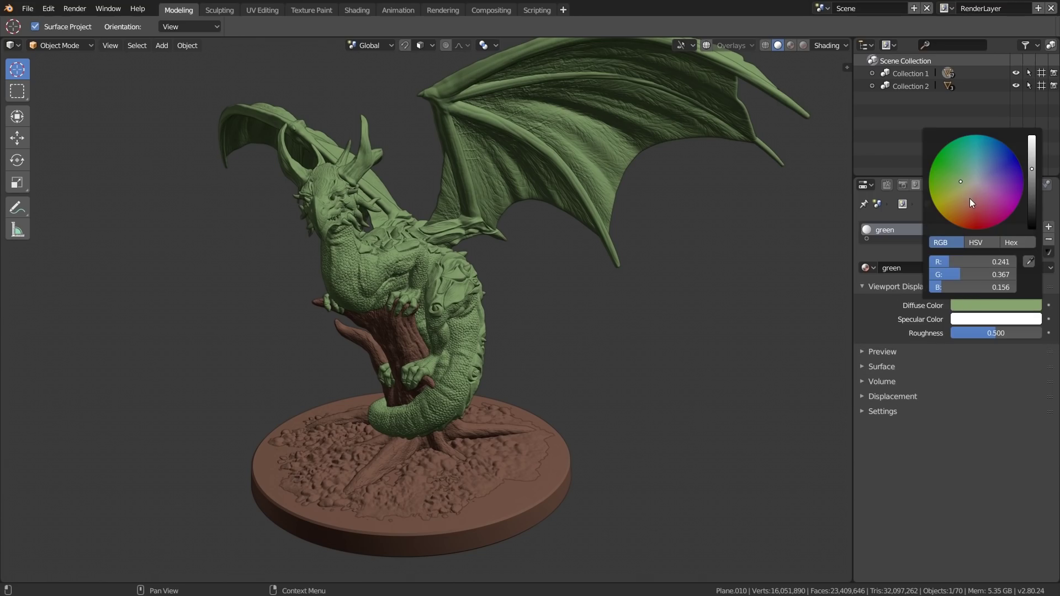
pyautogui.moveTo(961, 182)
pyautogui.mouseDown()
pyautogui.moveTo(983, 204)
pyautogui.moveTo(966, 216)
pyautogui.mouseUp()
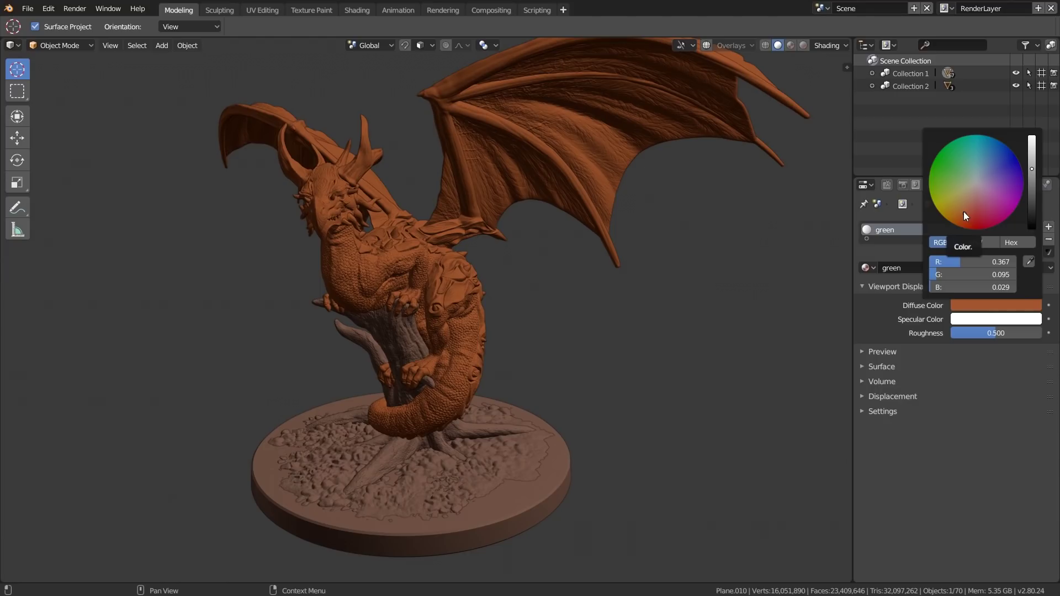
# Switch the viewport shading color from Material back to Single
pyautogui.click(831, 46)
pyautogui.click(780, 168)
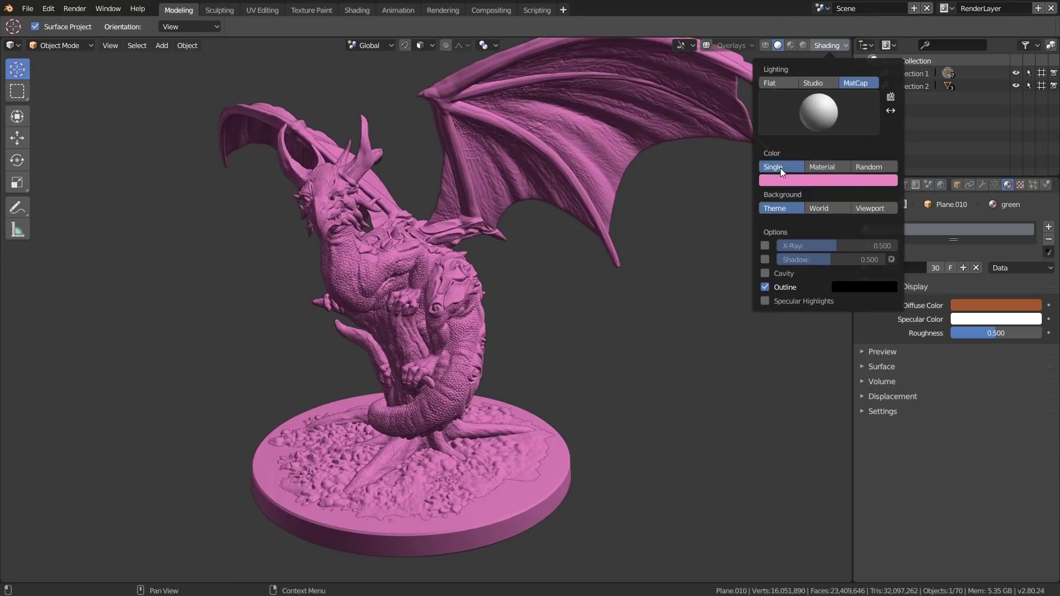
# Set the viewport shading color to Random and inspect the dragon's separately colored parts from behind and from the front
pyautogui.click(832, 46)
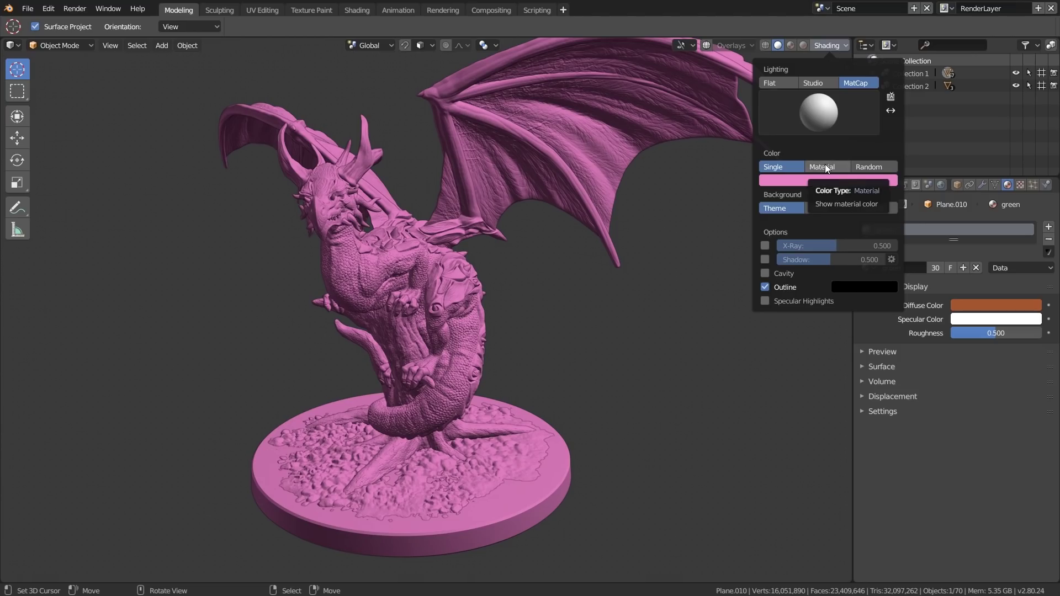
pyautogui.click(868, 168)
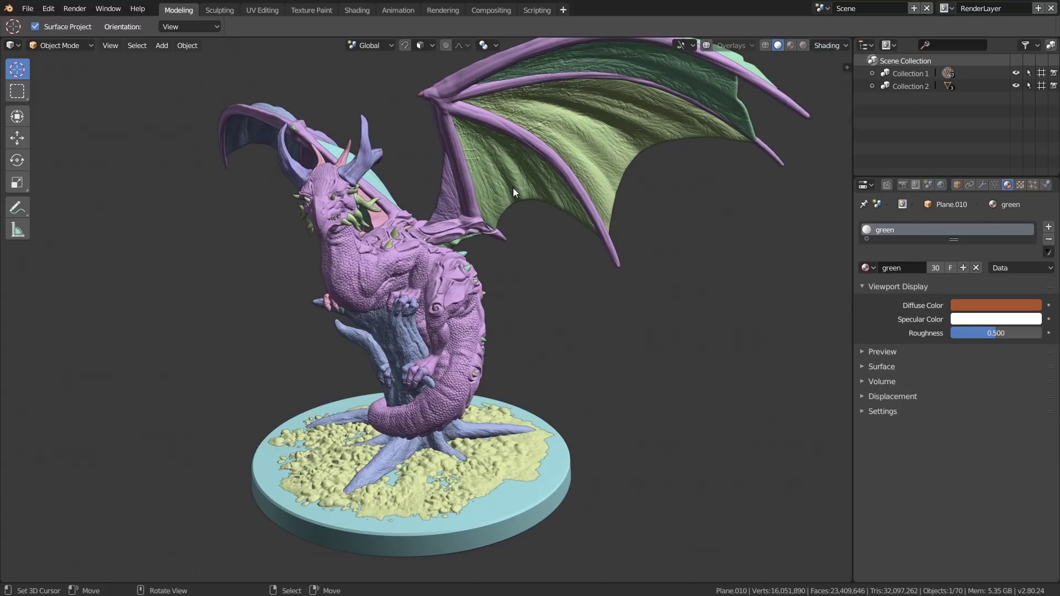
pyautogui.keyDown('shift'); pyautogui.moveTo(517, 187); pyautogui.dragTo(569, 201, button='middle'); pyautogui.keyUp('shift')
pyautogui.scroll(-2, 549, 191)
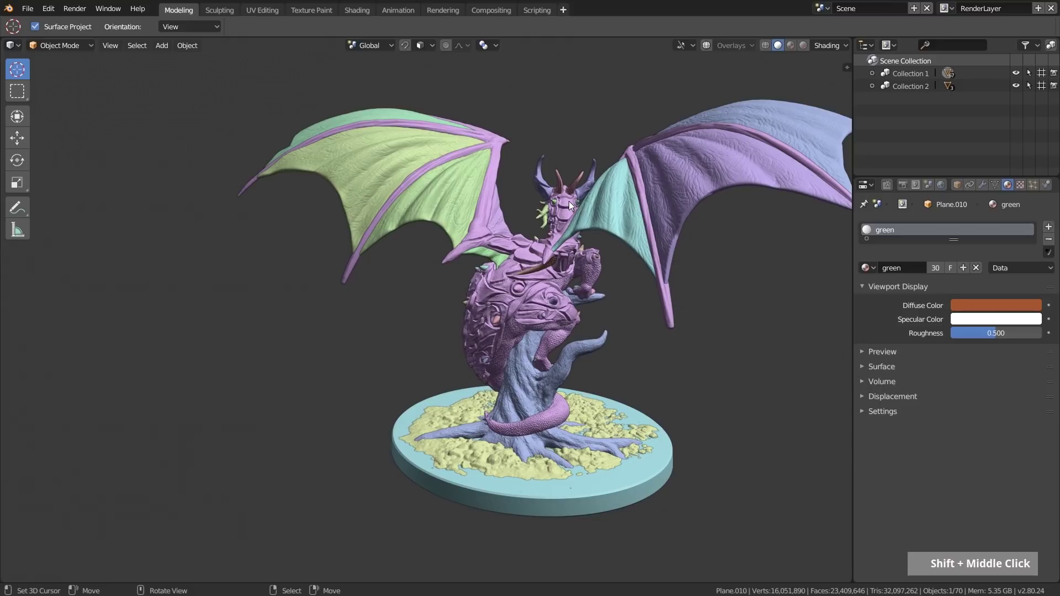
pyautogui.moveTo(539, 211); pyautogui.dragTo(703, 168, button='middle')
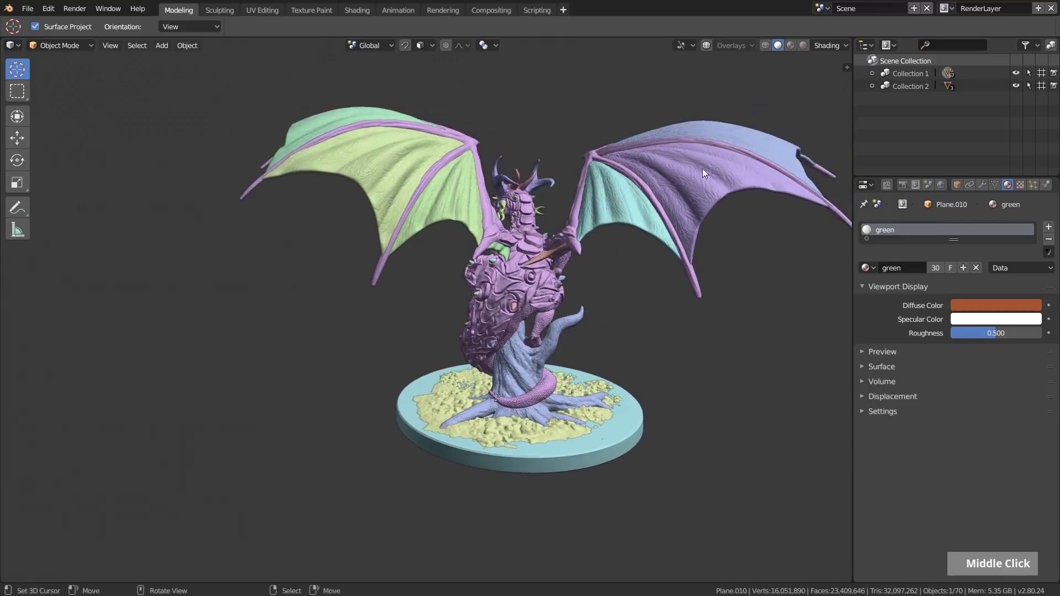
pyautogui.moveTo(366, 217)
pyautogui.mouseDown(button='middle')
pyautogui.moveTo(585, 190)
pyautogui.moveTo(565, 170)
pyautogui.moveTo(570, 147)
pyautogui.moveTo(555, 185)
pyautogui.moveTo(627, 170)
pyautogui.moveTo(567, 170)
pyautogui.mouseUp(button='middle')
pyautogui.scroll(2, 567, 170)
# Set the shading color to Single and replace the pink with the copied near-white color
pyautogui.click(828, 44)
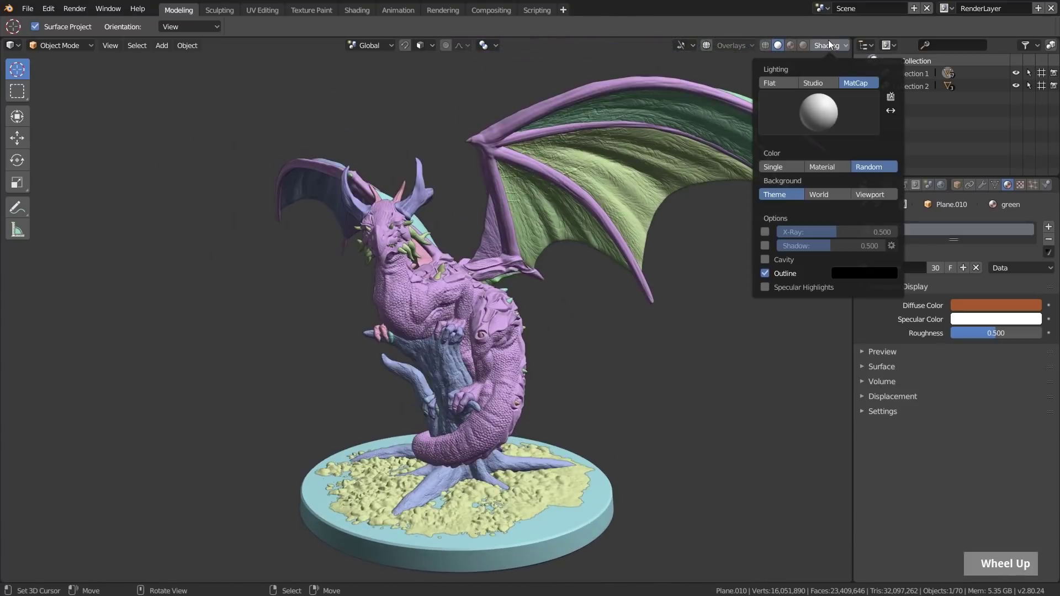
pyautogui.click(788, 167)
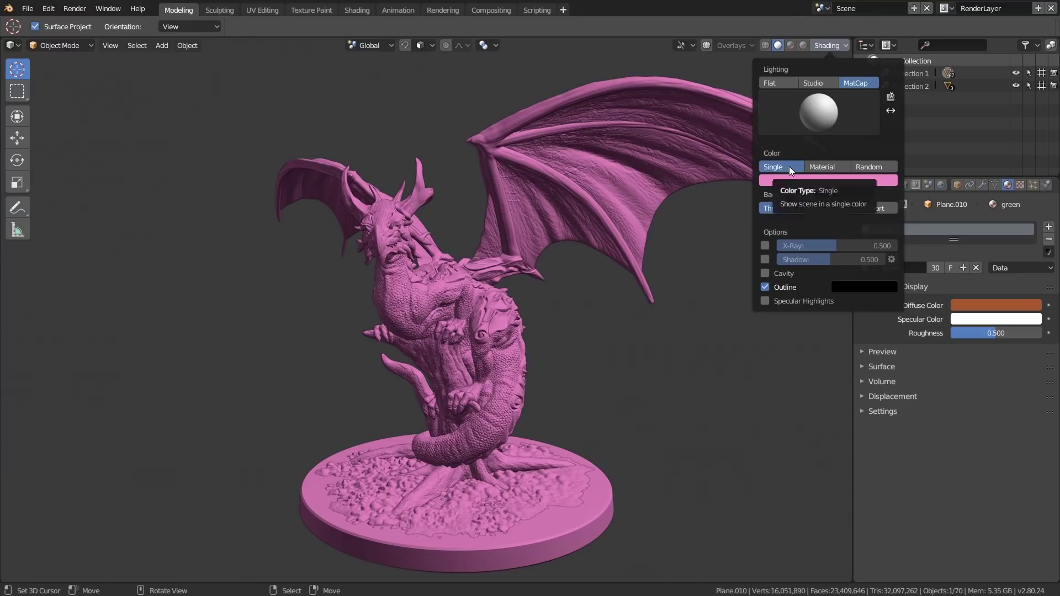
pyautogui.click(790, 180)
pyautogui.hotkey('ctrl', 'v')
pyautogui.hotkey('ctrl', 'v')
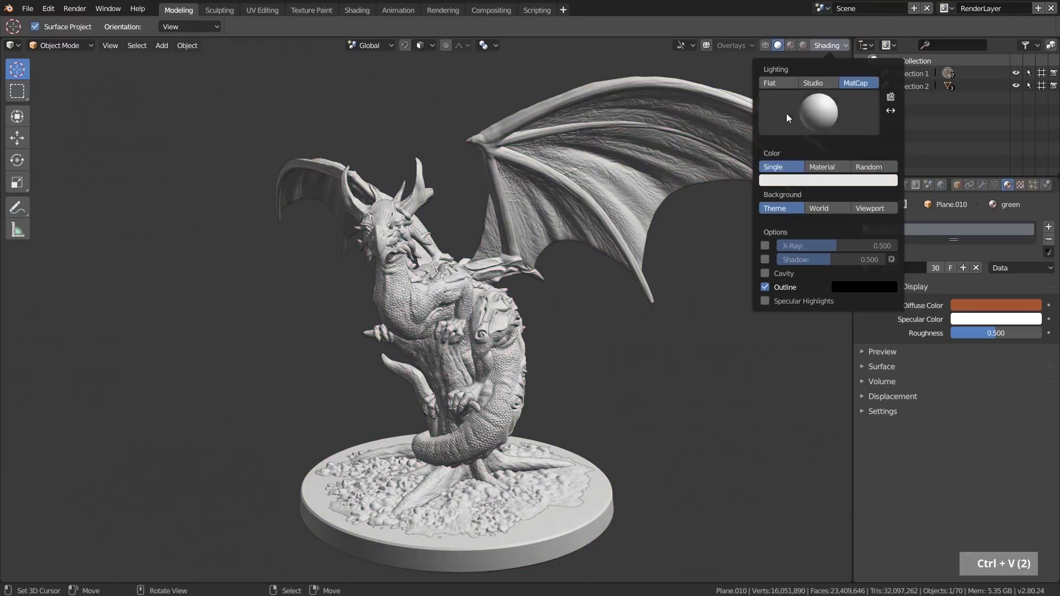
# Choose the brown clay matcap for the dragon
pyautogui.click(819, 113)
pyautogui.click(608, 180)
pyautogui.moveTo(448, 308)
pyautogui.mouseDown(button='middle')
pyautogui.moveTo(471, 250)
pyautogui.moveTo(502, 218)
pyautogui.mouseUp(button='middle')
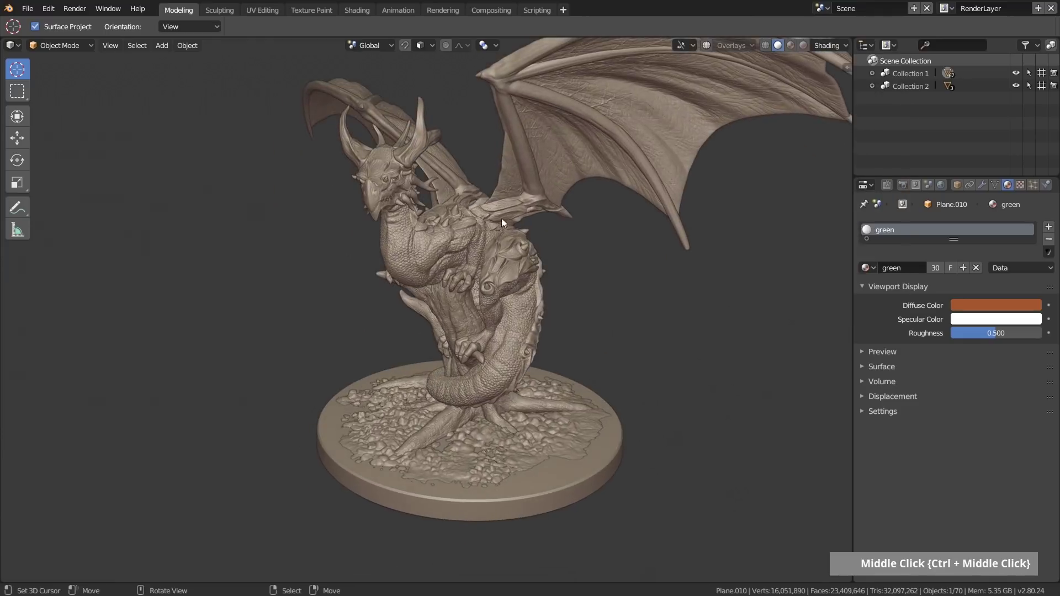
# Set the viewport background to World and give the world's viewport display color a dark grey (R 0.051, G 0.045, B 0.046)
pyautogui.click(828, 45)
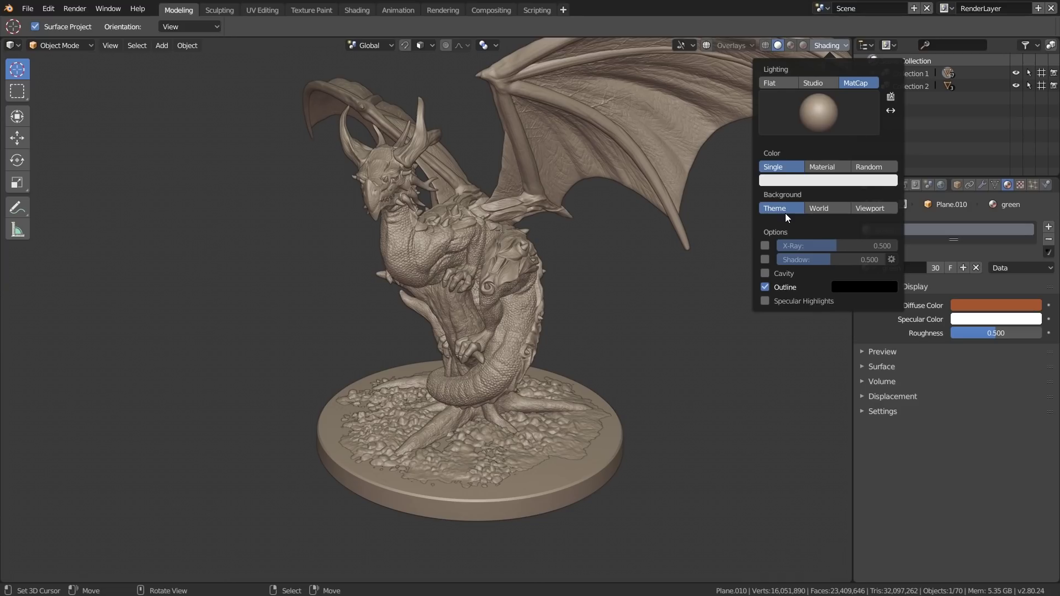
pyautogui.click(820, 209)
pyautogui.click(942, 184)
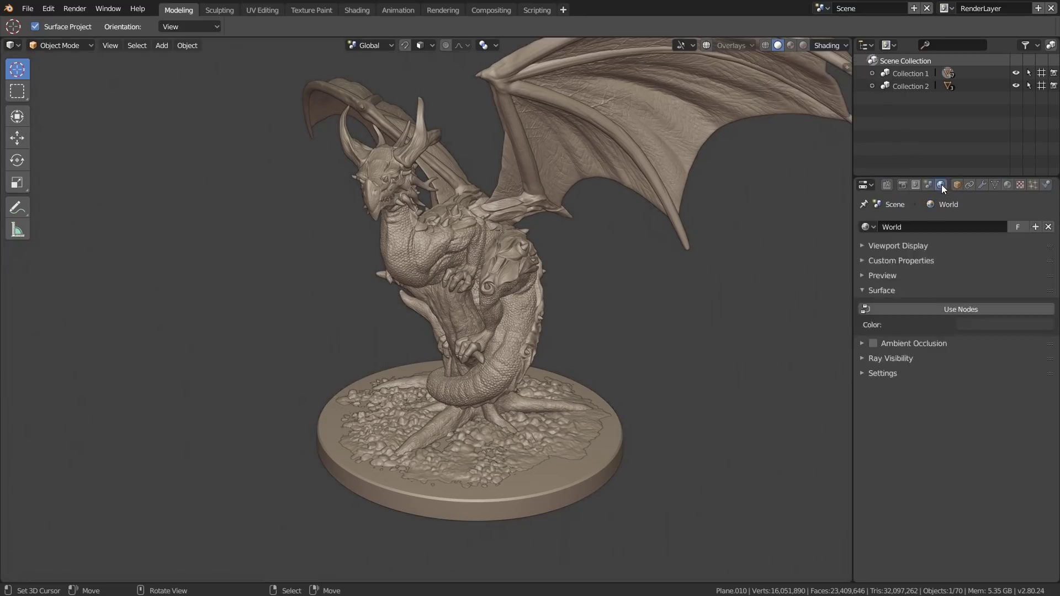
pyautogui.click(885, 245)
pyautogui.click(983, 264)
pyautogui.click(995, 133)
pyautogui.moveTo(995, 133)
pyautogui.mouseDown()
pyautogui.moveTo(950, 128)
pyautogui.moveTo(967, 148)
pyautogui.mouseUp()
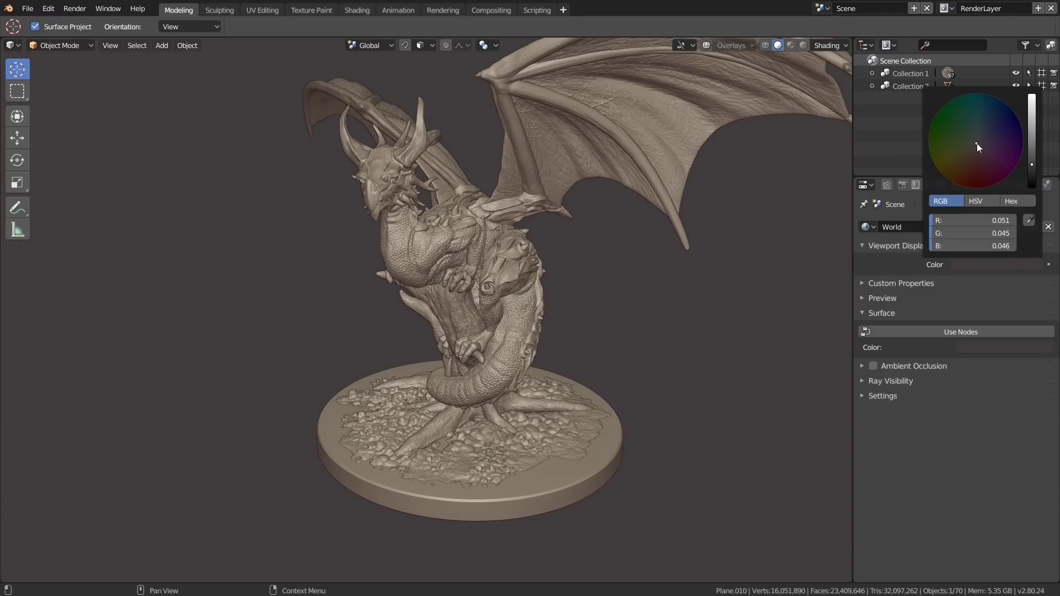
# Set the viewport background to Viewport with a light grey color and check the dragon against it
pyautogui.click(845, 46)
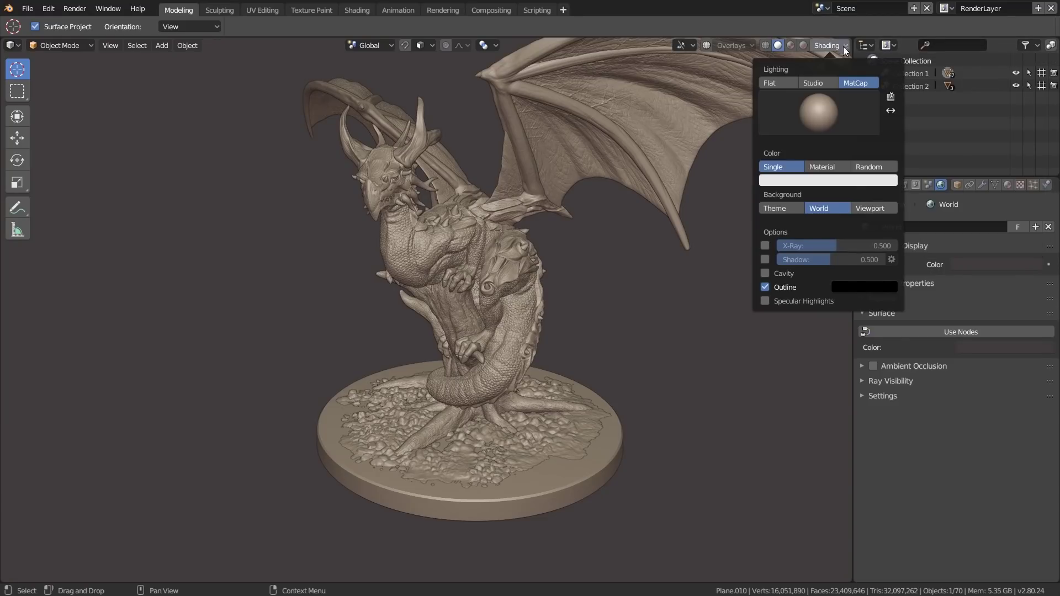
pyautogui.click(873, 208)
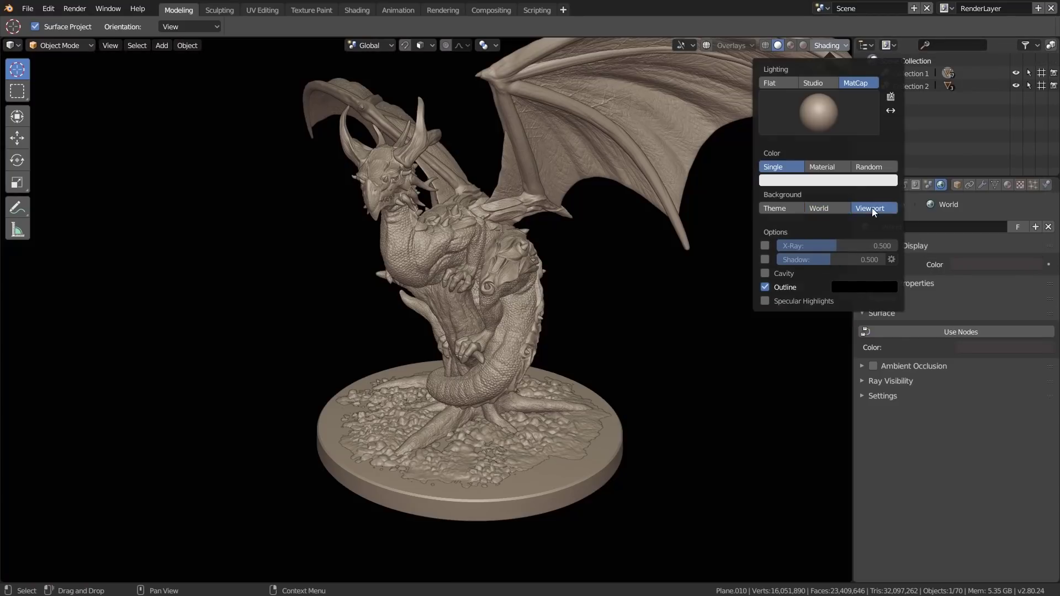
pyautogui.click(837, 223)
pyautogui.scroll(12, 887, 162)
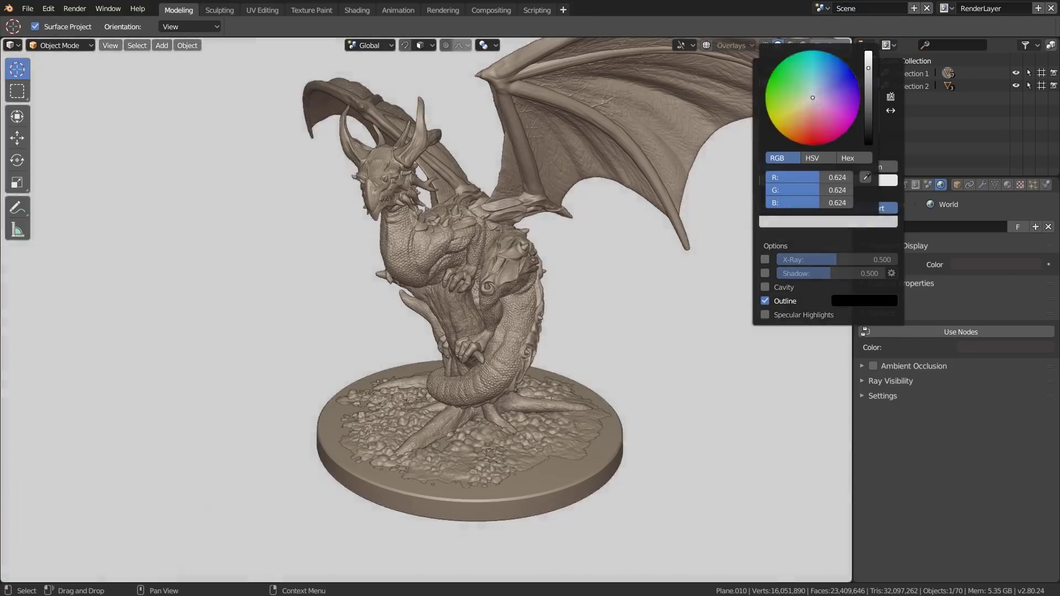
pyautogui.moveTo(869, 68); pyautogui.dragTo(868, 74)
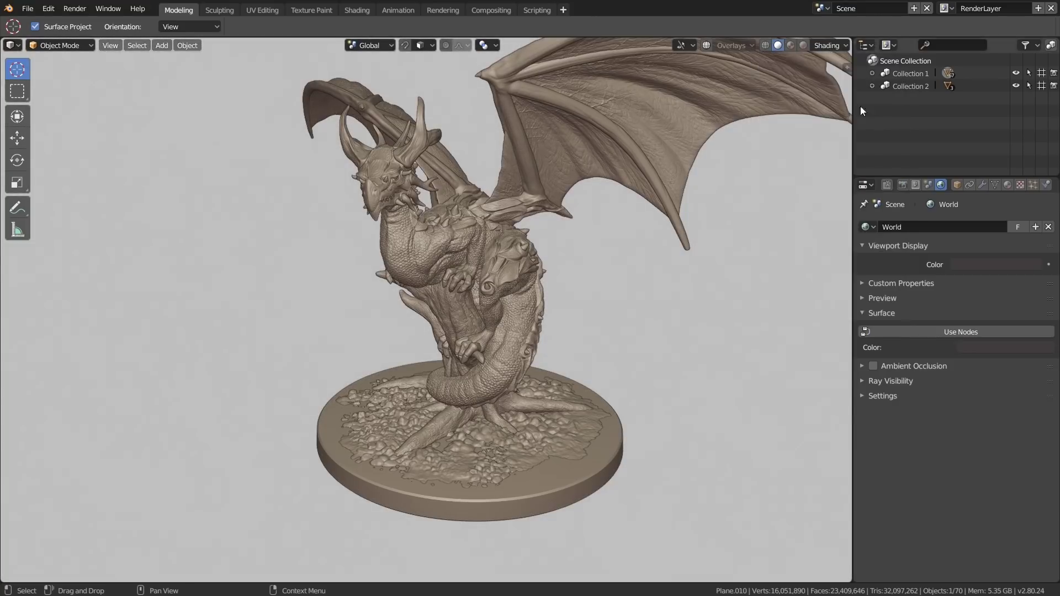
pyautogui.click(832, 47)
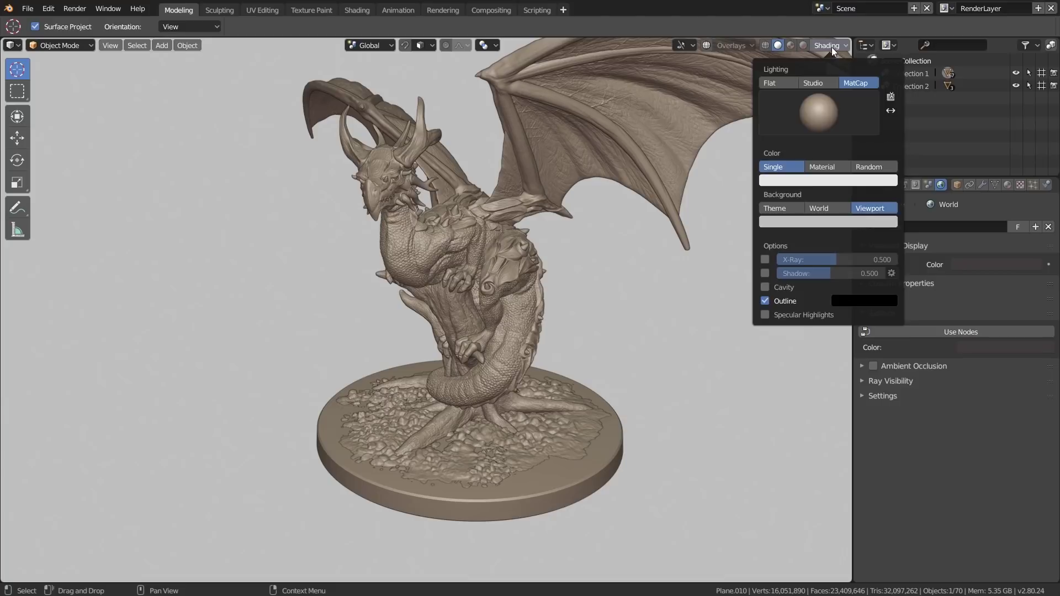
pyautogui.moveTo(460, 243)
pyautogui.mouseDown(button='middle')
pyautogui.moveTo(515, 208)
pyautogui.moveTo(547, 209)
pyautogui.mouseUp(button='middle')
pyautogui.keyDown('shift'); pyautogui.scroll(2, 515, 208); pyautogui.keyUp('shift')
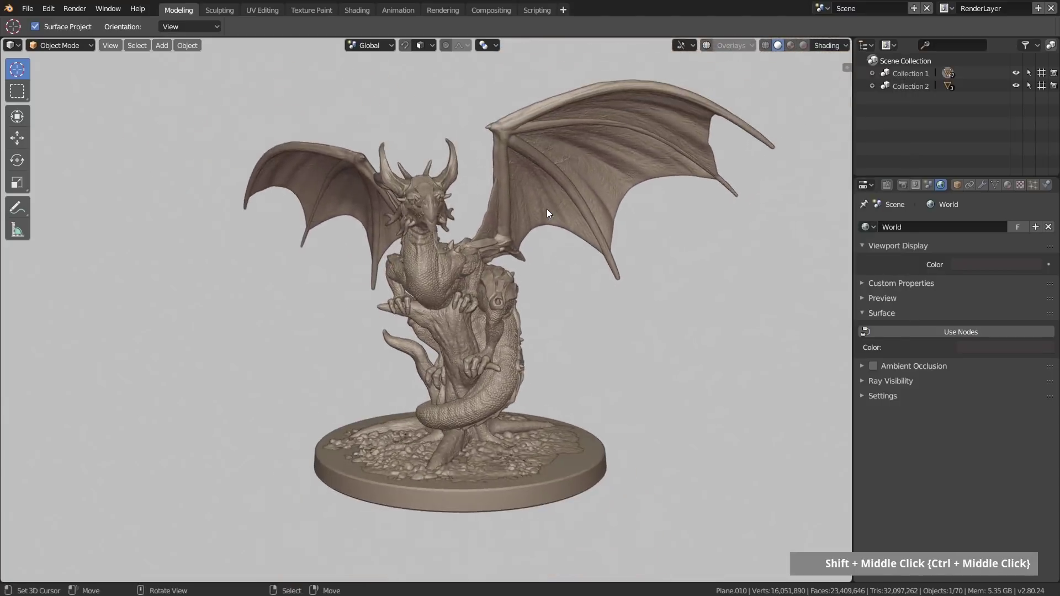
pyautogui.moveTo(459, 250)
pyautogui.mouseDown(button='middle')
pyautogui.moveTo(520, 248)
pyautogui.moveTo(491, 248)
pyautogui.mouseUp(button='middle')
# Toggle the Outline option off and on to compare its effect on the rocks of the dragon's base
pyautogui.click(834, 46)
pyautogui.moveTo(826, 215)
pyautogui.mouseDown(button='middle')
pyautogui.moveTo(486, 236)
pyautogui.moveTo(497, 145)
pyautogui.moveTo(530, 181)
pyautogui.moveTo(481, 170)
pyautogui.moveTo(588, 187)
pyautogui.mouseUp(button='middle')
pyautogui.keyDown('shift'); pyautogui.moveTo(409, 309); pyautogui.dragTo(405, 76, button='middle'); pyautogui.keyUp('shift')
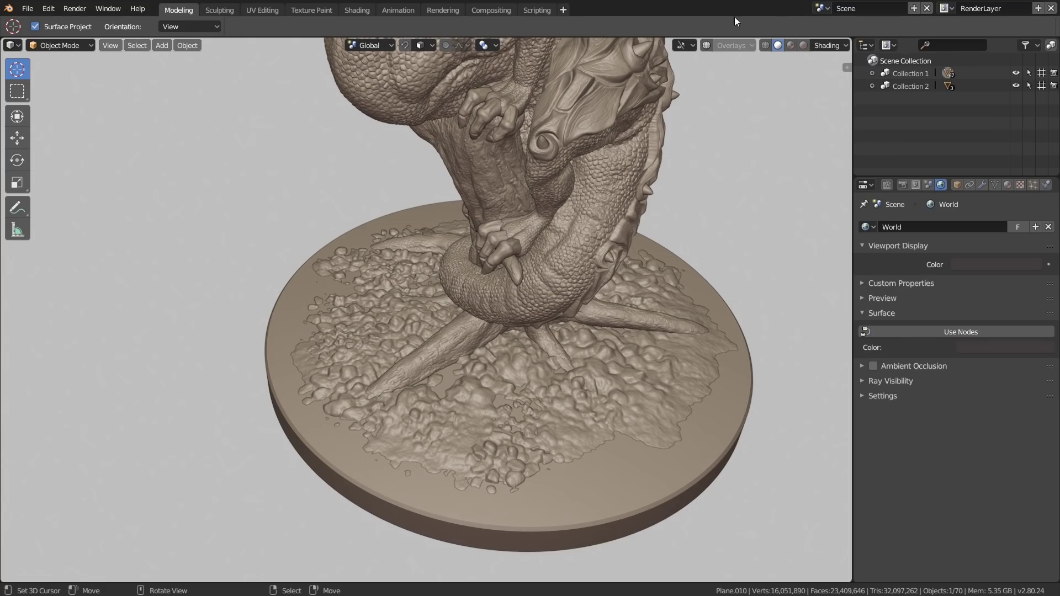
pyautogui.click(831, 45)
pyautogui.click(766, 301)
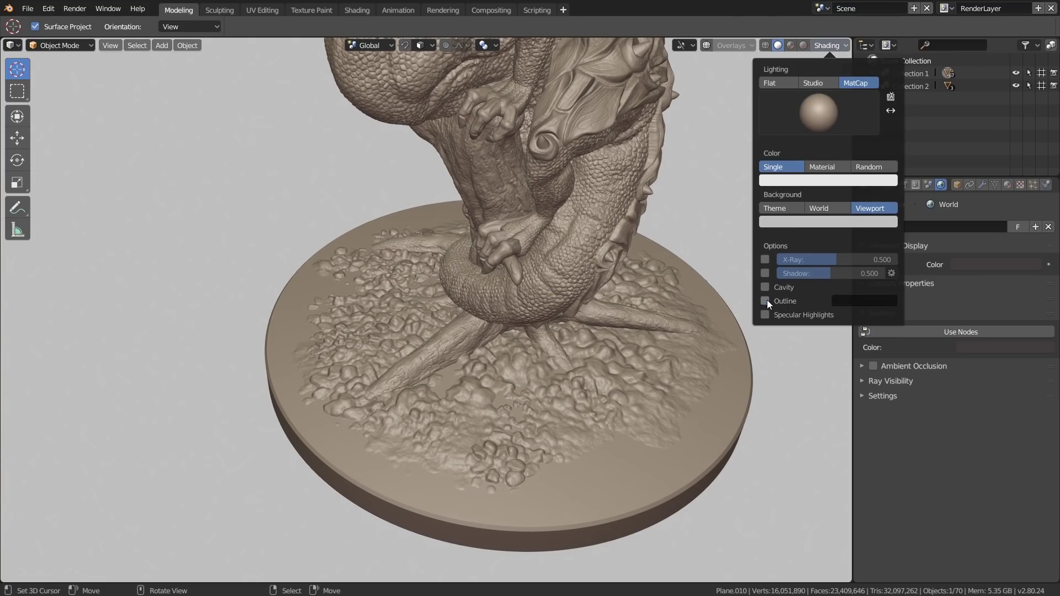
pyautogui.doubleClick(767, 300)
pyautogui.click(767, 300)
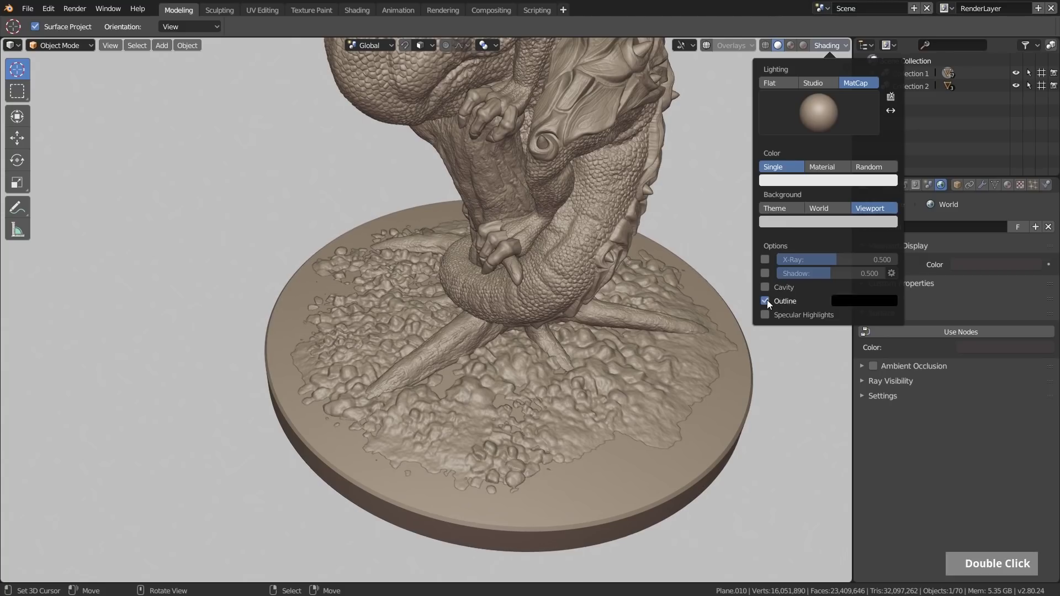
# Turn off the Outline option and enable Cavity in the viewport shading
pyautogui.moveTo(486, 175)
pyautogui.keyDown('shift'); pyautogui.mouseDown(button='middle')
pyautogui.moveTo(508, 247)
pyautogui.moveTo(510, 342)
pyautogui.mouseUp(button='middle'); pyautogui.keyUp('shift')
pyautogui.moveTo(506, 276)
pyautogui.mouseDown(button='middle')
pyautogui.moveTo(472, 223)
pyautogui.moveTo(569, 207)
pyautogui.mouseUp(button='middle')
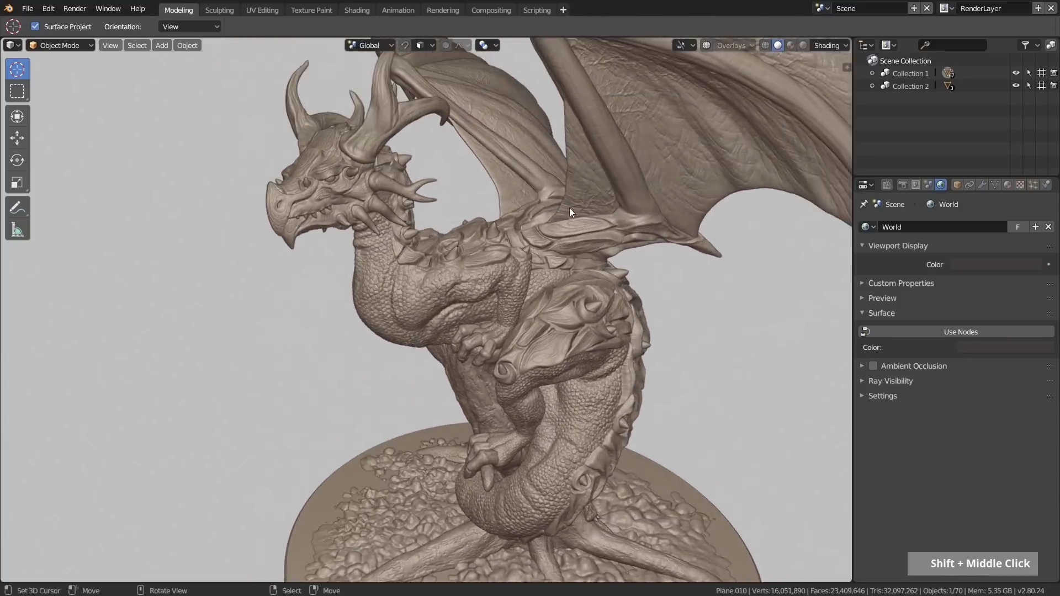
pyautogui.scroll(-3, 518, 234)
pyautogui.moveTo(518, 234)
pyautogui.mouseDown(button='middle')
pyautogui.moveTo(555, 243)
pyautogui.moveTo(536, 238)
pyautogui.mouseUp(button='middle')
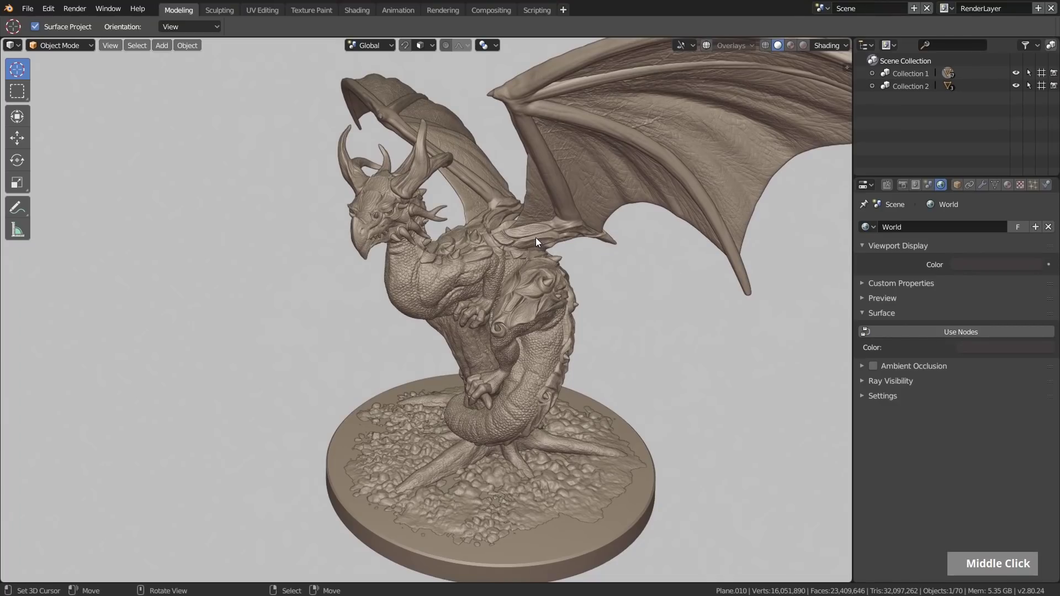
pyautogui.click(827, 45)
pyautogui.click(766, 302)
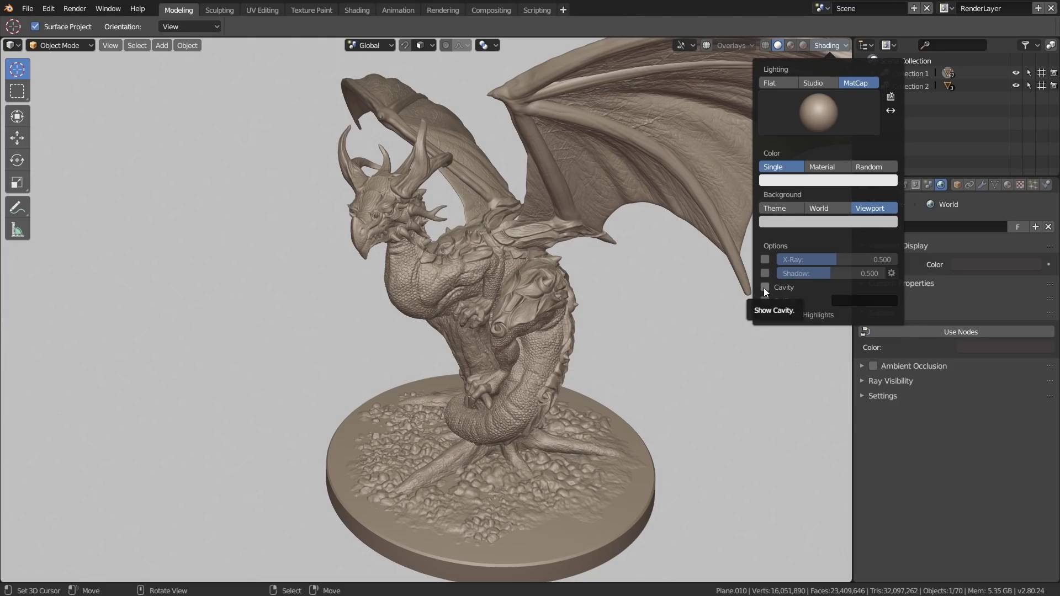
pyautogui.click(765, 288)
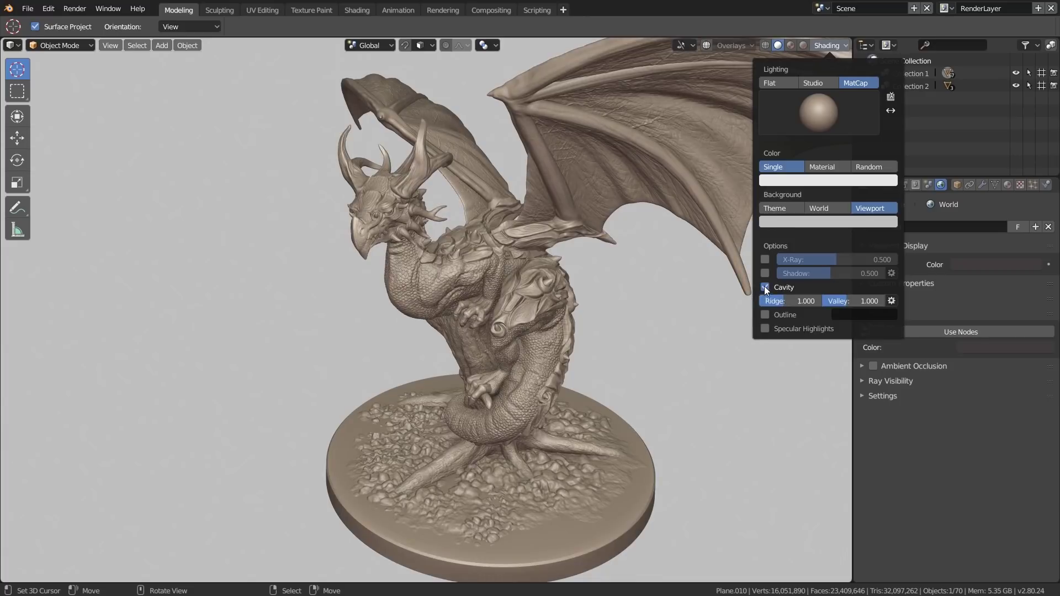
# Raise the cavity Ridge to 1.604 and Valley to 1.894, and check the effect on the dragon's scales
pyautogui.scroll(5, 414, 285)
pyautogui.scroll(3, 466, 293)
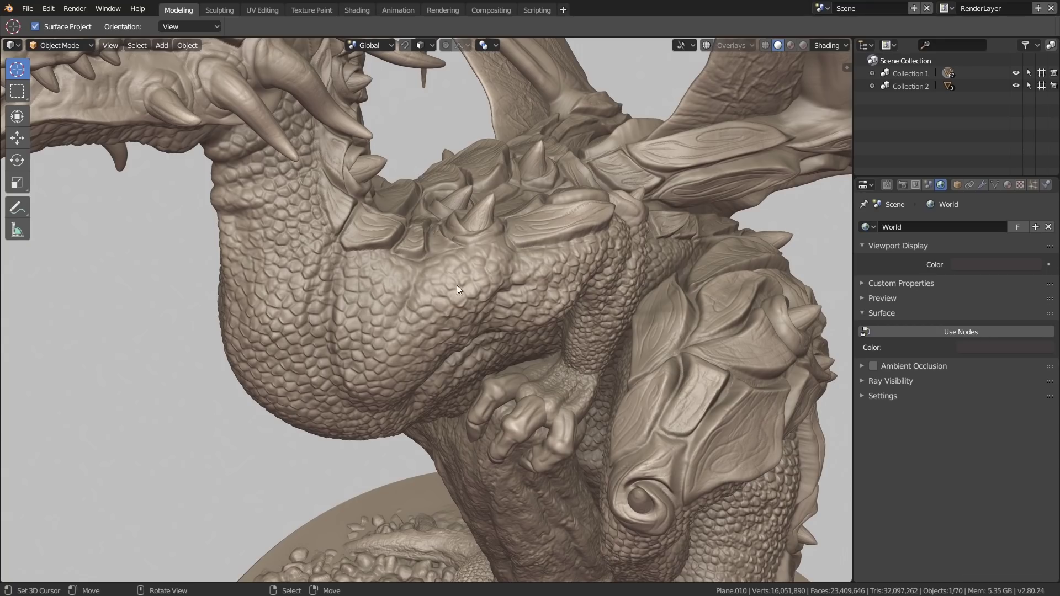
pyautogui.keyDown('shift'); pyautogui.moveTo(537, 359); pyautogui.dragTo(558, 293, button='middle'); pyautogui.keyUp('shift')
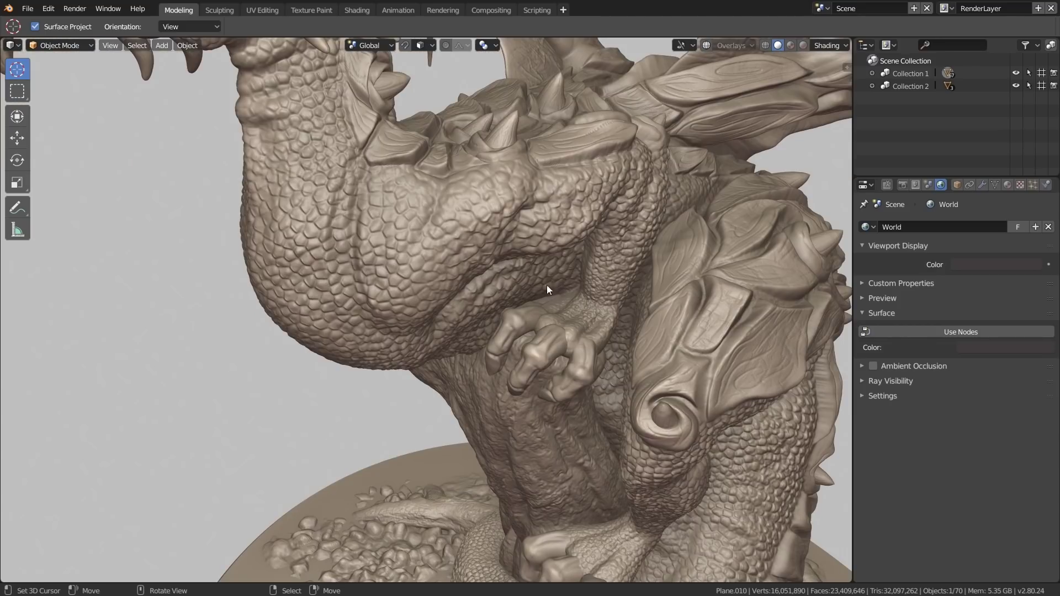
pyautogui.click(839, 44)
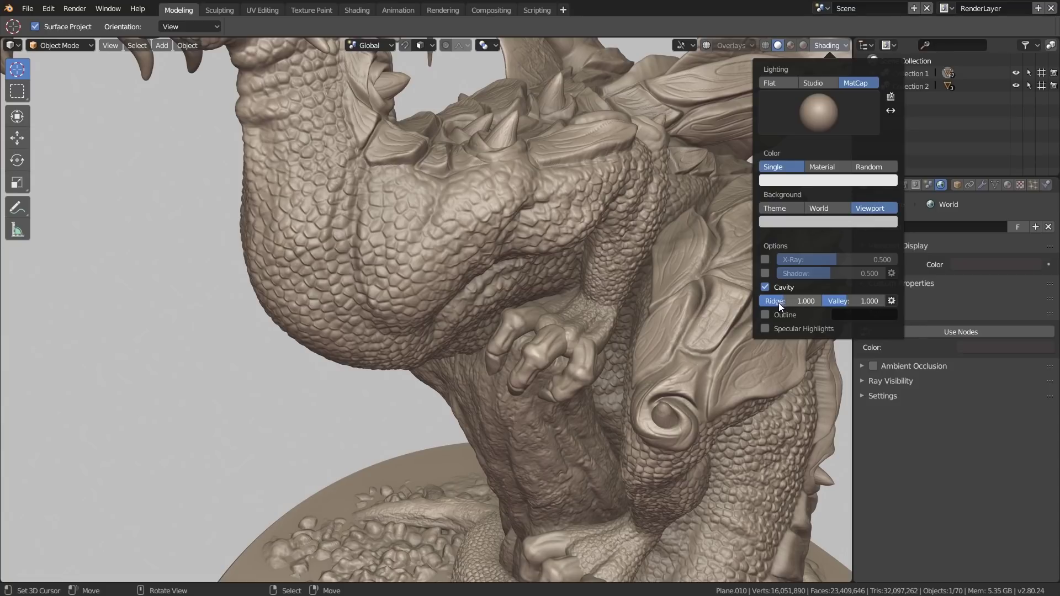
pyautogui.moveTo(779, 303)
pyautogui.mouseDown()
pyautogui.moveTo(815, 302)
pyautogui.moveTo(763, 303)
pyautogui.moveTo(869, 303)
pyautogui.moveTo(829, 302)
pyautogui.moveTo(858, 303)
pyautogui.mouseUp()
pyautogui.keyDown('shift'); pyautogui.moveTo(536, 205); pyautogui.dragTo(516, 237, button='middle'); pyautogui.keyUp('shift')
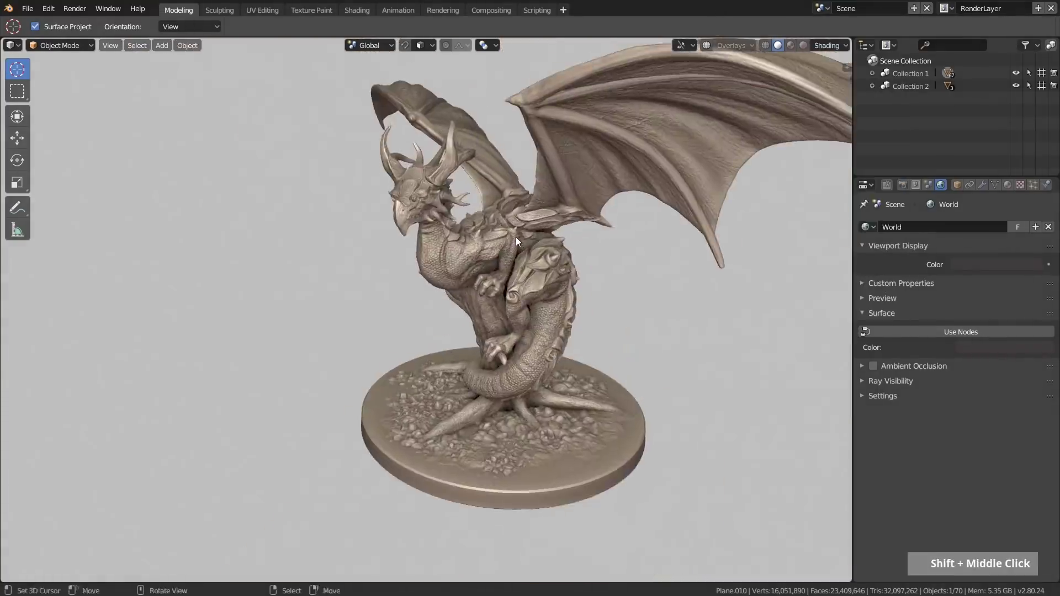
pyautogui.scroll(2, 516, 237)
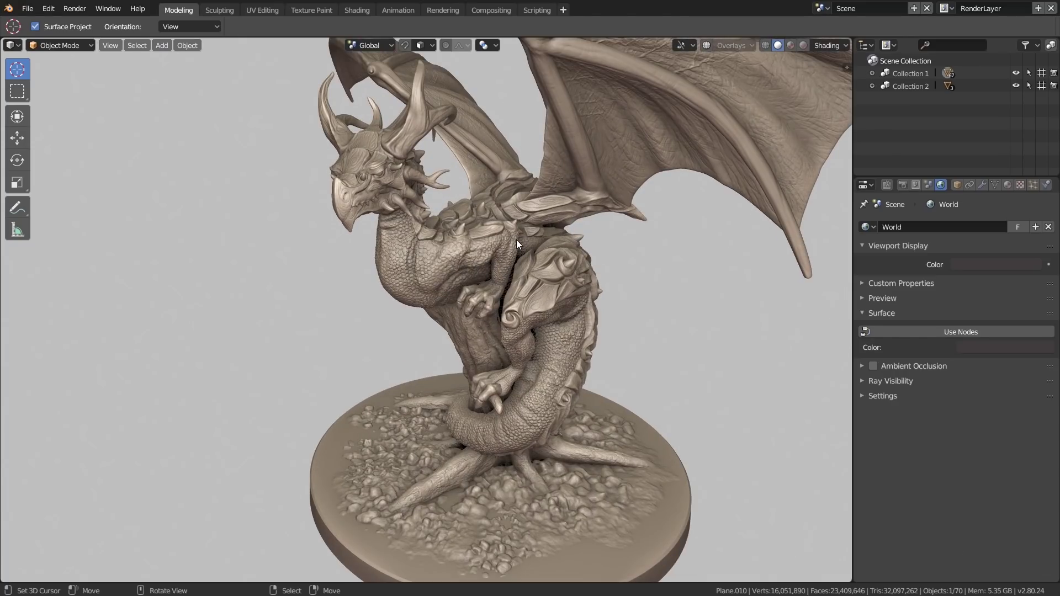
pyautogui.scroll(4, 428, 269)
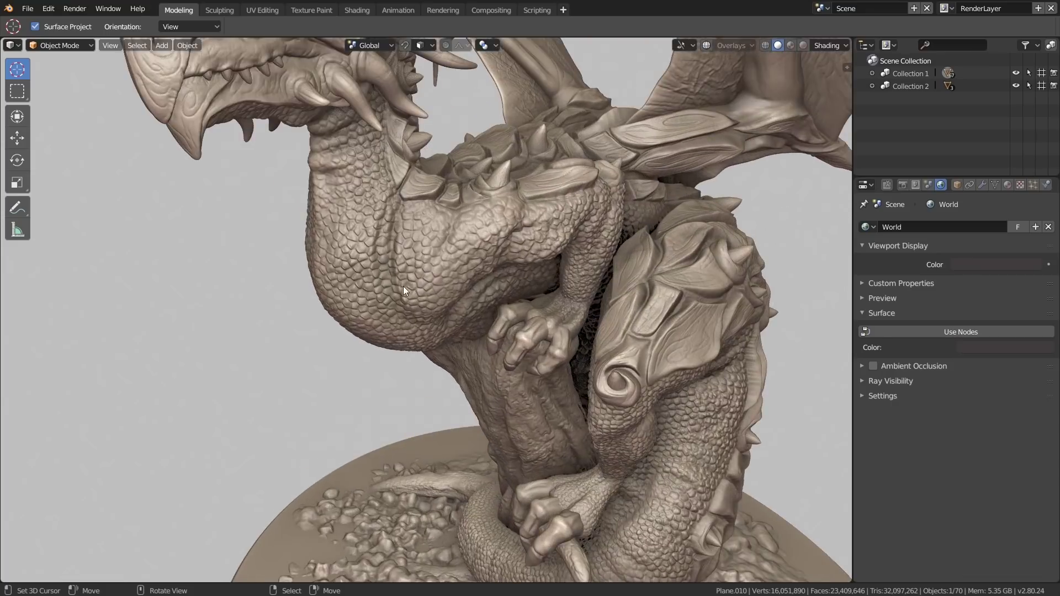
pyautogui.scroll(2, 387, 240)
pyautogui.scroll(-1, 405, 261)
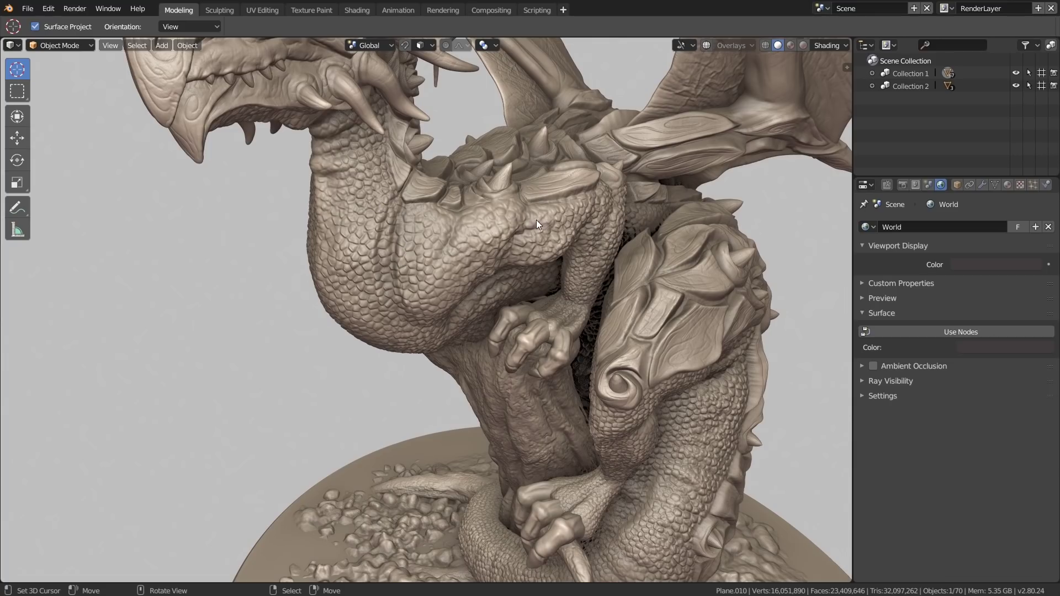
# Set the cavity Distance to 0.075 in the advanced cavity settings
pyautogui.click(829, 45)
pyautogui.click(892, 300)
pyautogui.doubleClick(891, 300)
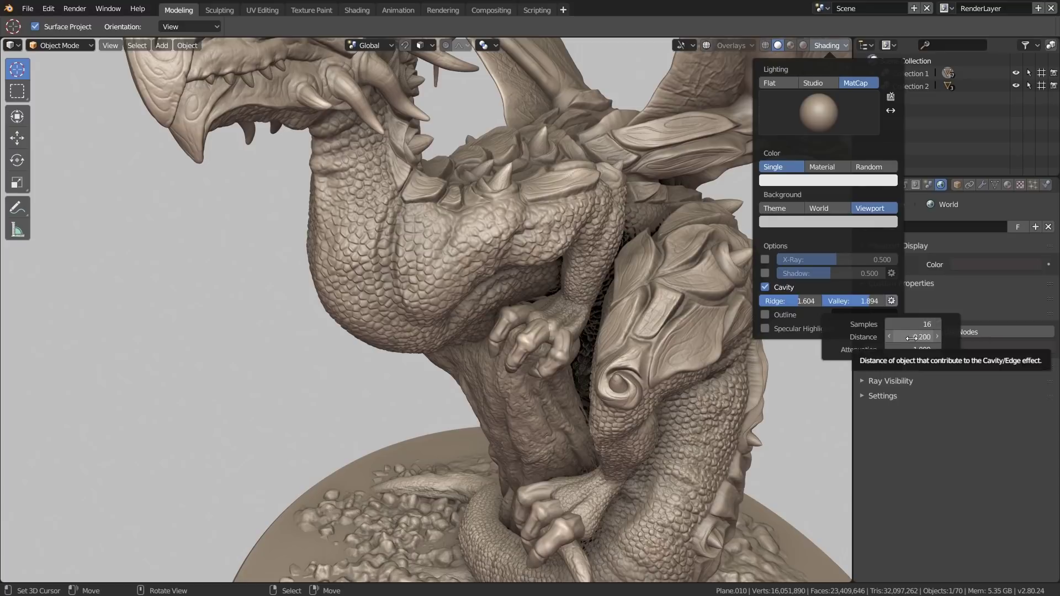
pyautogui.moveTo(912, 338)
pyautogui.mouseDown()
pyautogui.moveTo(847, 337)
pyautogui.moveTo(858, 338)
pyautogui.mouseUp()
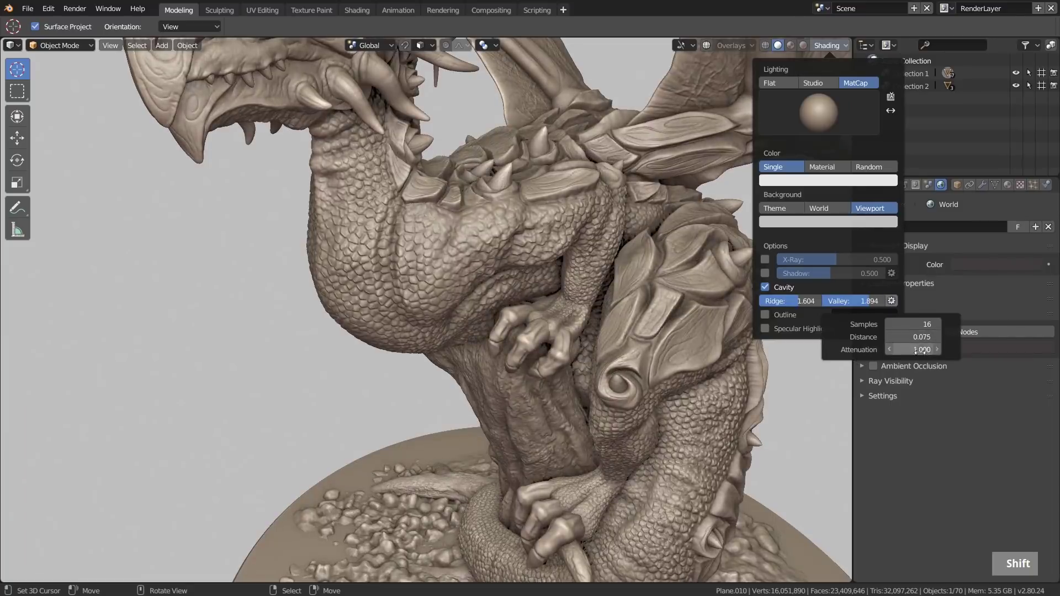
# Set the cavity Distance to 0.045 and raise the Valley to 2.500 while viewing the dragon's scales up close
pyautogui.moveTo(558, 166)
pyautogui.mouseDown(button='middle')
pyautogui.moveTo(529, 118)
pyautogui.moveTo(660, 236)
pyautogui.moveTo(468, 248)
pyautogui.mouseUp(button='middle')
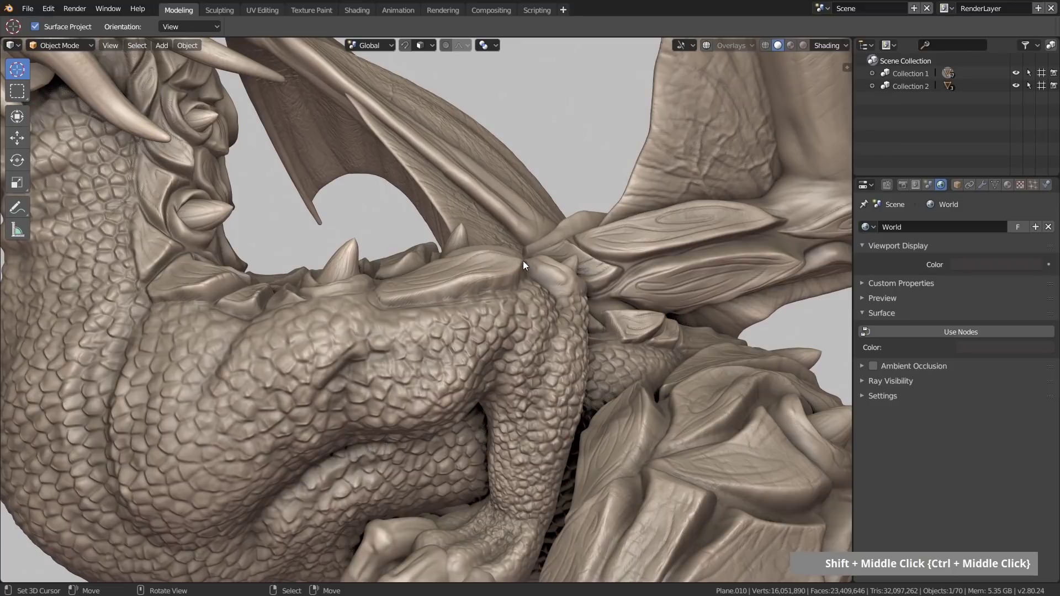
pyautogui.moveTo(515, 256); pyautogui.dragTo(453, 248, button='middle')
pyautogui.click(830, 45)
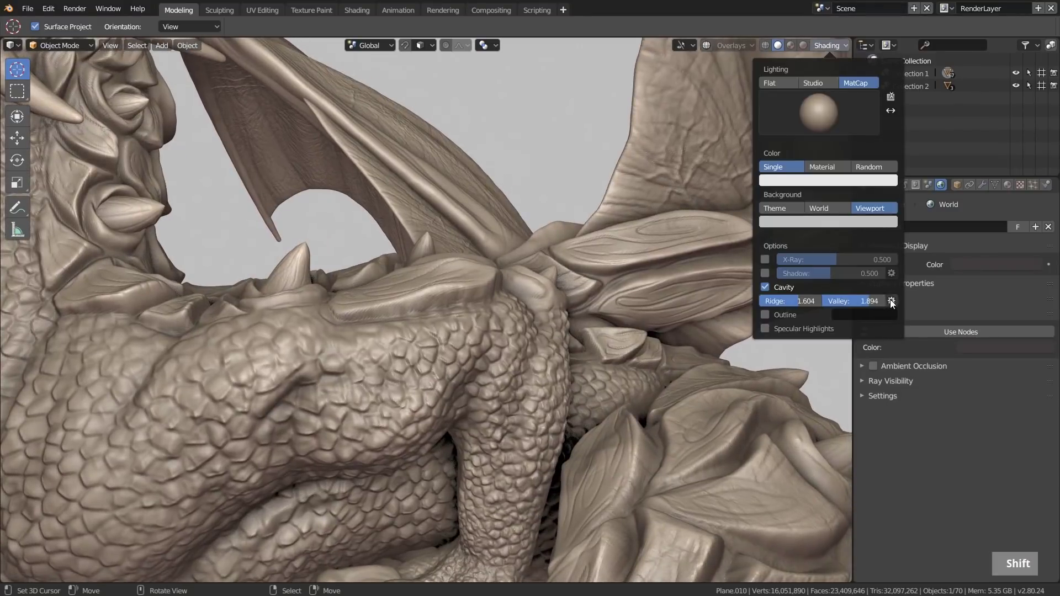
pyautogui.click(892, 302)
pyautogui.keyDown('shift'); pyautogui.moveTo(912, 336); pyautogui.dragTo(925, 337); pyautogui.keyUp('shift')
pyautogui.moveTo(834, 304); pyautogui.dragTo(852, 303)
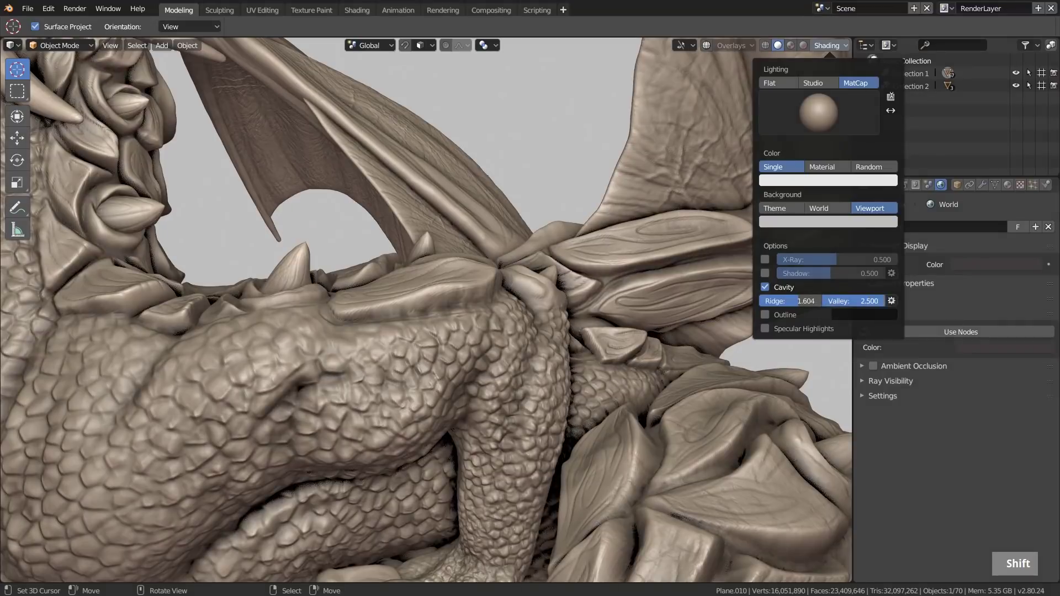
# Adjust the cavity Attenuation in the advanced cavity settings and check its effect on the dragon's body
pyautogui.moveTo(482, 275)
pyautogui.keyDown('shift'); pyautogui.mouseDown(button='middle')
pyautogui.moveTo(478, 294)
pyautogui.moveTo(481, 260)
pyautogui.moveTo(494, 266)
pyautogui.moveTo(488, 250)
pyautogui.moveTo(480, 319)
pyautogui.moveTo(470, 231)
pyautogui.mouseUp(button='middle'); pyautogui.keyUp('shift')
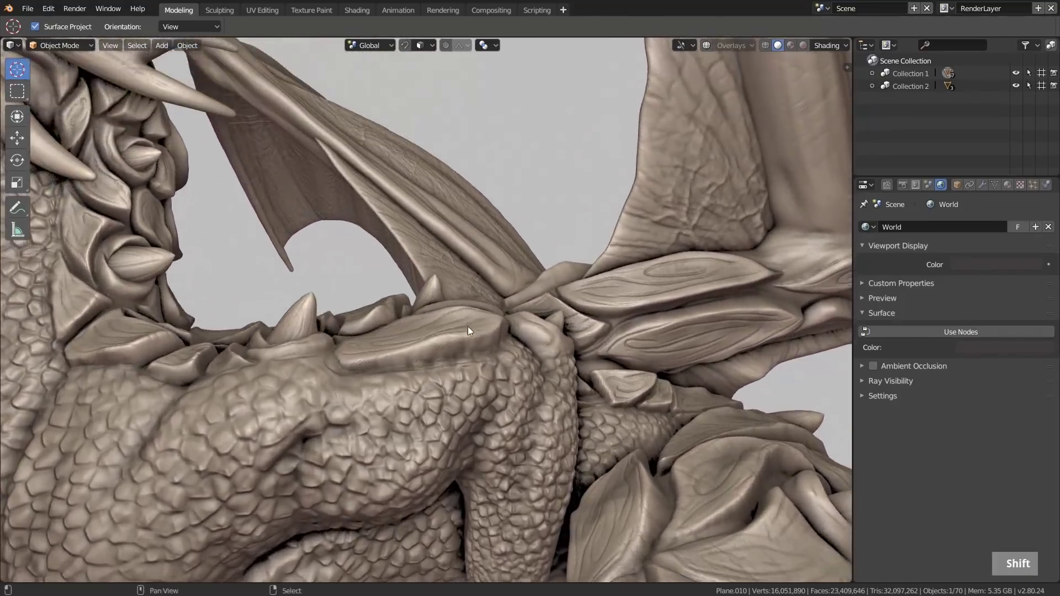
pyautogui.keyDown('shift'); pyautogui.moveTo(469, 327); pyautogui.dragTo(465, 288, button='middle'); pyautogui.keyUp('shift')
pyautogui.click(827, 45)
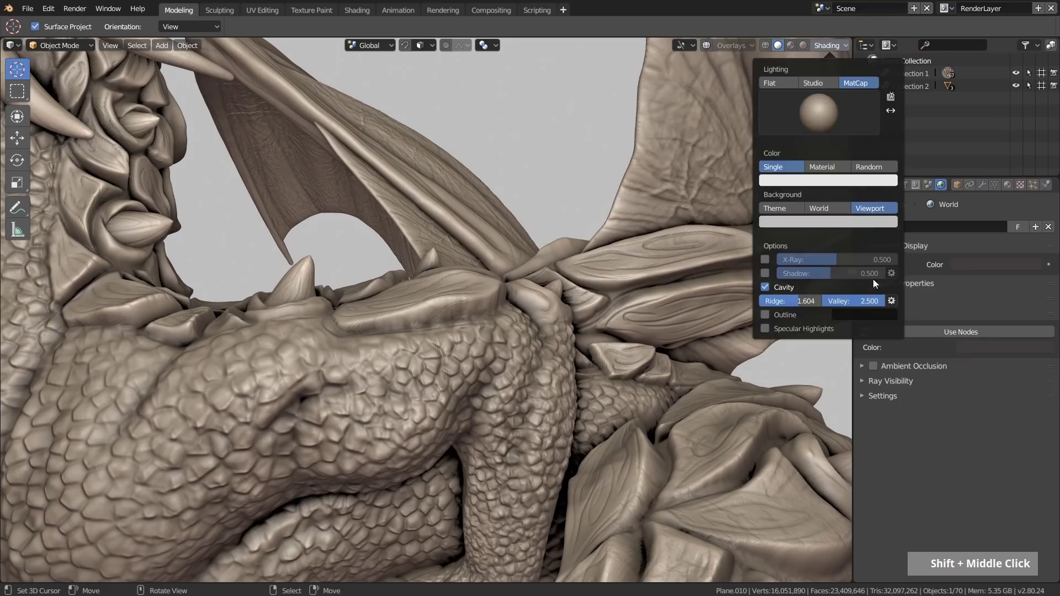
pyautogui.click(893, 302)
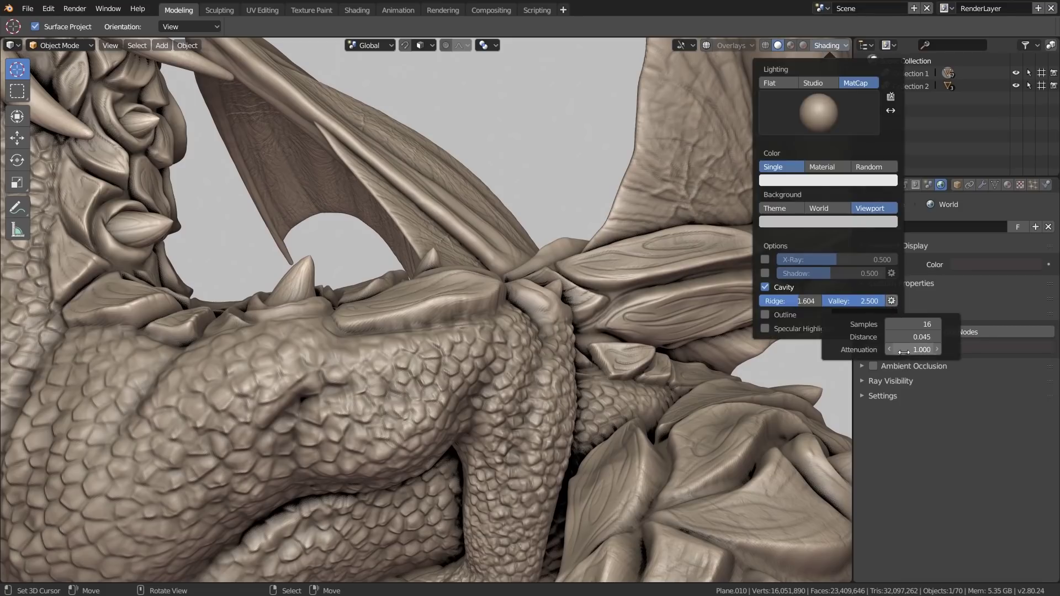
pyautogui.moveTo(914, 350)
pyautogui.mouseDown()
pyautogui.moveTo(956, 350)
pyautogui.moveTo(903, 349)
pyautogui.mouseUp()
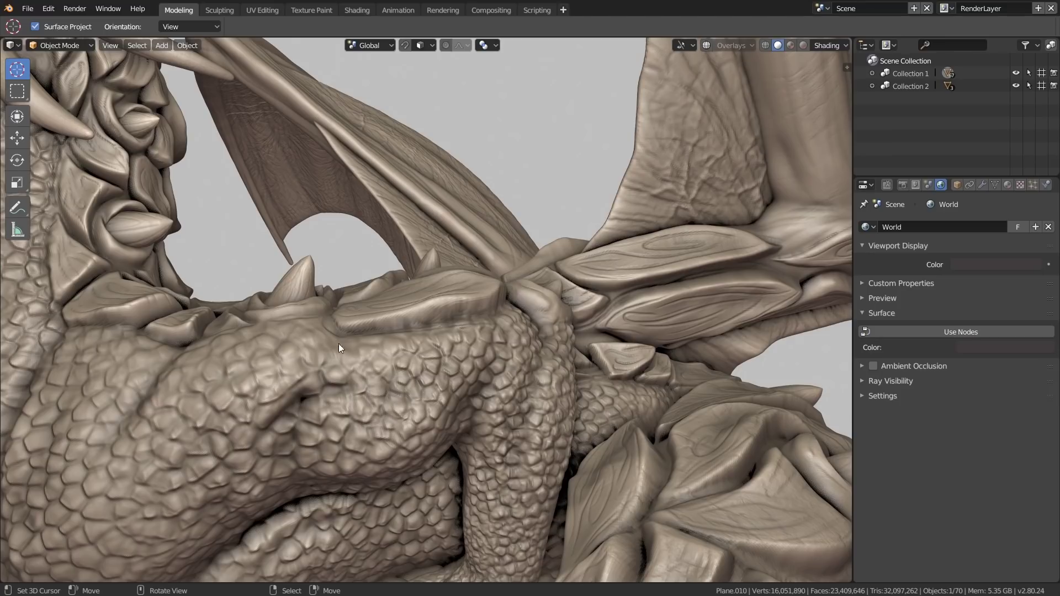
pyautogui.keyDown('shift'); pyautogui.moveTo(465, 254); pyautogui.dragTo(468, 298, button='middle'); pyautogui.keyUp('shift')
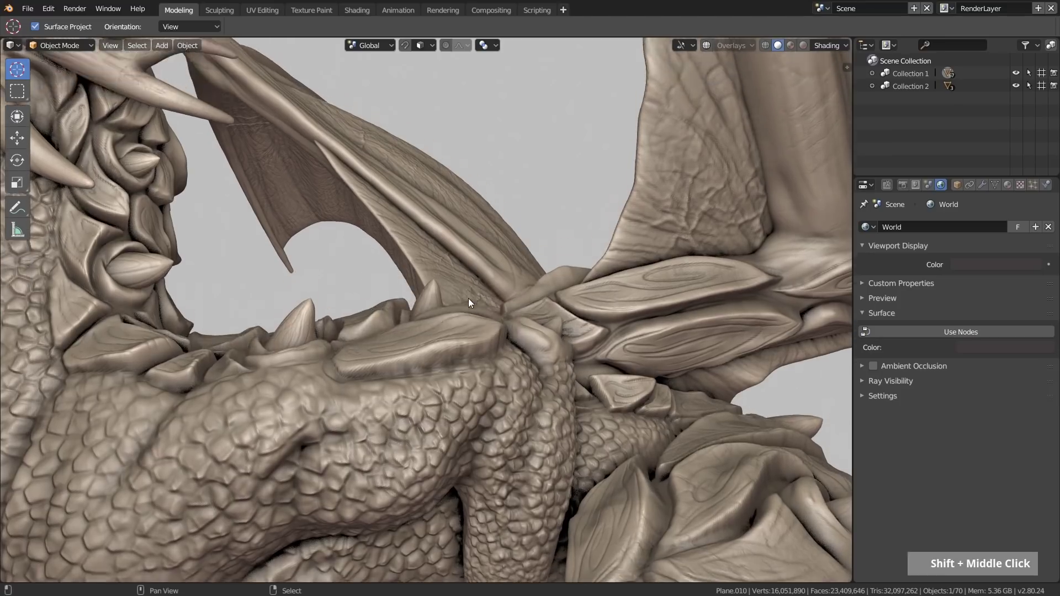
pyautogui.scroll(-4, 460, 293)
pyautogui.moveTo(456, 257); pyautogui.dragTo(459, 279, button='middle')
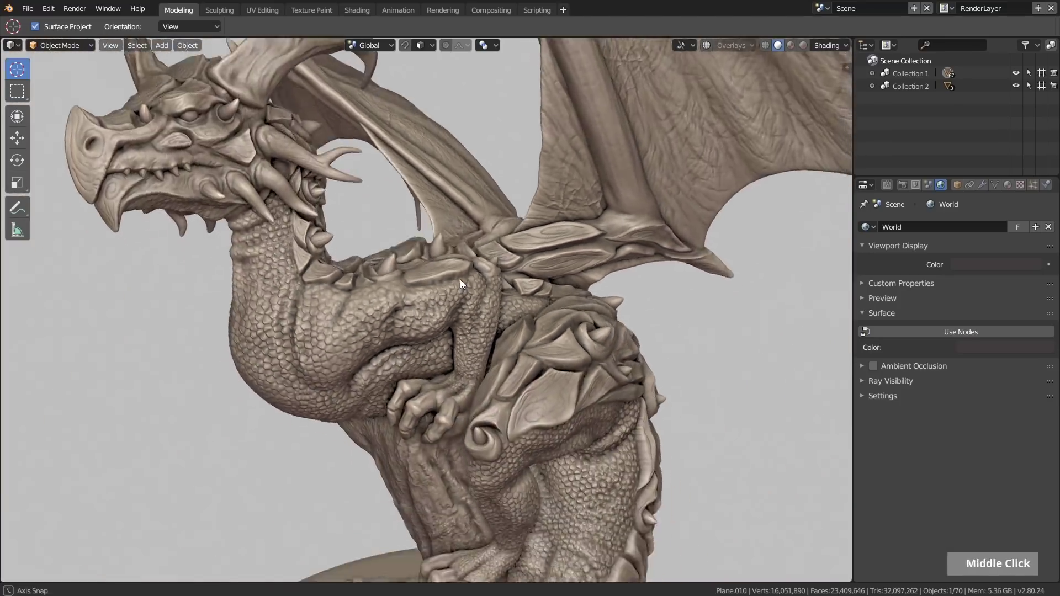
pyautogui.scroll(-5, 460, 279)
# Switch the viewport matcap to the dark red clay one
pyautogui.click(816, 111)
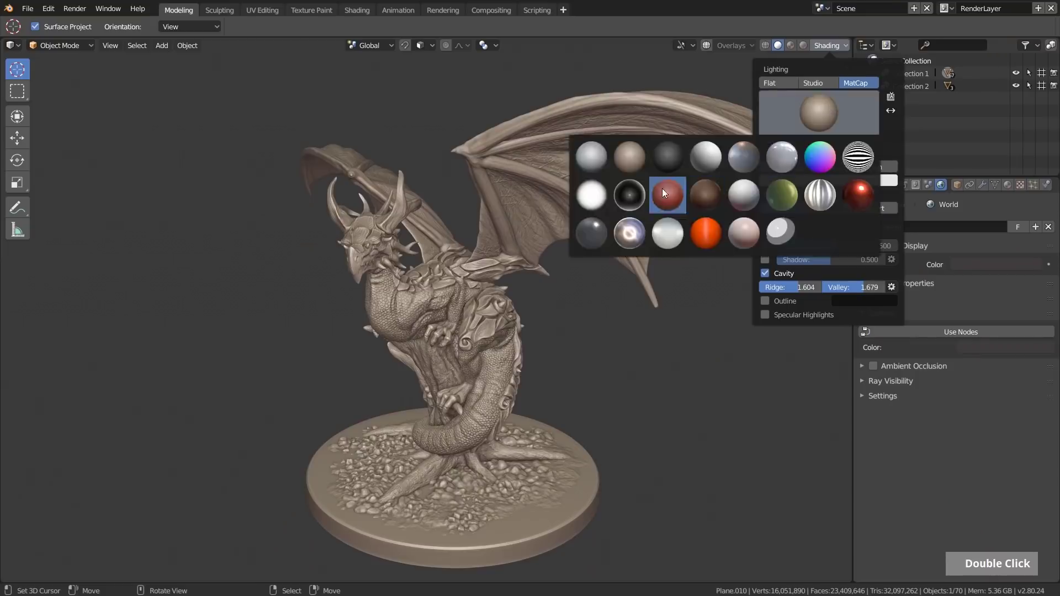
pyautogui.doubleClick(664, 192)
pyautogui.moveTo(478, 266)
pyautogui.keyDown('ctrl'); pyautogui.mouseDown(button='middle')
pyautogui.moveTo(498, 186)
pyautogui.moveTo(439, 180)
pyautogui.moveTo(425, 244)
pyautogui.mouseUp(button='middle'); pyautogui.keyUp('ctrl')
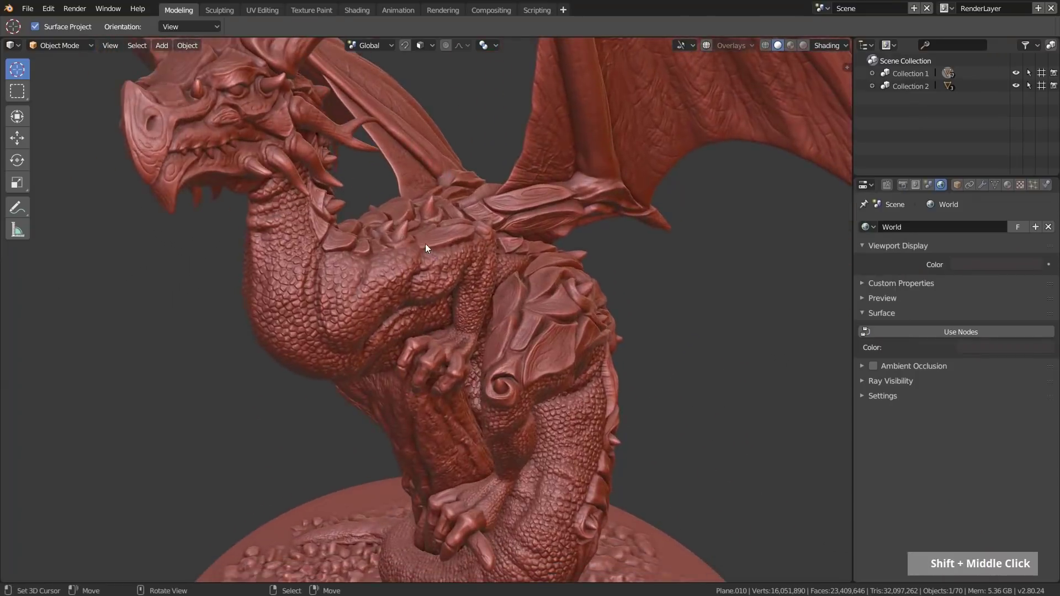
# Examine the dragon with the red matcap from several sides and distances
pyautogui.scroll(-6, 551, 218)
pyautogui.keyDown('shift'); pyautogui.moveTo(551, 218); pyautogui.dragTo(597, 208, button='middle'); pyautogui.keyUp('shift')
pyautogui.keyDown('shift'); pyautogui.moveTo(597, 207); pyautogui.dragTo(540, 206, button='middle'); pyautogui.keyUp('shift')
pyautogui.moveTo(540, 207); pyautogui.dragTo(469, 210, button='middle')
pyautogui.keyDown('shift'); pyautogui.moveTo(580, 212); pyautogui.dragTo(486, 211, button='middle'); pyautogui.keyUp('shift')
pyautogui.scroll(3, 600, 298)
pyautogui.moveTo(600, 298); pyautogui.dragTo(613, 253, button='middle')
pyautogui.scroll(2, 489, 242)
pyautogui.moveTo(489, 244); pyautogui.dragTo(522, 249, button='middle')
# Enable the Outline and Shadow options in the viewport shading and inspect the dragon and its base from different angles
pyautogui.click(843, 45)
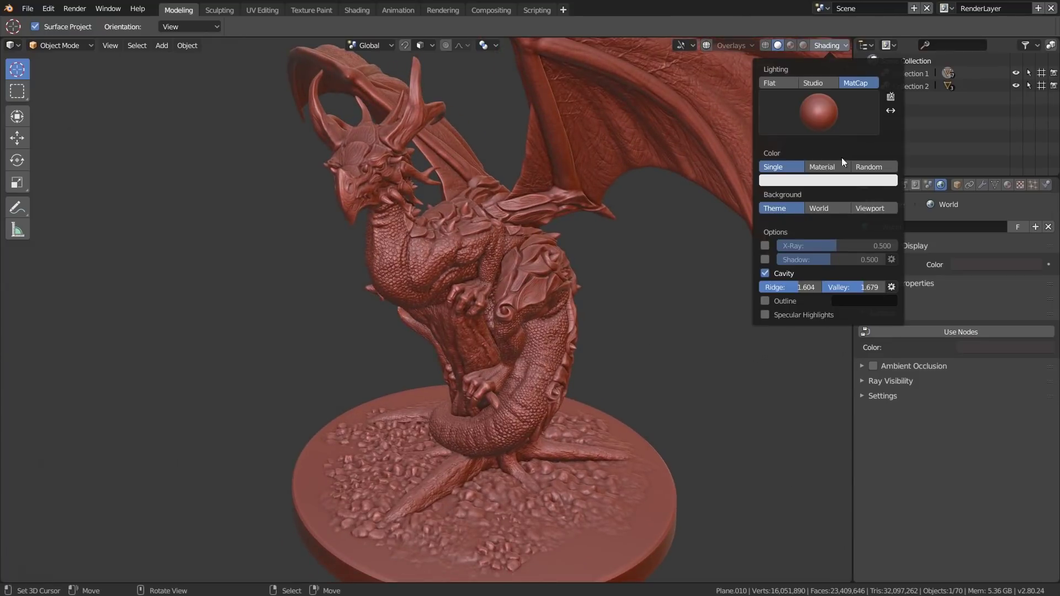
pyautogui.click(765, 300)
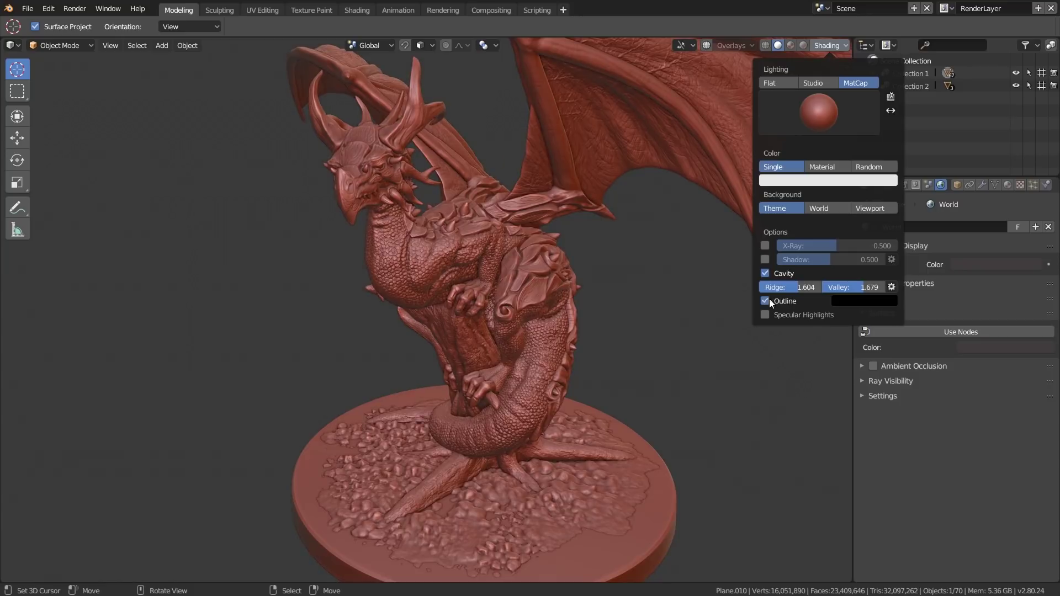
pyautogui.click(764, 260)
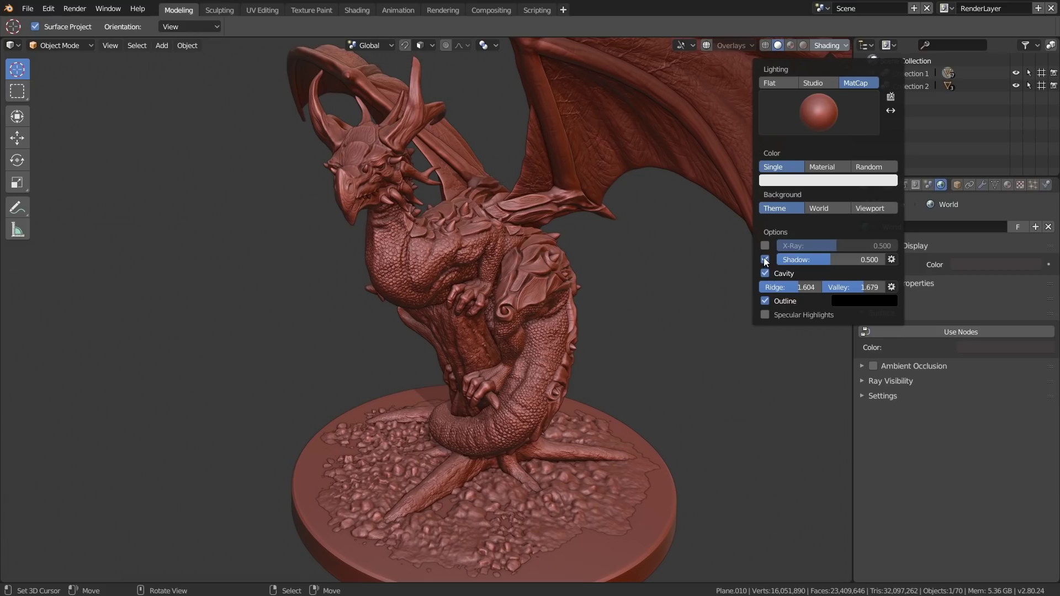
pyautogui.moveTo(345, 422)
pyautogui.mouseDown(button='middle')
pyautogui.moveTo(445, 390)
pyautogui.moveTo(508, 394)
pyautogui.moveTo(504, 419)
pyautogui.moveTo(473, 350)
pyautogui.moveTo(502, 307)
pyautogui.moveTo(485, 373)
pyautogui.mouseUp(button='middle')
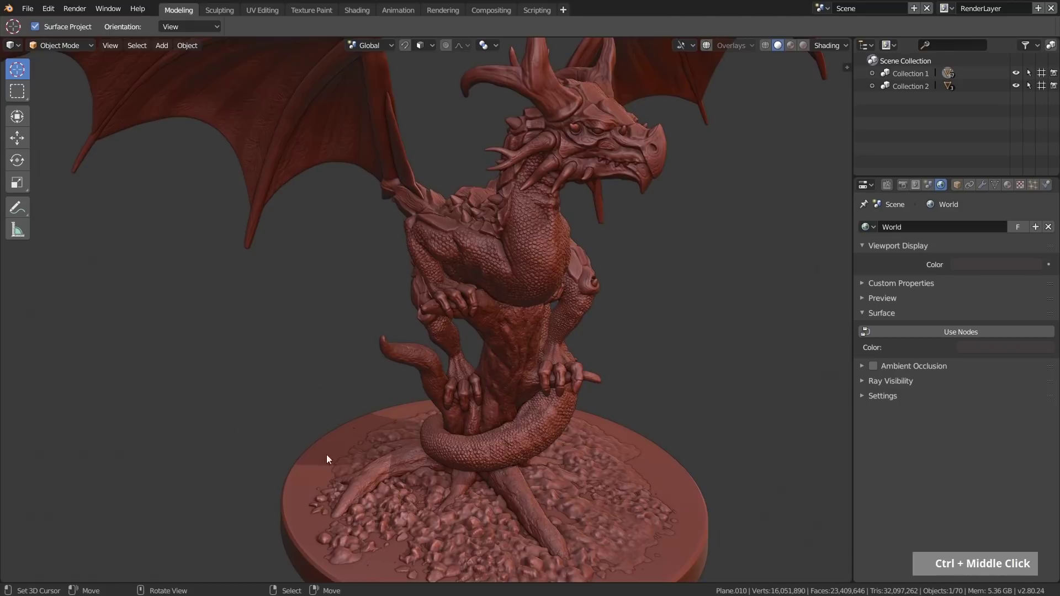
pyautogui.keyDown('shift'); pyautogui.moveTo(327, 456); pyautogui.dragTo(423, 325, button='middle'); pyautogui.keyUp('shift')
pyautogui.moveTo(343, 374); pyautogui.dragTo(431, 276, button='middle')
pyautogui.keyDown('shift'); pyautogui.moveTo(460, 218); pyautogui.dragTo(478, 264, button='middle'); pyautogui.keyUp('shift')
pyautogui.moveTo(543, 249); pyautogui.dragTo(477, 244, button='middle')
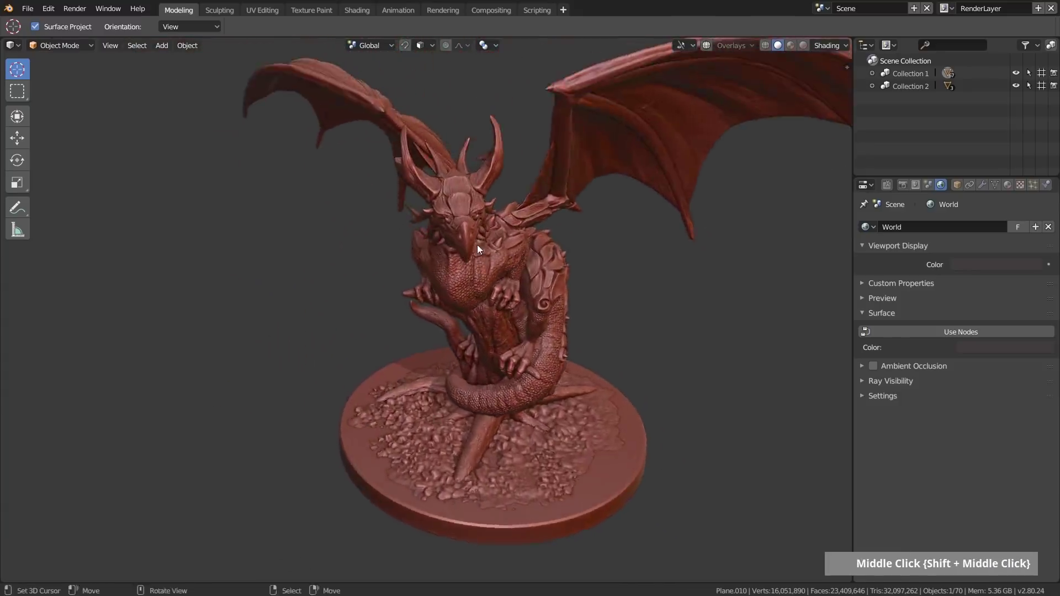
# Raise the Shadow strength to 0.929 and change the light direction in the shadow settings
pyautogui.click(827, 47)
pyautogui.moveTo(813, 259); pyautogui.dragTo(876, 263)
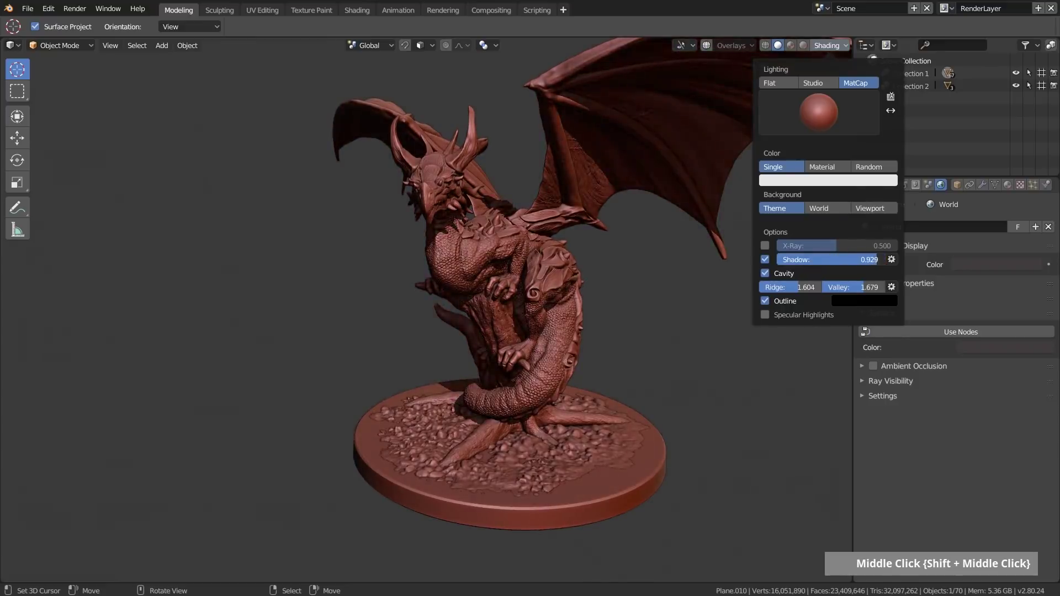
pyautogui.click(891, 259)
pyautogui.moveTo(910, 303); pyautogui.dragTo(890, 269)
pyautogui.moveTo(890, 270); pyautogui.dragTo(588, 247, button='middle')
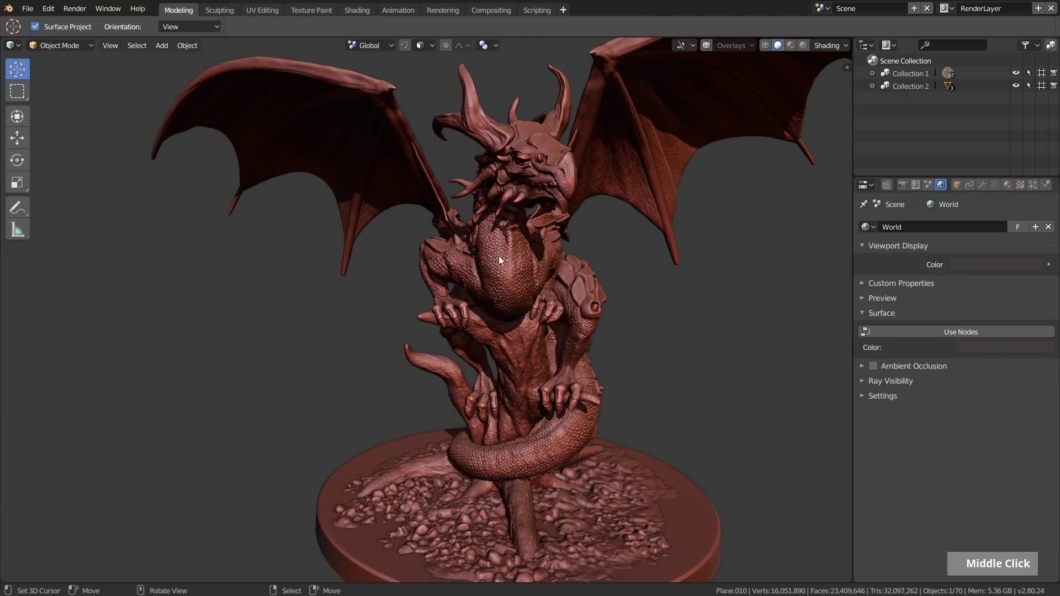
# Turn off the Shadow option and view the whole dragon statue
pyautogui.click(821, 49)
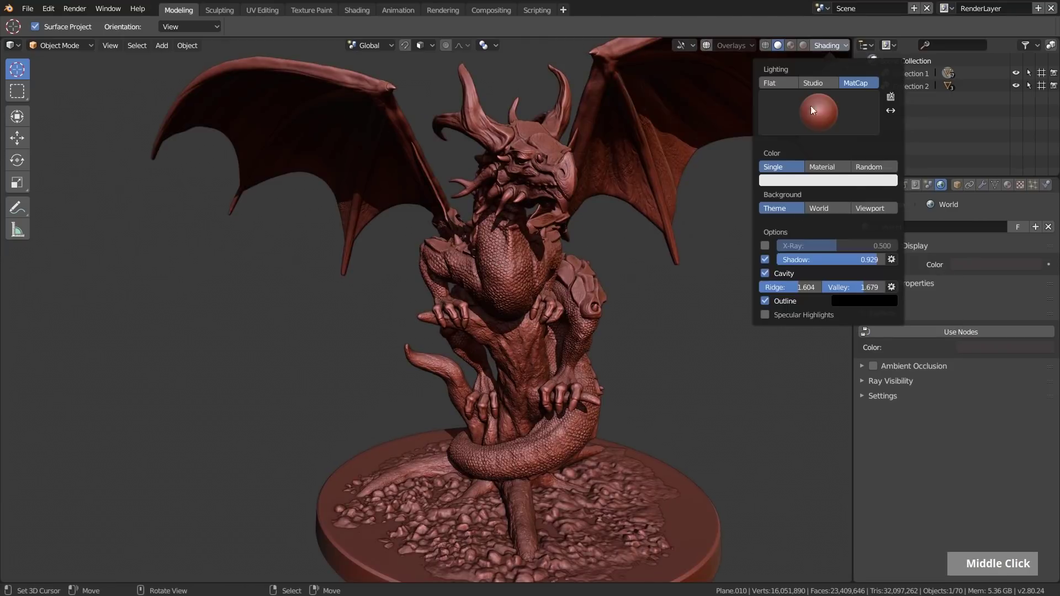
pyautogui.click(766, 260)
pyautogui.scroll(-1, 536, 224)
pyautogui.moveTo(535, 224); pyautogui.dragTo(470, 224, button='middle')
pyautogui.keyDown('shift'); pyautogui.moveTo(471, 225); pyautogui.dragTo(522, 201, button='middle'); pyautogui.keyUp('shift')
pyautogui.scroll(-1, 479, 214)
pyautogui.scroll(2, 522, 204)
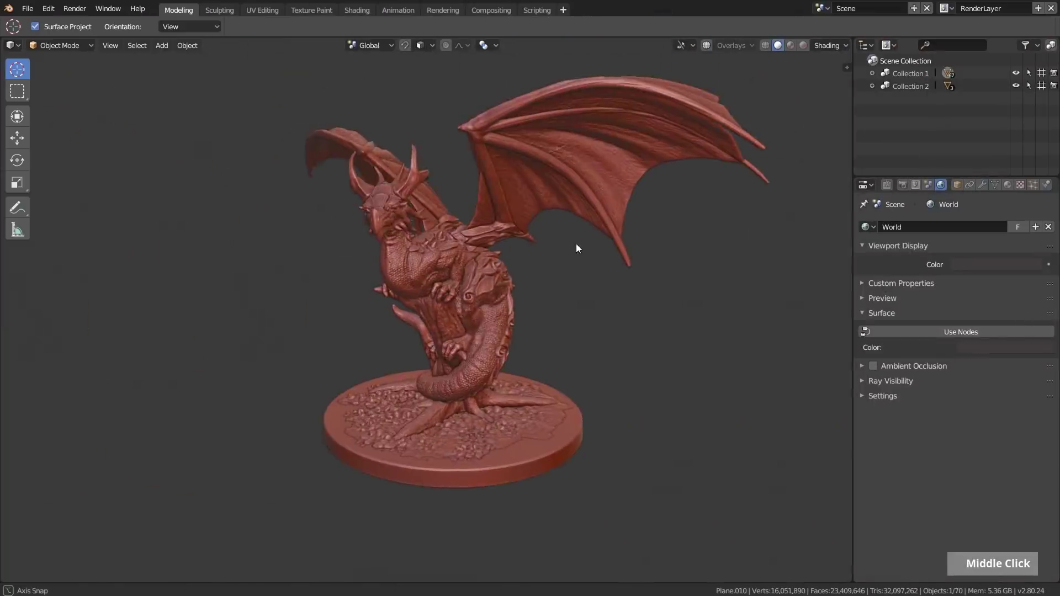
pyautogui.moveTo(573, 244); pyautogui.dragTo(599, 182, button='middle')
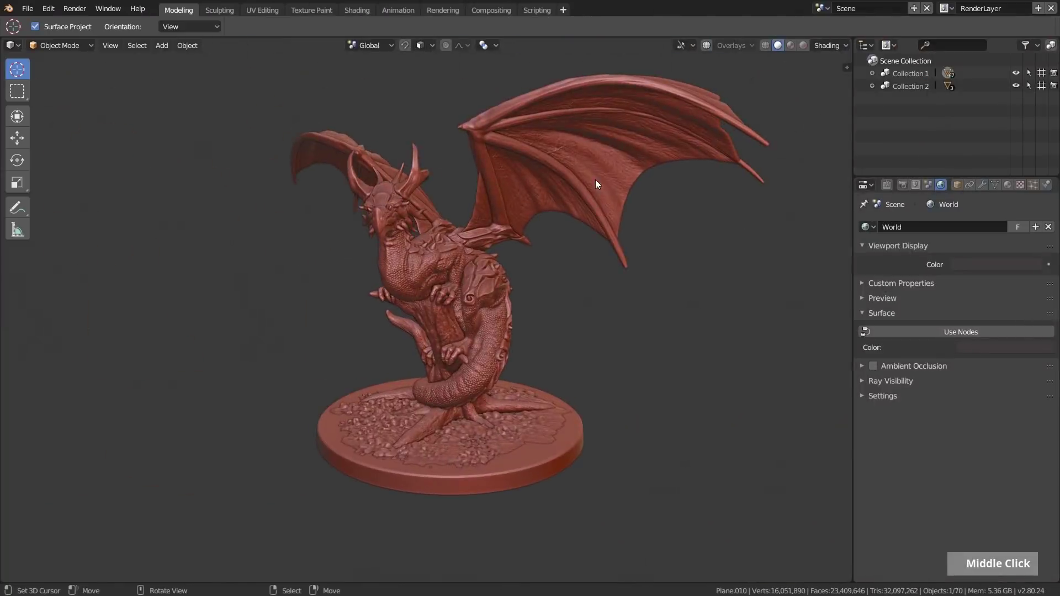
# Start a new General file and widen the properties editor
pyautogui.click(29, 9)
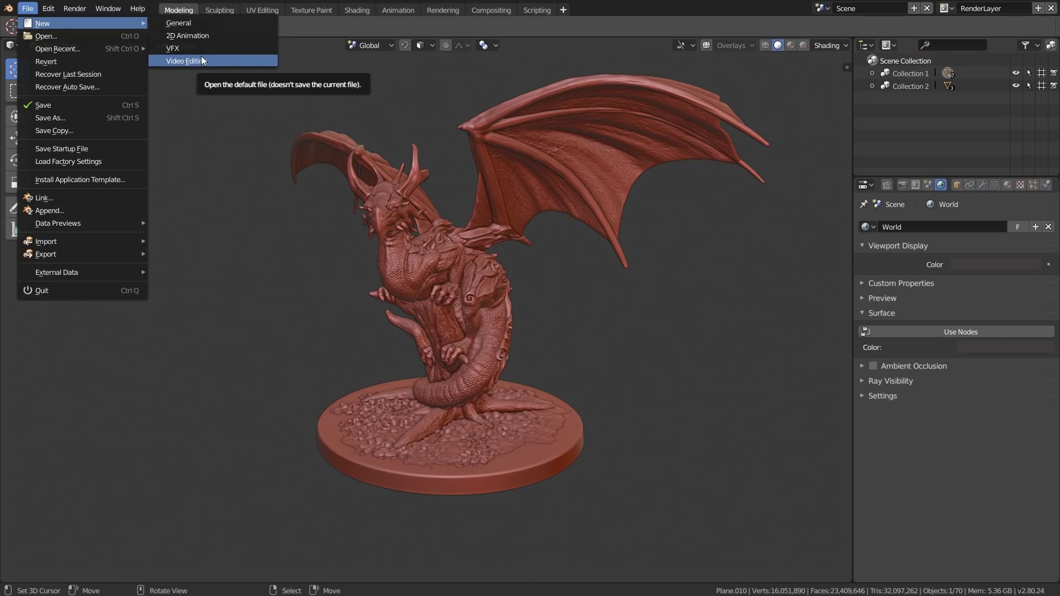
pyautogui.click(190, 24)
pyautogui.scroll(2, 470, 276)
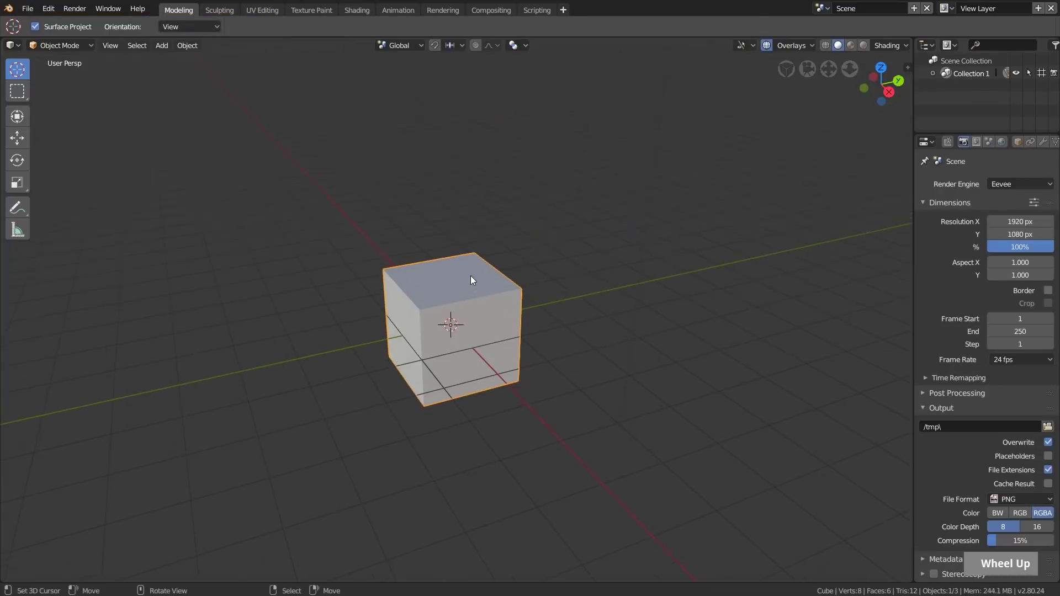
pyautogui.moveTo(914, 174); pyautogui.dragTo(827, 174)
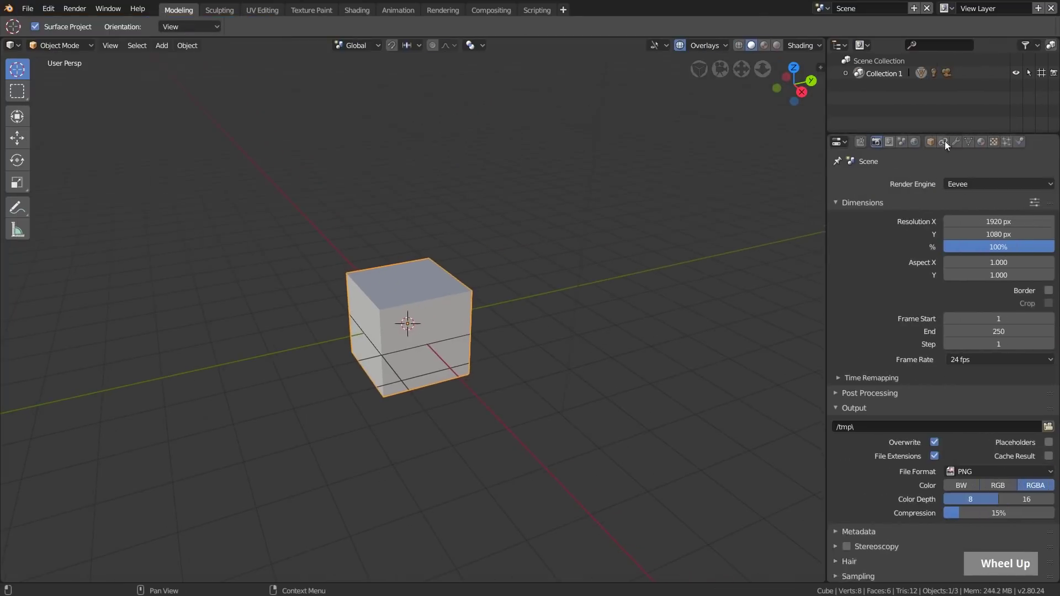
# Add a Subdivision modifier to the default cube, set its View subdivisions to 6 and apply it
pyautogui.click(956, 142)
pyautogui.click(918, 184)
pyautogui.click(820, 392)
pyautogui.doubleClick(937, 266)
pyautogui.doubleClick(936, 265)
pyautogui.click(936, 267)
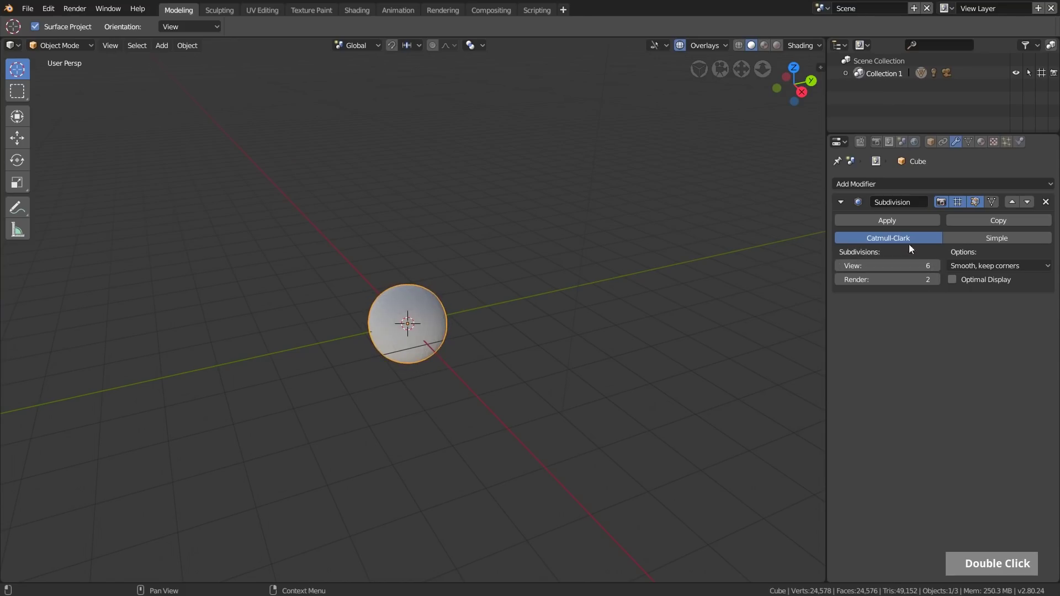
pyautogui.click(888, 220)
# Switch to the Sculpting workspace with the subdivided sphere filling more of the view
pyautogui.scroll(1, 395, 315)
pyautogui.scroll(3, 395, 310)
pyautogui.keyDown('shift'); pyautogui.moveTo(396, 310); pyautogui.dragTo(421, 315, button='middle'); pyautogui.keyUp('shift')
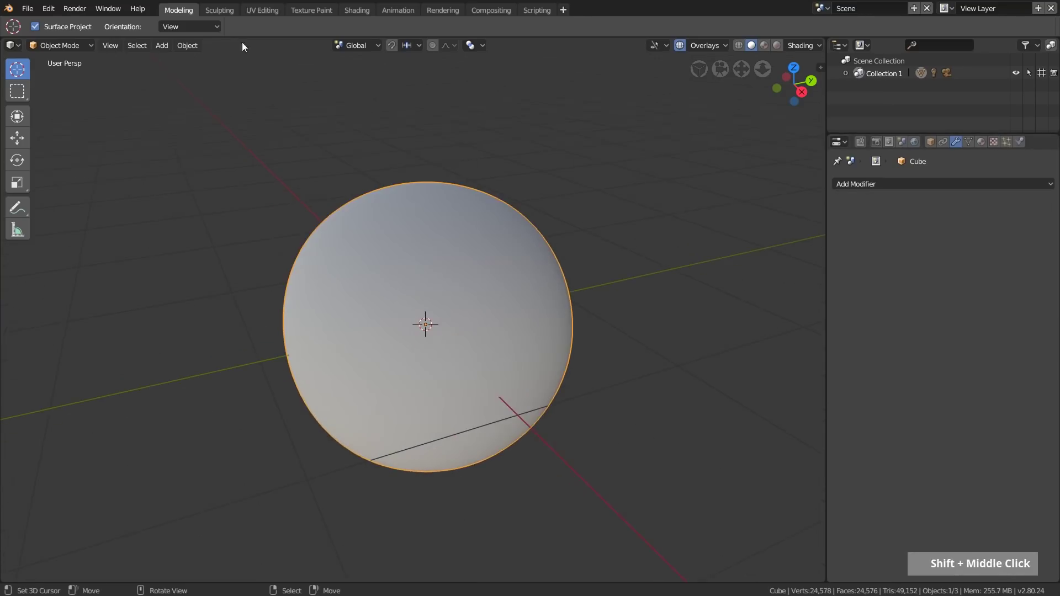
pyautogui.click(223, 11)
pyautogui.scroll(4, 534, 307)
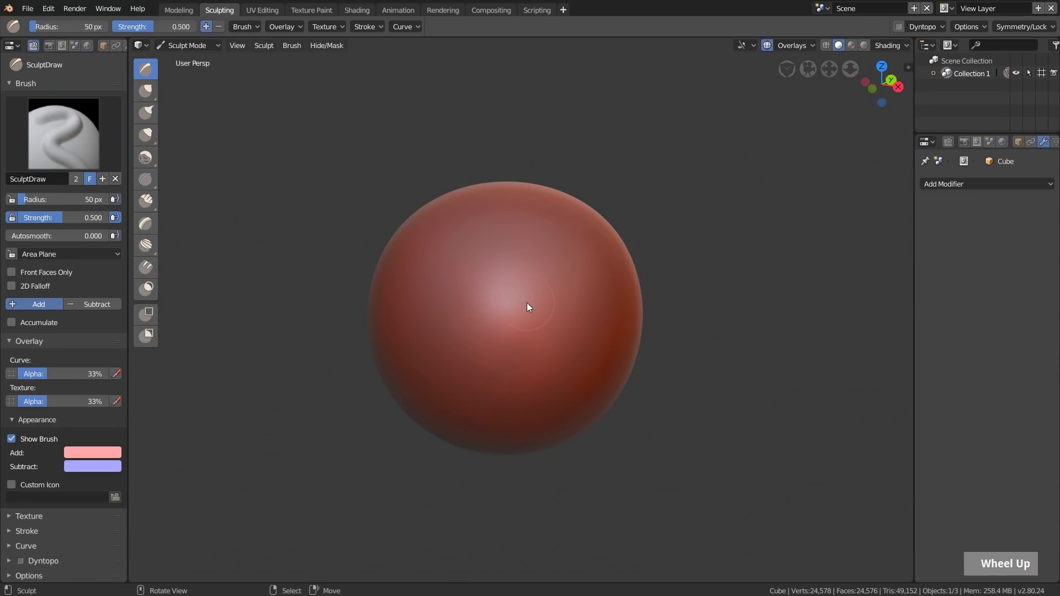
# Set the SculptDraw brush radius to 57 px and draw two raised, curved strokes on the sphere
pyautogui.press('f')
pyautogui.click(515, 266)
pyautogui.moveTo(489, 366)
pyautogui.mouseDown()
pyautogui.moveTo(480, 349)
pyautogui.moveTo(484, 298)
pyautogui.mouseUp()
pyautogui.moveTo(473, 340)
pyautogui.mouseDown()
pyautogui.moveTo(491, 228)
pyautogui.moveTo(425, 216)
pyautogui.mouseUp()
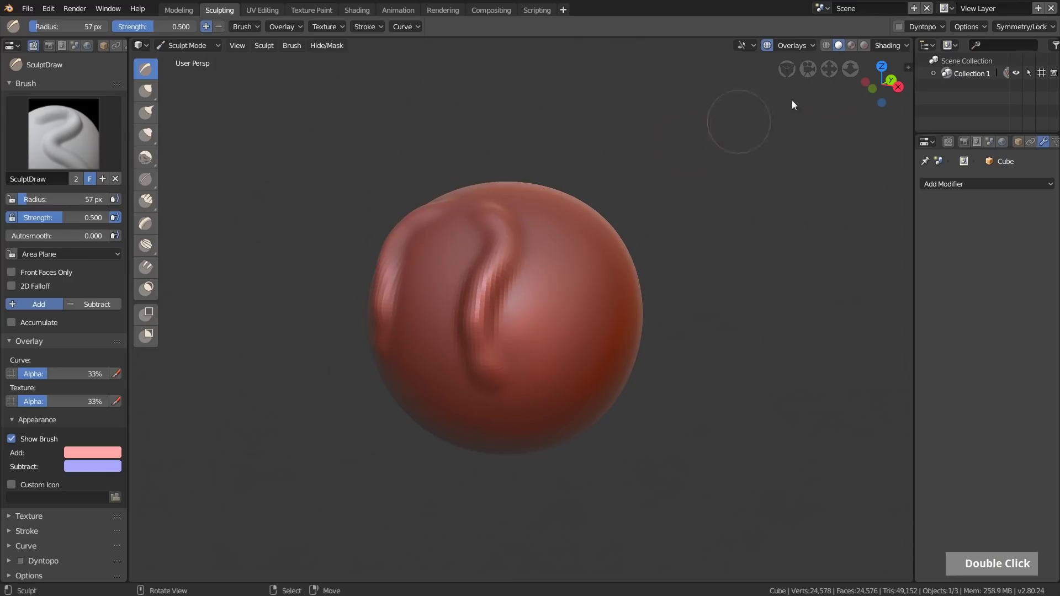
# Carve a vertical groove between the two raised strokes with the inverted SculptDraw brush
pyautogui.click(899, 45)
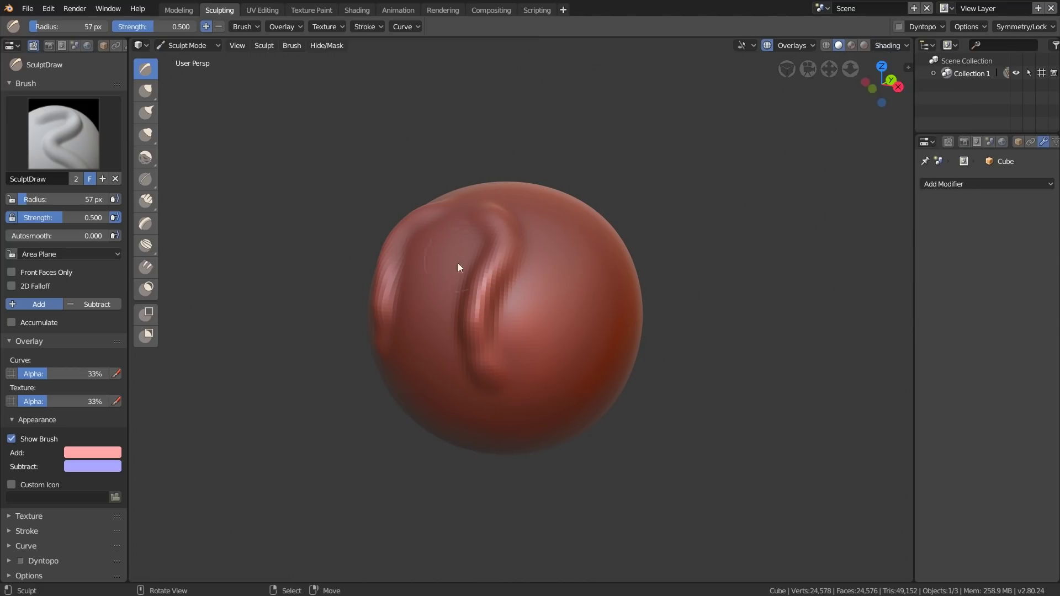
pyautogui.moveTo(458, 263); pyautogui.dragTo(473, 294, button='middle')
pyautogui.moveTo(467, 387)
pyautogui.keyDown('ctrl'); pyautogui.mouseDown()
pyautogui.moveTo(473, 273)
pyautogui.moveTo(455, 204)
pyautogui.mouseUp(); pyautogui.keyUp('ctrl')
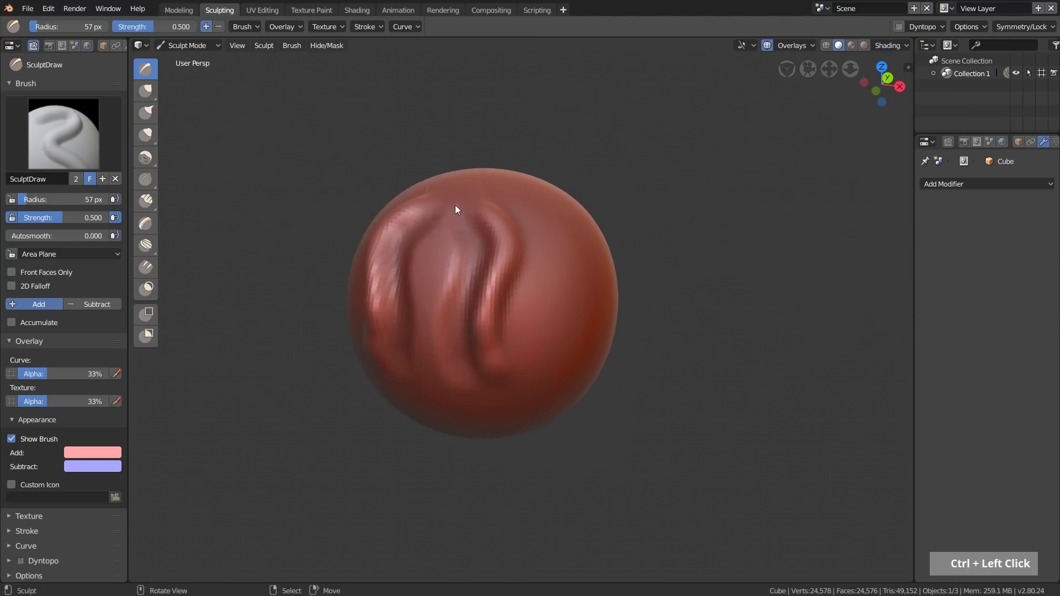
# Resize the SculptDraw brush several times, including radii of 72 px and 135 px, ending at 84 px
pyautogui.press('f')
pyautogui.click(446, 264)
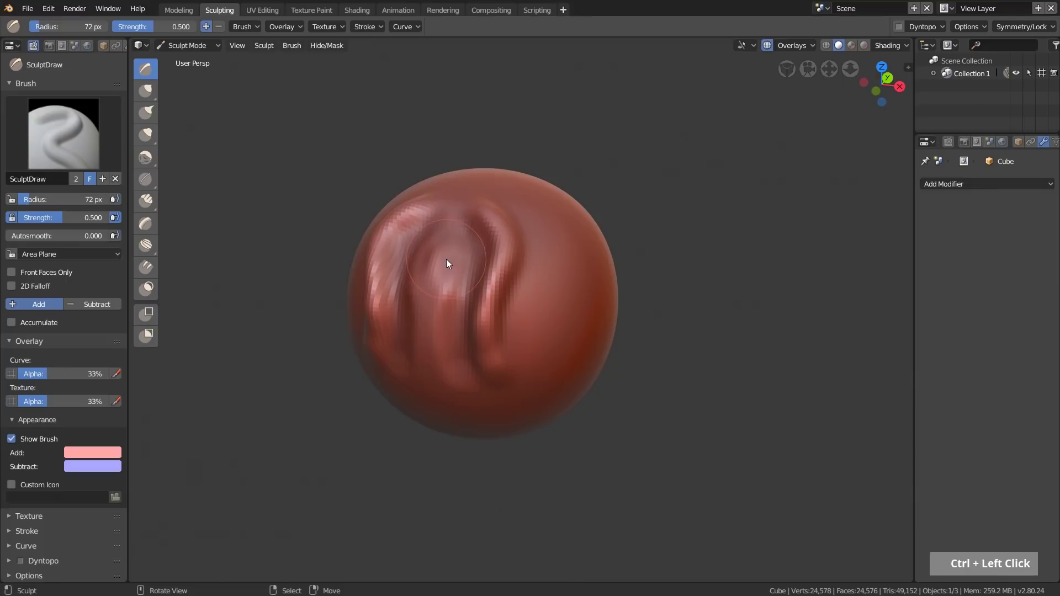
pyautogui.moveTo(495, 223)
pyautogui.keyDown('ctrl'); pyautogui.mouseDown(button='middle')
pyautogui.moveTo(489, 254)
pyautogui.moveTo(507, 276)
pyautogui.moveTo(473, 279)
pyautogui.moveTo(500, 254)
pyautogui.mouseUp(button='middle'); pyautogui.keyUp('ctrl')
pyautogui.press('f')
pyautogui.click(475, 200)
pyautogui.press('f')
pyautogui.click(505, 271)
pyautogui.press('f')
pyautogui.click(465, 271)
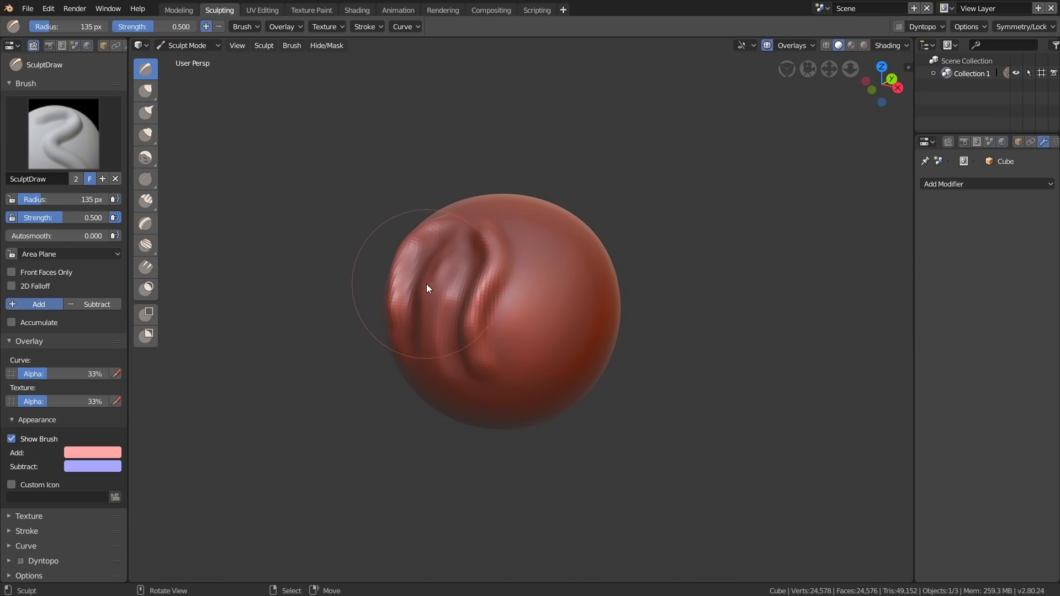
pyautogui.press('f')
pyautogui.click(381, 260)
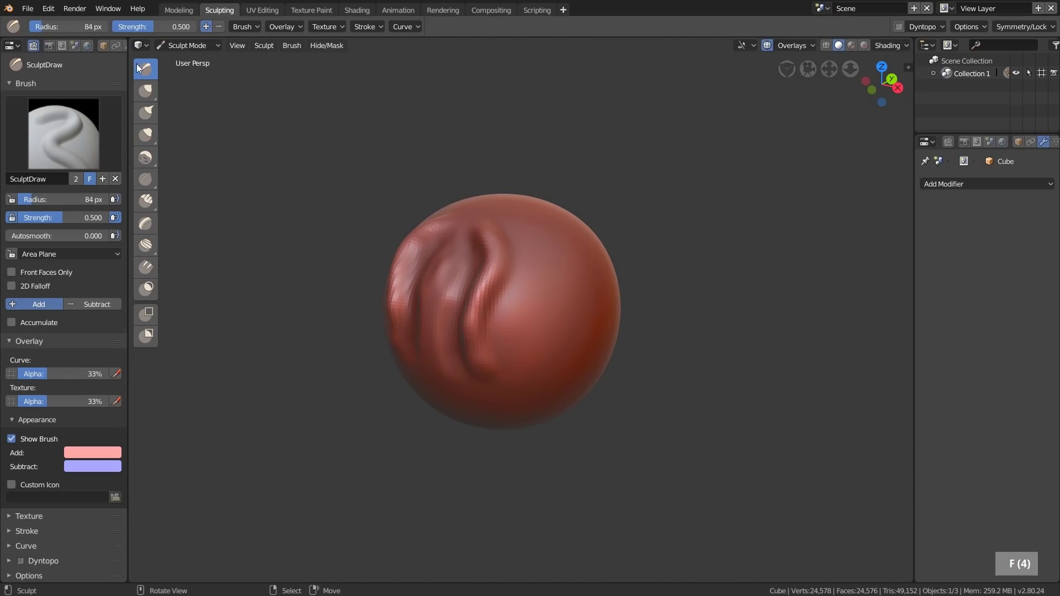
# Select the Clay Strips brush, try strokes on the sphere at different sizes, and set its radius to 71 px
pyautogui.click(151, 207)
pyautogui.press('f')
pyautogui.click(491, 284)
pyautogui.moveTo(528, 288); pyautogui.dragTo(479, 225)
pyautogui.press('f')
pyautogui.click(492, 258)
pyautogui.moveTo(445, 272)
pyautogui.mouseDown()
pyautogui.moveTo(455, 266)
pyautogui.moveTo(445, 250)
pyautogui.moveTo(458, 312)
pyautogui.mouseUp()
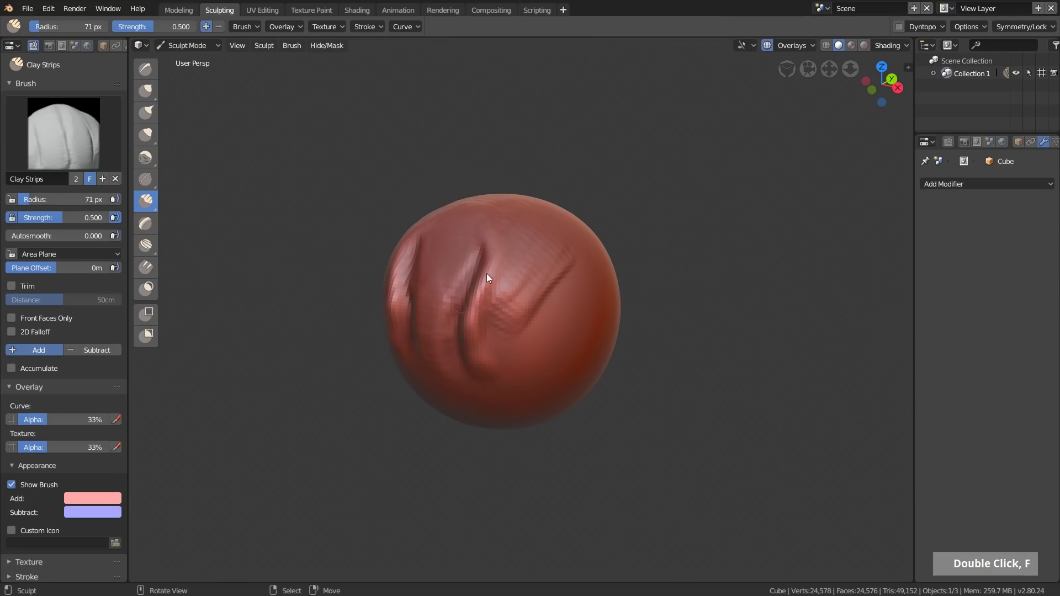
# Enable Dyntopo despite the vertex data warning, switch its detailing to Constant Detail, and sample the detail resolution from the sphere's surface
pyautogui.click(899, 27)
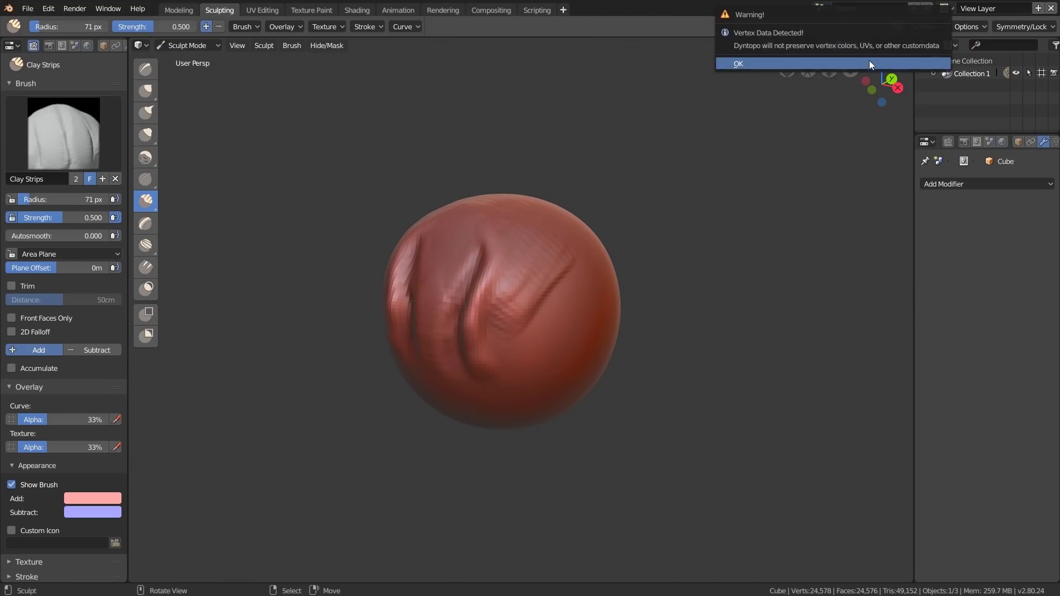
pyautogui.click(869, 61)
pyautogui.click(922, 26)
pyautogui.click(959, 77)
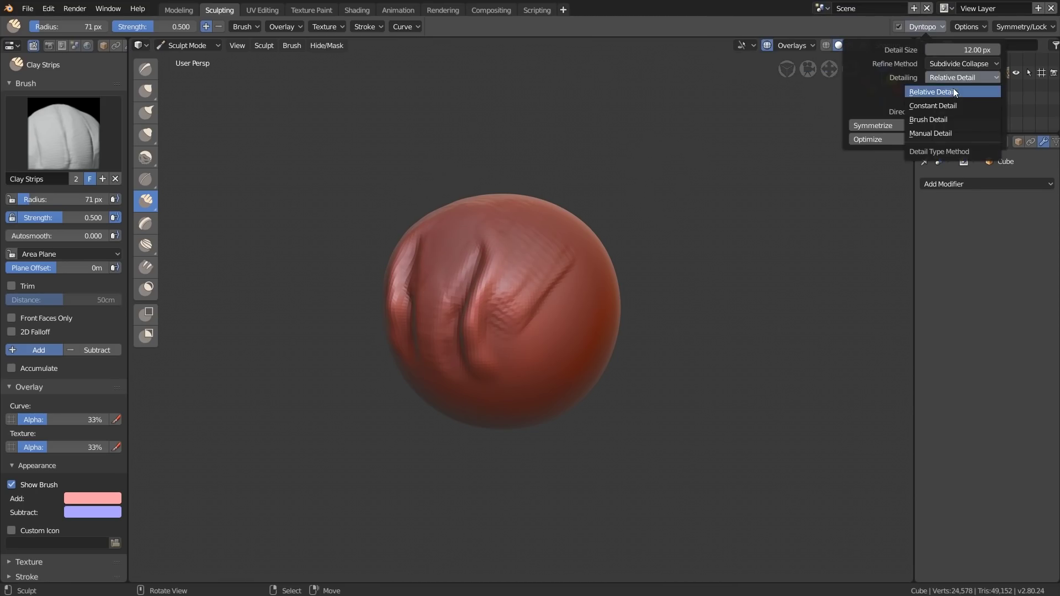
pyautogui.click(951, 102)
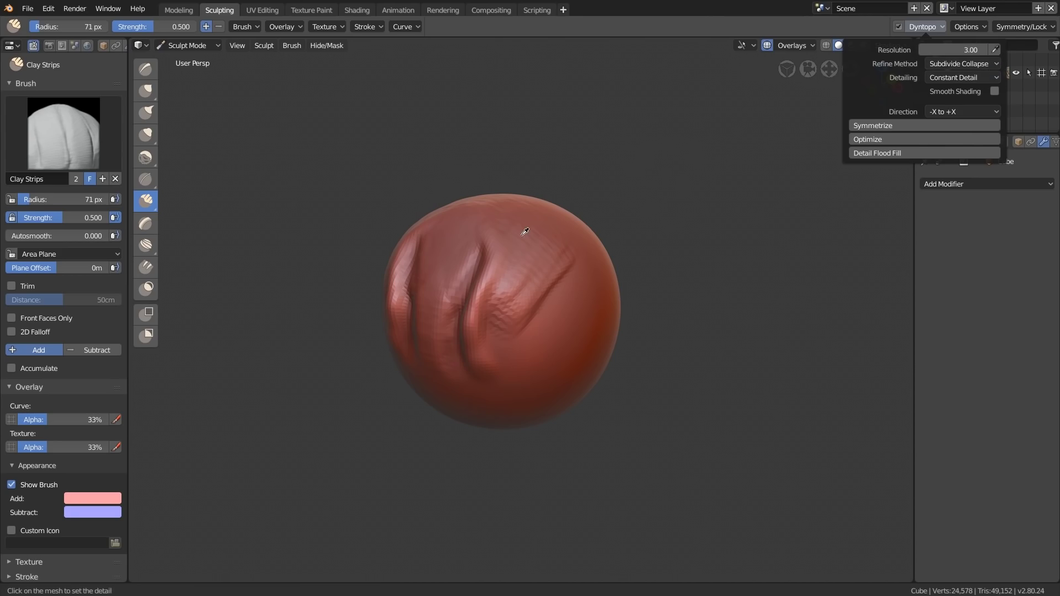
pyautogui.moveTo(526, 251); pyautogui.dragTo(534, 297, button='middle')
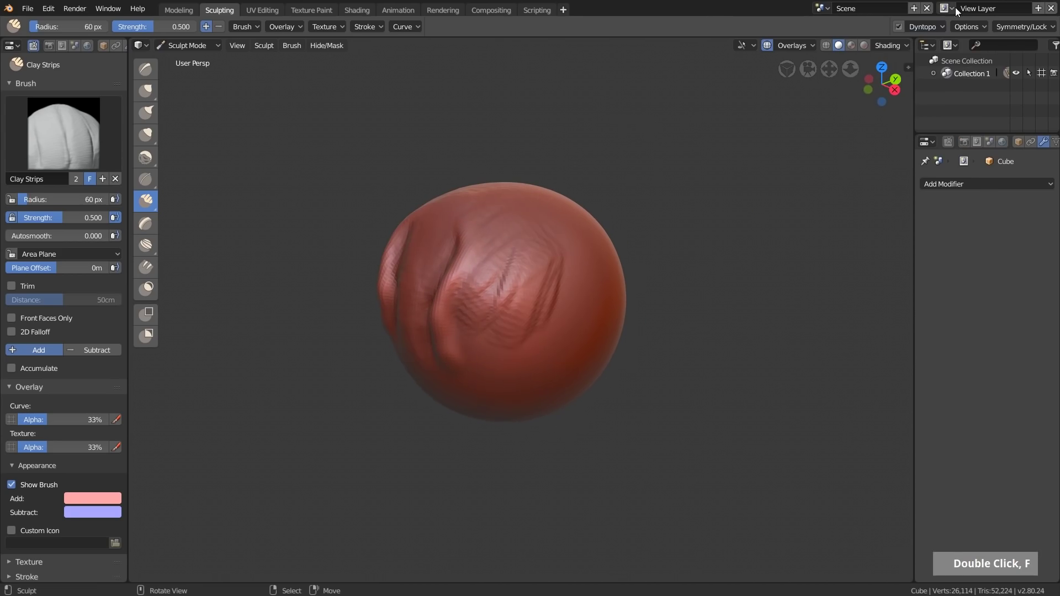
# Set the Dyntopo resolution to 10 and draw a Clay Strips stroke across the upper part of the sphere
pyautogui.click(933, 27)
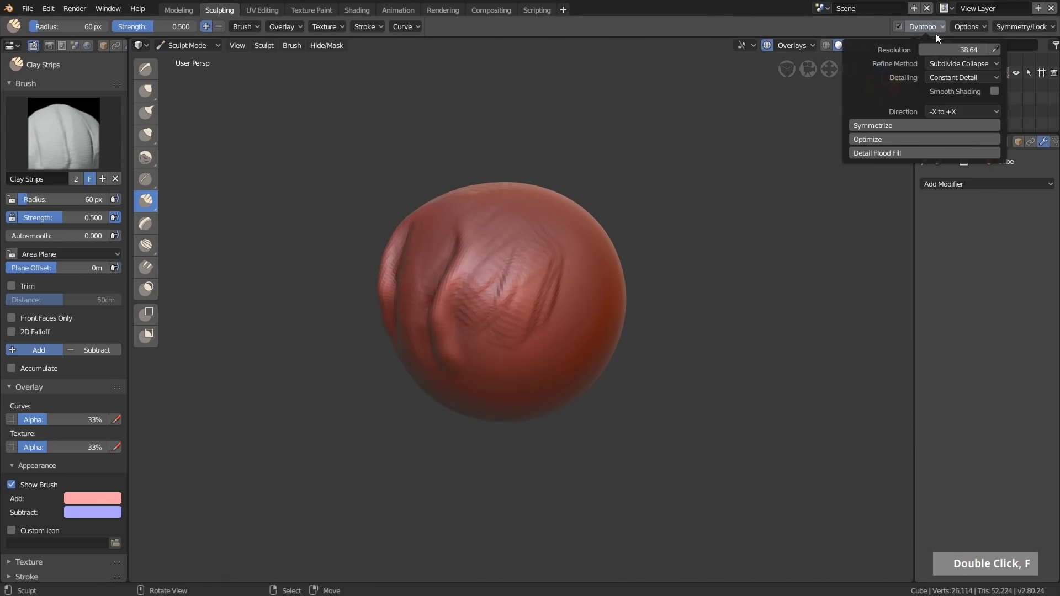
pyautogui.doubleClick(946, 50)
pyautogui.write('10')
pyautogui.press('Return')
pyautogui.moveTo(572, 218)
pyautogui.mouseDown()
pyautogui.moveTo(509, 252)
pyautogui.moveTo(488, 211)
pyautogui.moveTo(486, 227)
pyautogui.mouseUp()
# Build up the sphere's surface beside the ridges with Clay Strips strokes at radii of 87 px and 61 px
pyautogui.press('f')
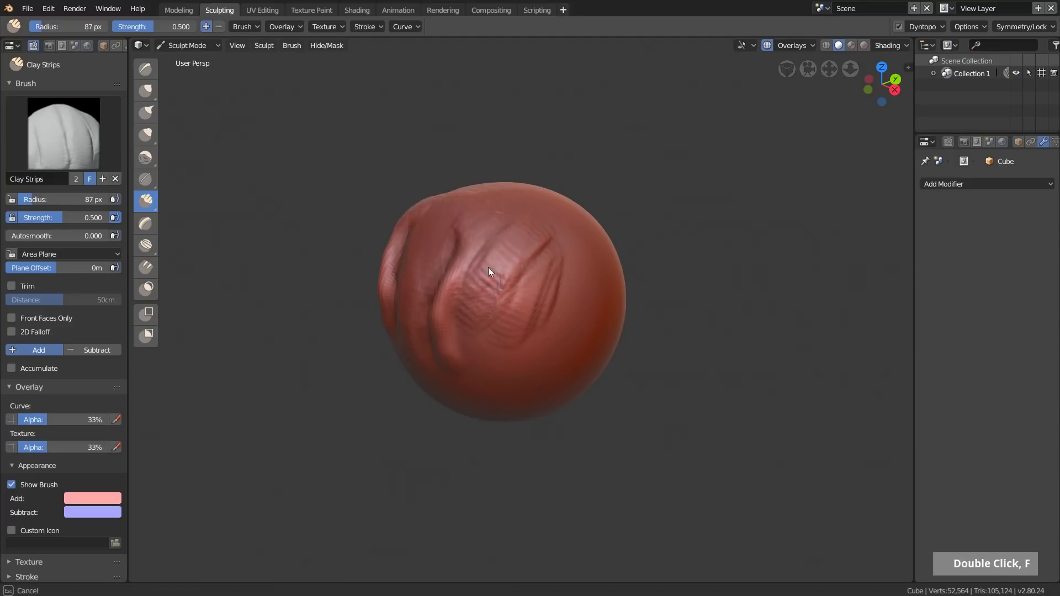
pyautogui.moveTo(475, 303); pyautogui.dragTo(483, 316)
pyautogui.moveTo(493, 216); pyautogui.dragTo(531, 220, button='middle')
pyautogui.press('f')
pyautogui.click(458, 234)
pyautogui.moveTo(459, 234)
pyautogui.mouseDown()
pyautogui.moveTo(439, 214)
pyautogui.moveTo(474, 370)
pyautogui.mouseUp()
pyautogui.moveTo(438, 333)
pyautogui.mouseDown(button='middle')
pyautogui.moveTo(406, 306)
pyautogui.moveTo(409, 330)
pyautogui.moveTo(420, 312)
pyautogui.mouseUp(button='middle')
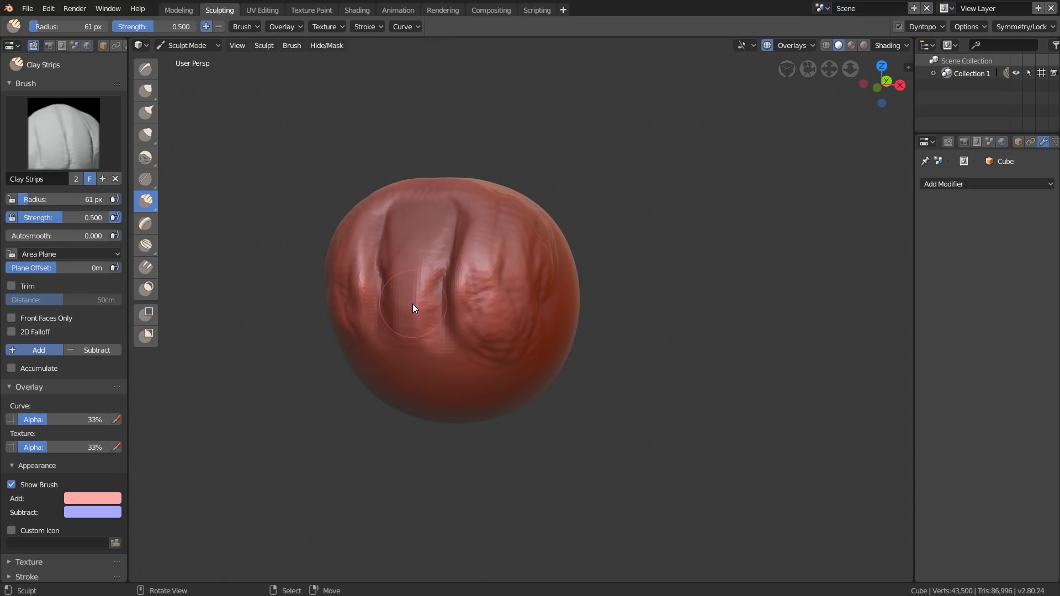
# Select the Crease brush, switch to Pinch/Magnify, and briefly bring up the quick list of sculpting tools
pyautogui.click(149, 181)
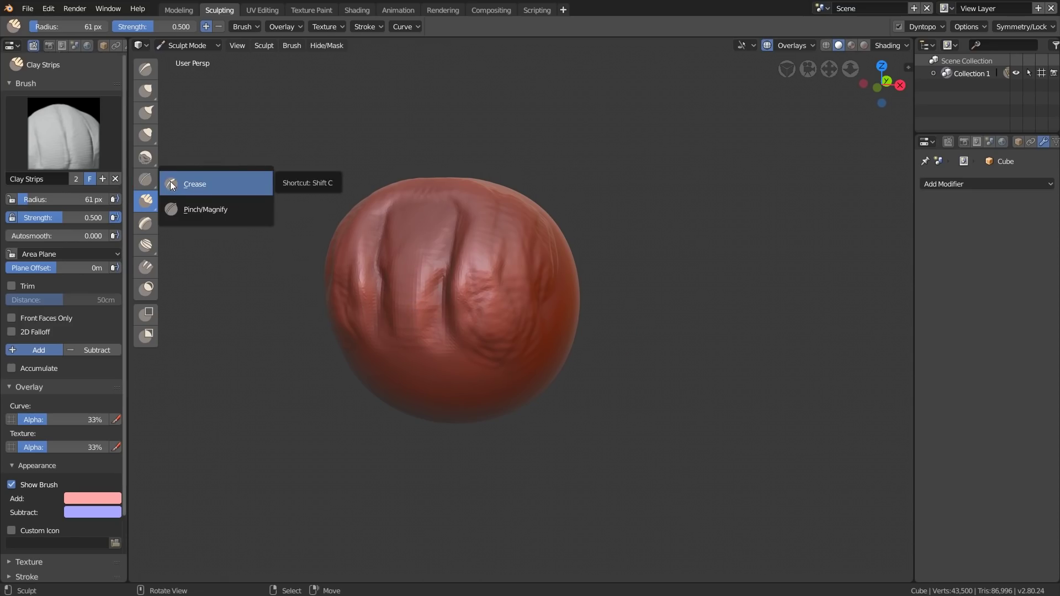
pyautogui.click(195, 185)
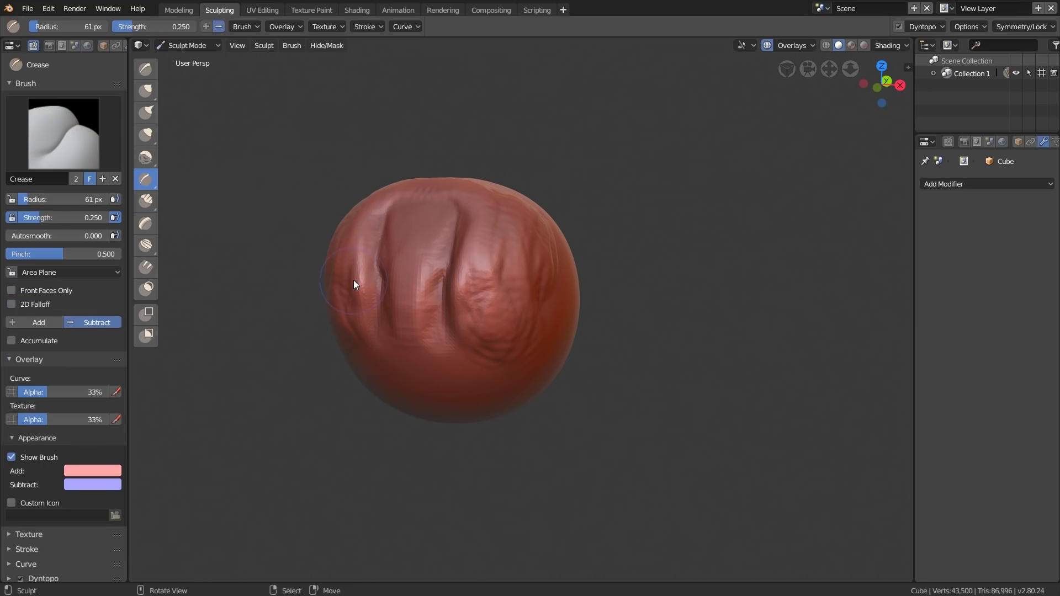
pyautogui.hotkey('shift', 'c')
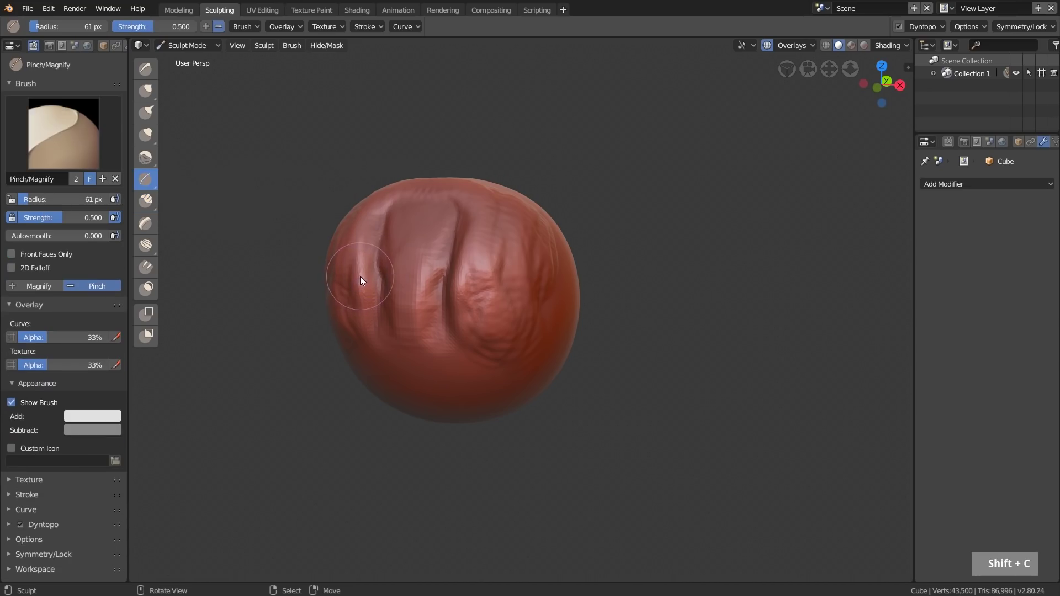
pyautogui.press('space')
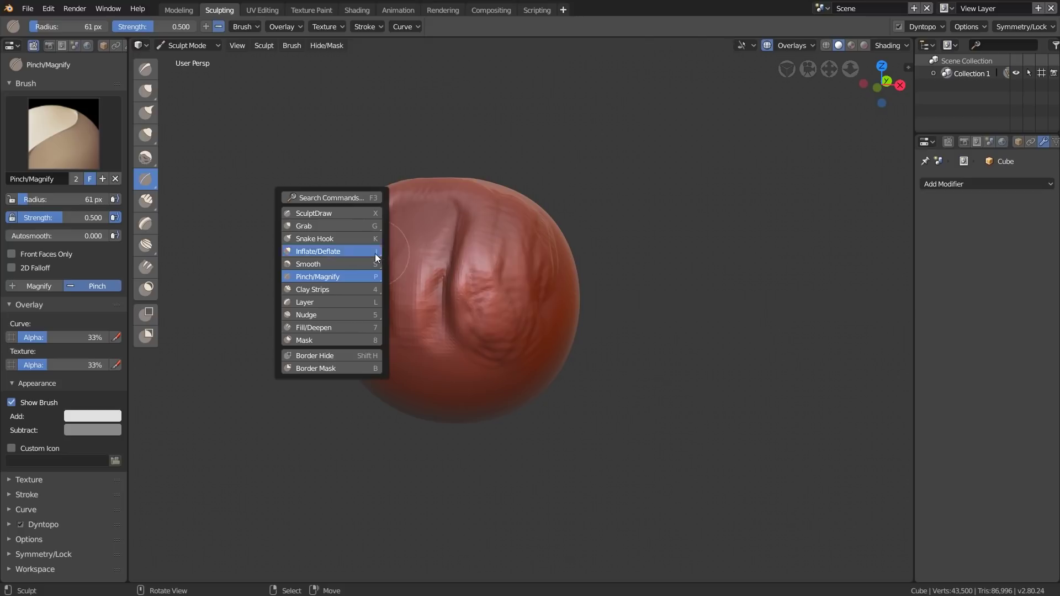
pyautogui.press('Escape')
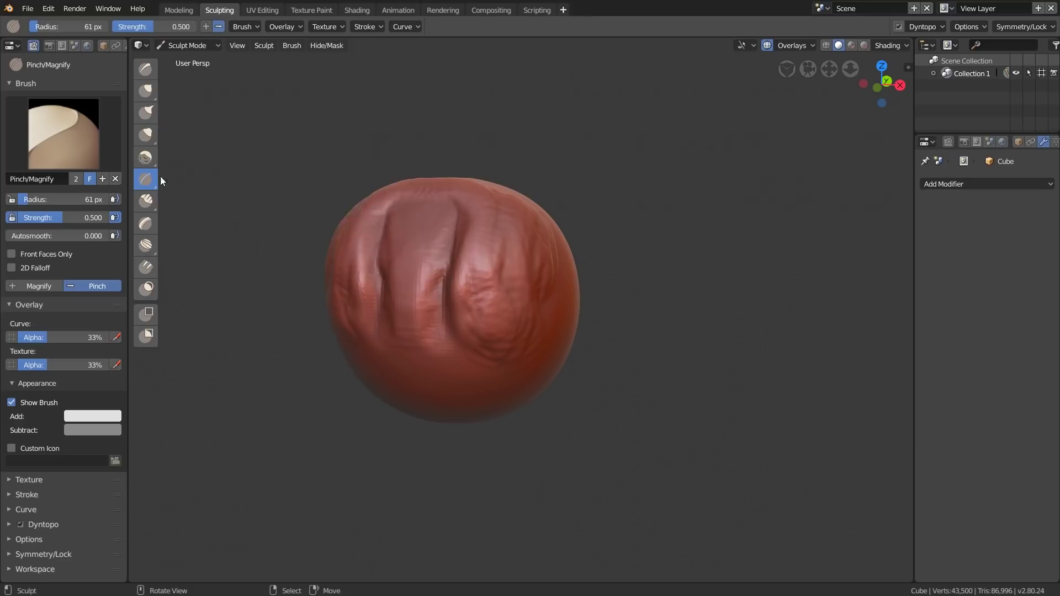
# Stroke along the edges of the ridges with the Pinch/Magnify brush at a radius of 50 px
pyautogui.click(151, 202)
pyautogui.click(149, 253)
pyautogui.moveTo(412, 284)
pyautogui.keyDown('ctrl'); pyautogui.mouseDown()
pyautogui.moveTo(450, 227)
pyautogui.moveTo(432, 257)
pyautogui.moveTo(444, 210)
pyautogui.moveTo(460, 210)
pyautogui.mouseUp(); pyautogui.keyUp('ctrl')
pyautogui.moveTo(460, 209); pyautogui.dragTo(417, 209, button='middle')
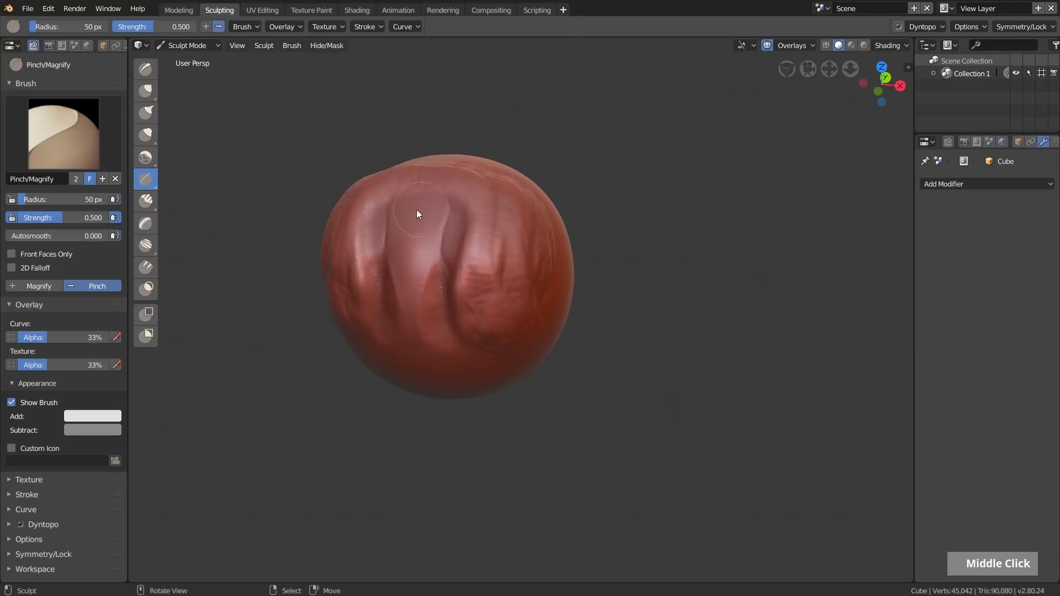
# Carve a groove around the central ridge with the inverted SculptDraw brush at 45 px and smooth the surface beside it
pyautogui.click(145, 69)
pyautogui.press('f')
pyautogui.moveTo(450, 283)
pyautogui.keyDown('ctrl'); pyautogui.mouseDown()
pyautogui.moveTo(442, 195)
pyautogui.moveTo(452, 245)
pyautogui.moveTo(445, 329)
pyautogui.mouseUp(); pyautogui.keyUp('ctrl')
pyautogui.moveTo(445, 329); pyautogui.dragTo(466, 232, button='middle')
pyautogui.moveTo(487, 294)
pyautogui.keyDown('shift'); pyautogui.mouseDown()
pyautogui.moveTo(478, 252)
pyautogui.moveTo(485, 267)
pyautogui.mouseUp(); pyautogui.keyUp('shift')
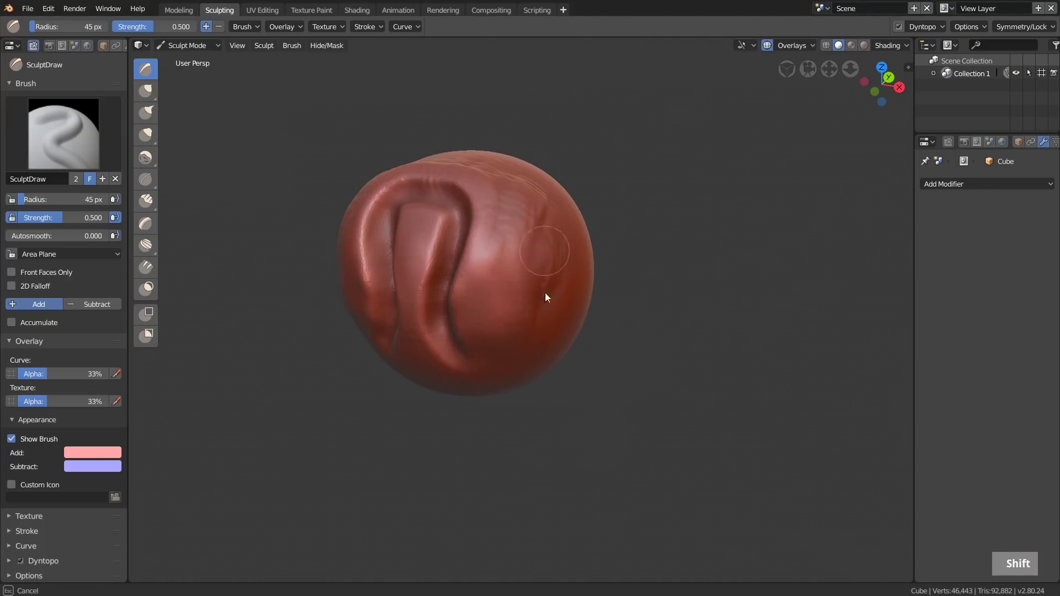
# Resize the SculptDraw brush to 129 px and then 102 px, and set its strength to 0.605
pyautogui.moveTo(507, 251); pyautogui.dragTo(499, 223, button='middle')
pyautogui.press('f')
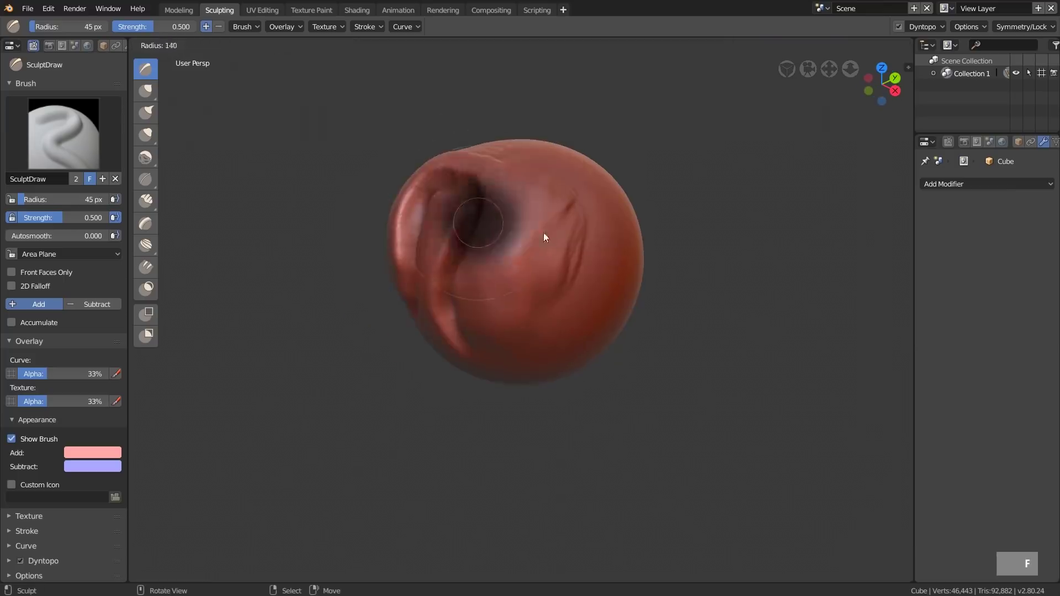
pyautogui.click(551, 238)
pyautogui.hotkey('shift', 'f')
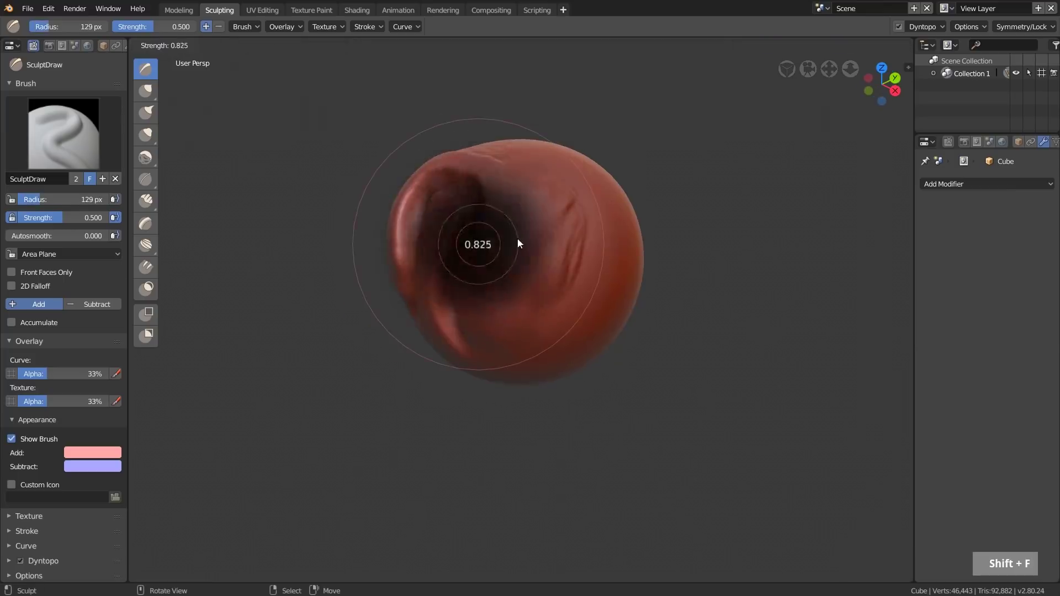
pyautogui.click(534, 245)
pyautogui.press('f')
pyautogui.click(536, 261)
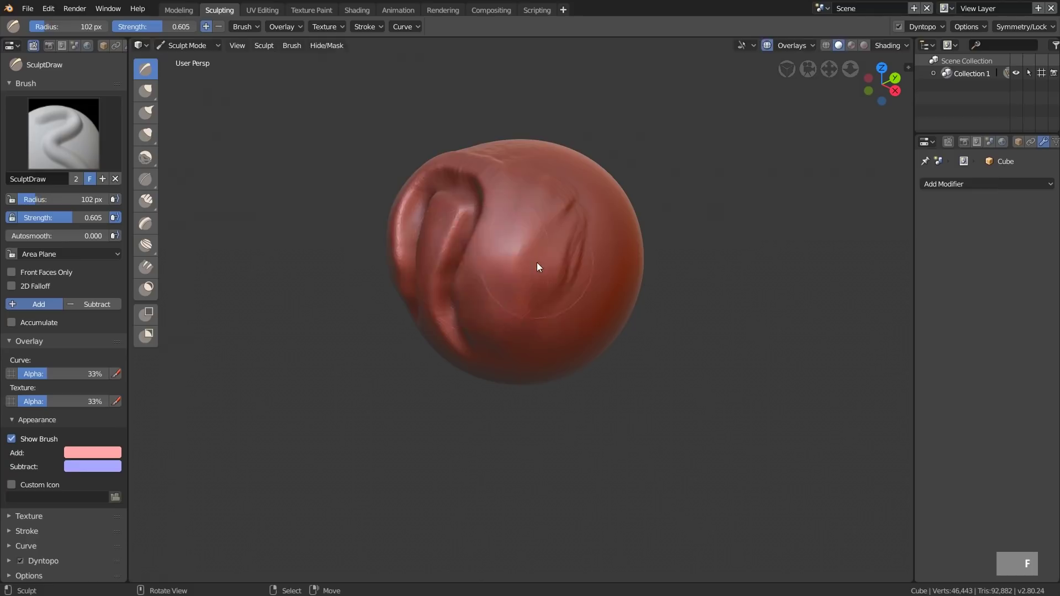
# Draw and smooth SculptDraw strokes at several brush sizes on the sphere's plain side
pyautogui.moveTo(527, 262); pyautogui.dragTo(525, 254)
pyautogui.press('f')
pyautogui.keyDown('shift'); pyautogui.click(523, 264); pyautogui.keyUp('shift')
pyautogui.moveTo(541, 223)
pyautogui.mouseDown(button='middle')
pyautogui.moveTo(548, 230)
pyautogui.moveTo(476, 304)
pyautogui.mouseUp(button='middle')
pyautogui.press('f')
pyautogui.click(550, 234)
pyautogui.moveTo(476, 305); pyautogui.dragTo(547, 234)
# Set the SculptDraw radius to 35 px, draw a downward raised stroke on the folds, and set the strength to 0.329
pyautogui.press('f')
pyautogui.click(549, 227)
pyautogui.moveTo(549, 221)
pyautogui.mouseDown()
pyautogui.moveTo(535, 259)
pyautogui.moveTo(571, 263)
pyautogui.moveTo(557, 303)
pyautogui.mouseUp()
pyautogui.hotkey('shift', 'f')
pyautogui.click(571, 259)
pyautogui.moveTo(553, 283)
pyautogui.mouseDown(button='middle')
pyautogui.moveTo(532, 221)
pyautogui.moveTo(503, 210)
pyautogui.moveTo(503, 278)
pyautogui.mouseUp(button='middle')
# Pull a long protrusion out of the sphere's upper side with the Grab brush at a radius of 153 px
pyautogui.press('space')
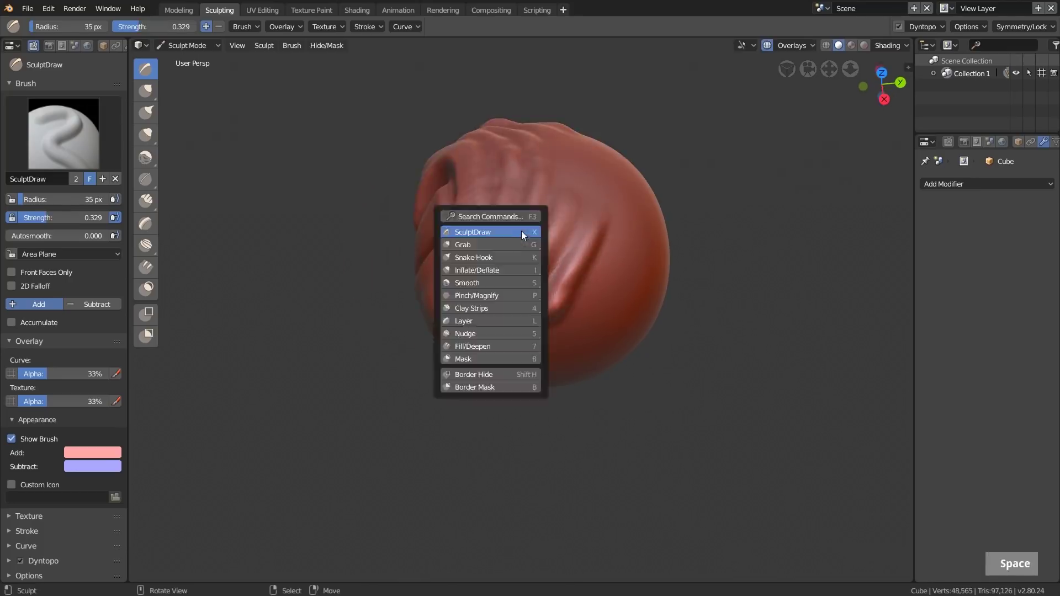
pyautogui.click(463, 244)
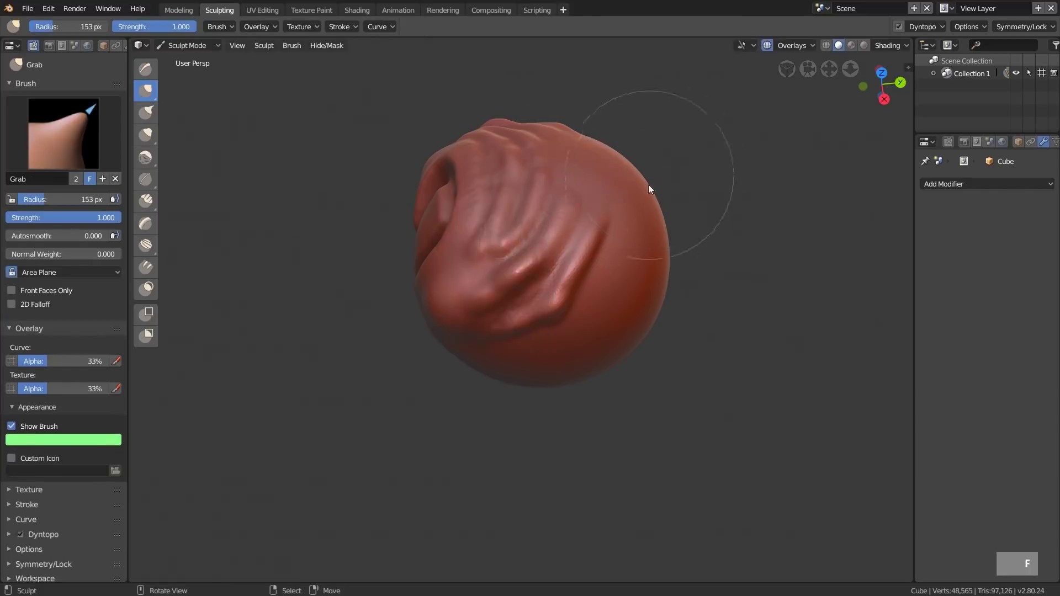
pyautogui.moveTo(649, 185); pyautogui.dragTo(631, 200, button='middle')
pyautogui.moveTo(633, 199); pyautogui.dragTo(656, 171)
pyautogui.moveTo(655, 173); pyautogui.dragTo(648, 148, button='middle')
pyautogui.moveTo(676, 205)
pyautogui.mouseDown()
pyautogui.moveTo(727, 208)
pyautogui.moveTo(719, 180)
pyautogui.mouseUp()
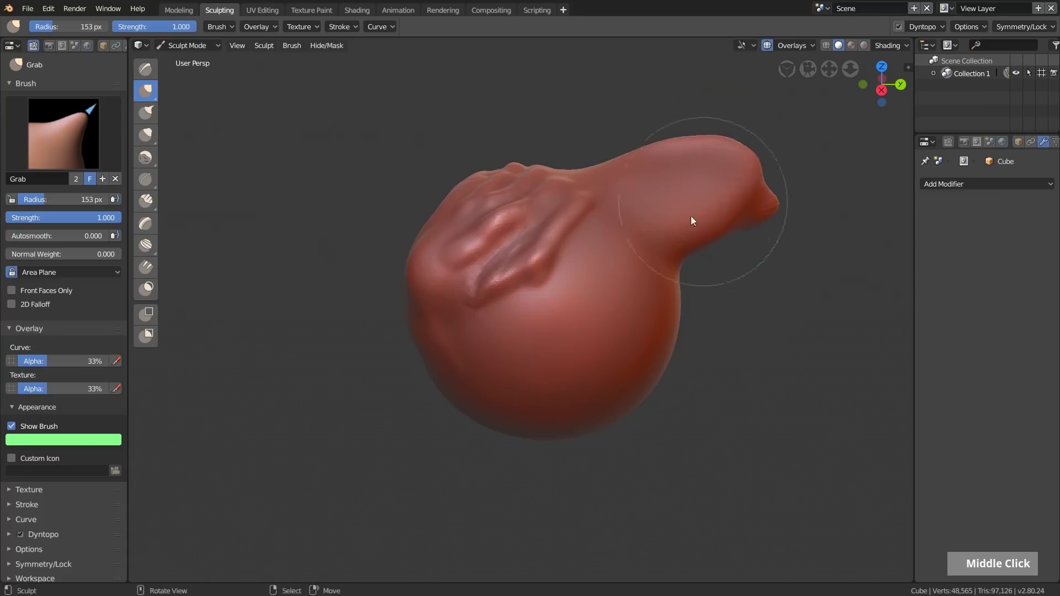
# Level the folds on the sphere's side using the Flatten/Contrast brush at a radius of 76 px
pyautogui.press('f')
pyautogui.click(631, 251)
pyautogui.keyDown('shift'); pyautogui.moveTo(631, 251); pyautogui.dragTo(608, 240, button='middle'); pyautogui.keyUp('shift')
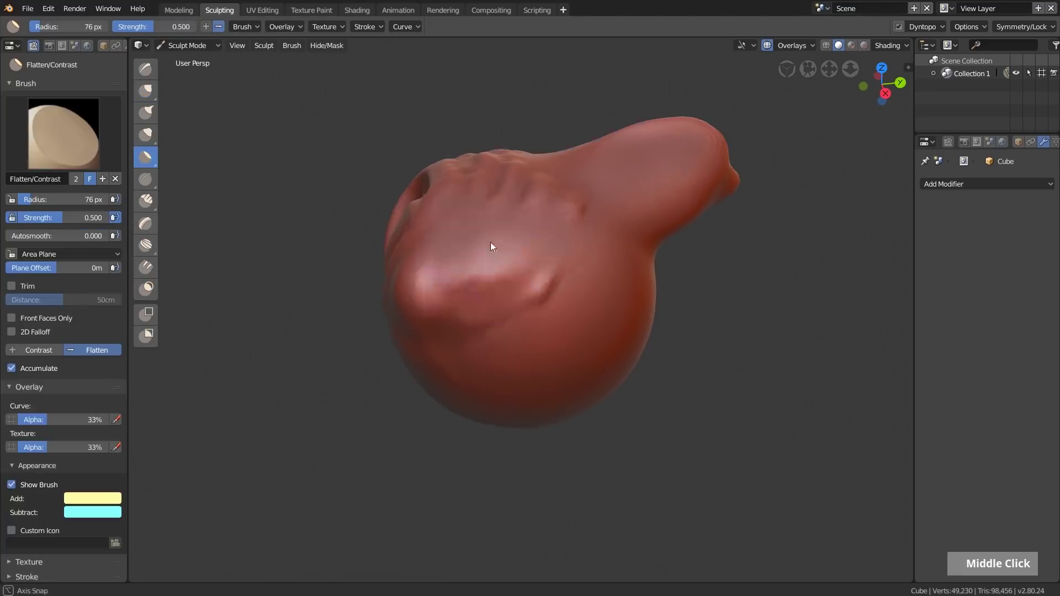
pyautogui.moveTo(491, 246); pyautogui.dragTo(464, 160, button='middle')
pyautogui.moveTo(513, 275)
pyautogui.keyDown('shift'); pyautogui.mouseDown(button='middle')
pyautogui.moveTo(538, 322)
pyautogui.moveTo(512, 299)
pyautogui.mouseUp(button='middle'); pyautogui.keyUp('shift')
pyautogui.moveTo(487, 324)
pyautogui.mouseDown()
pyautogui.moveTo(476, 282)
pyautogui.moveTo(515, 372)
pyautogui.moveTo(578, 255)
pyautogui.moveTo(568, 324)
pyautogui.moveTo(585, 271)
pyautogui.mouseUp()
pyautogui.moveTo(535, 320); pyautogui.dragTo(511, 307, button='middle')
# Set the Flatten/Contrast radius to 94 px and flatten a large round area on the sphere's side
pyautogui.press('f')
pyautogui.click(539, 339)
pyautogui.moveTo(540, 354)
pyautogui.mouseDown()
pyautogui.moveTo(536, 387)
pyautogui.moveTo(556, 400)
pyautogui.moveTo(549, 381)
pyautogui.moveTo(598, 331)
pyautogui.moveTo(579, 290)
pyautogui.moveTo(578, 366)
pyautogui.moveTo(542, 381)
pyautogui.mouseUp()
pyautogui.moveTo(542, 381); pyautogui.dragTo(524, 331, button='middle')
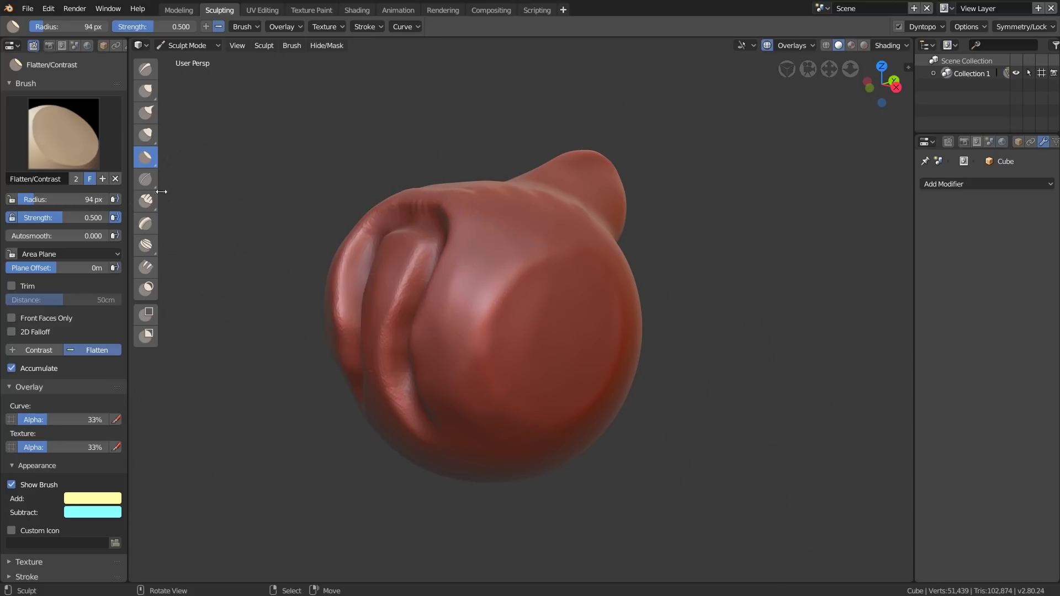
pyautogui.moveTo(478, 312); pyautogui.dragTo(546, 325, button='middle')
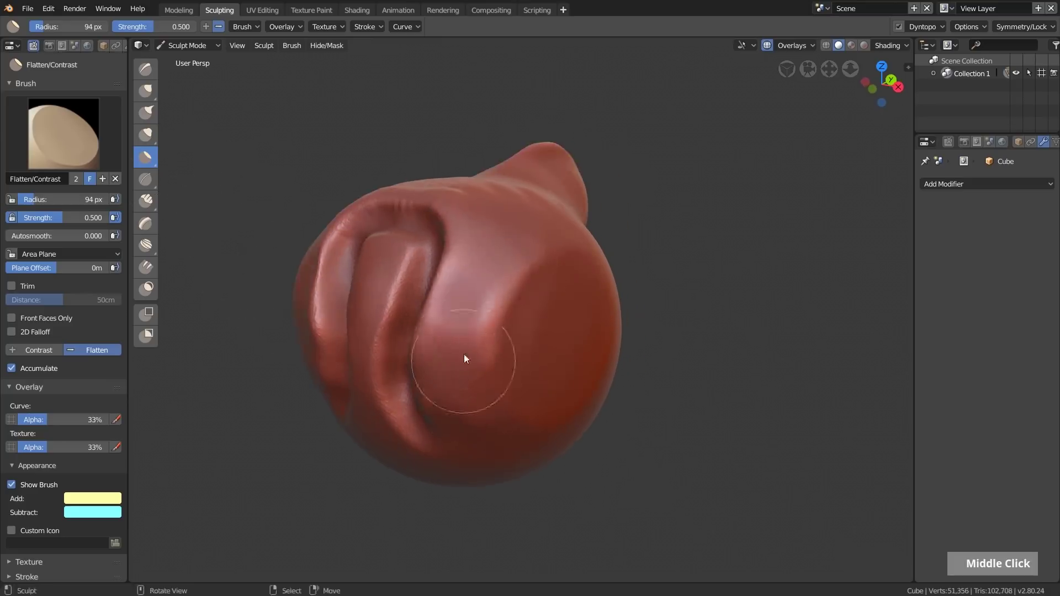
# Set the Flatten/Contrast radius to 53 px and flatten the arched rim above and beside the central ridge
pyautogui.moveTo(461, 330)
pyautogui.mouseDown(button='middle')
pyautogui.moveTo(573, 200)
pyautogui.moveTo(476, 151)
pyautogui.moveTo(491, 192)
pyautogui.moveTo(527, 173)
pyautogui.mouseUp(button='middle')
pyautogui.press('f')
pyautogui.click(497, 182)
pyautogui.moveTo(478, 196); pyautogui.dragTo(423, 187)
pyautogui.moveTo(470, 200); pyautogui.dragTo(476, 206)
pyautogui.moveTo(476, 205)
pyautogui.mouseDown(button='middle')
pyautogui.moveTo(487, 289)
pyautogui.moveTo(494, 250)
pyautogui.mouseUp(button='middle')
pyautogui.moveTo(442, 216)
pyautogui.mouseDown()
pyautogui.moveTo(362, 209)
pyautogui.moveTo(494, 353)
pyautogui.moveTo(490, 389)
pyautogui.mouseUp()
pyautogui.moveTo(500, 464); pyautogui.dragTo(511, 434, button='middle')
pyautogui.moveTo(511, 433)
pyautogui.keyDown('shift'); pyautogui.mouseDown(button='middle')
pyautogui.moveTo(515, 400)
pyautogui.moveTo(479, 413)
pyautogui.mouseUp(button='middle'); pyautogui.keyUp('shift')
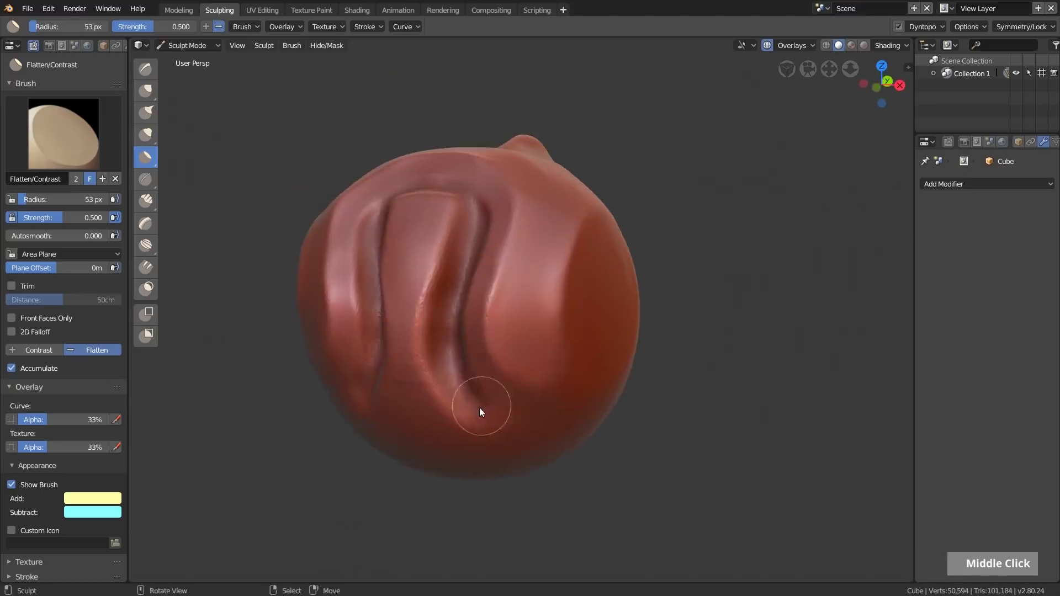
# Flatten the front and upper faces of the central ridge with the Flatten/Contrast brush
pyautogui.moveTo(489, 323); pyautogui.dragTo(485, 335, button='middle')
pyautogui.moveTo(410, 354)
pyautogui.mouseDown()
pyautogui.moveTo(403, 384)
pyautogui.moveTo(406, 359)
pyautogui.mouseUp()
pyautogui.moveTo(422, 293)
pyautogui.mouseDown()
pyautogui.moveTo(426, 207)
pyautogui.moveTo(401, 354)
pyautogui.mouseUp()
pyautogui.moveTo(407, 226)
pyautogui.mouseDown()
pyautogui.moveTo(403, 279)
pyautogui.moveTo(465, 214)
pyautogui.mouseUp()
pyautogui.moveTo(468, 217); pyautogui.dragTo(440, 237, button='middle')
# Reduce the Flatten/Contrast radius to 48 px, flatten the tip of the central ridge, and check it from several angles
pyautogui.press('f')
pyautogui.click(435, 243)
pyautogui.moveTo(436, 276)
pyautogui.mouseDown()
pyautogui.moveTo(436, 353)
pyautogui.moveTo(454, 221)
pyautogui.mouseUp()
pyautogui.moveTo(454, 221); pyautogui.dragTo(456, 213, button='middle')
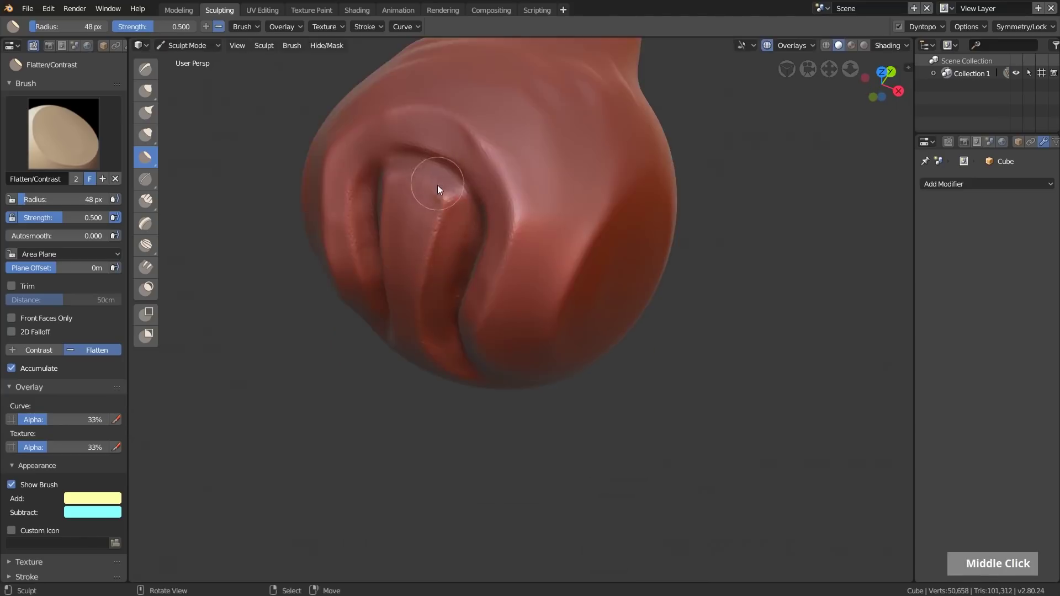
pyautogui.keyDown('shift'); pyautogui.moveTo(446, 255); pyautogui.dragTo(444, 267, button='middle'); pyautogui.keyUp('shift')
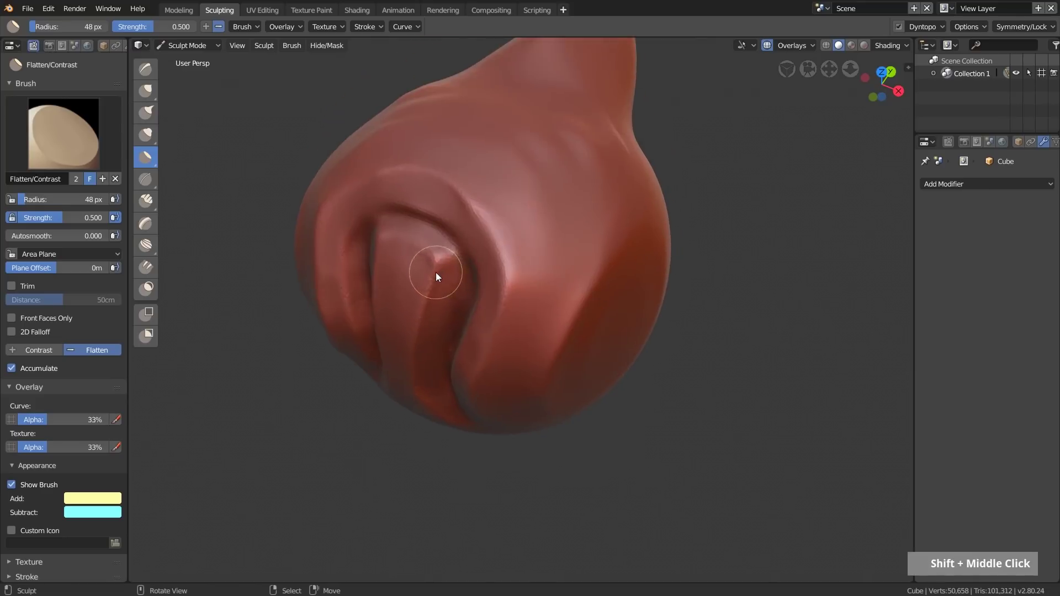
pyautogui.moveTo(433, 278)
pyautogui.mouseDown(button='middle')
pyautogui.moveTo(443, 280)
pyautogui.moveTo(438, 261)
pyautogui.mouseUp(button='middle')
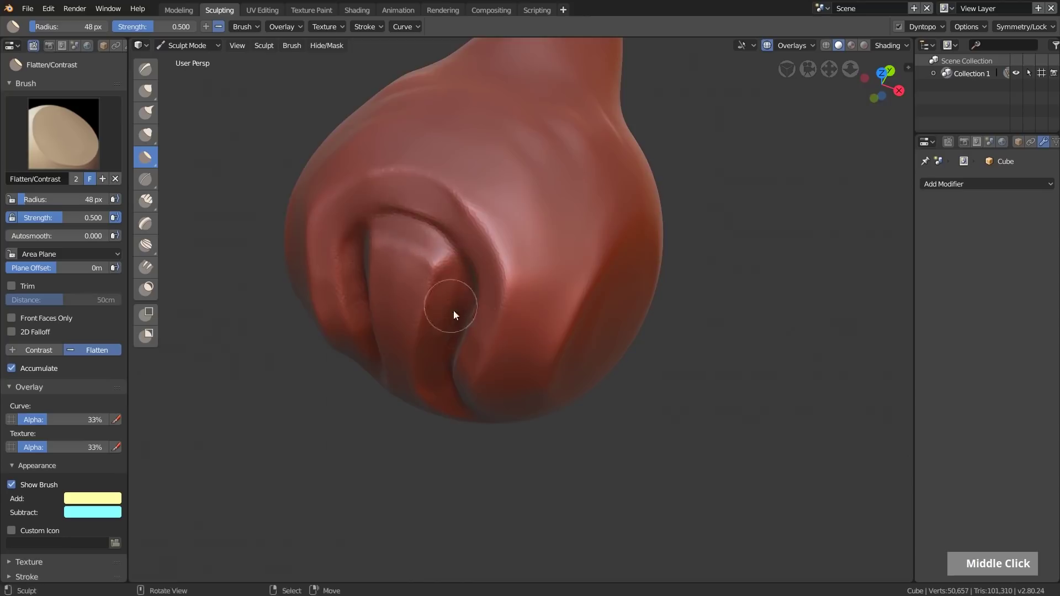
pyautogui.moveTo(453, 310); pyautogui.dragTo(455, 257, button='middle')
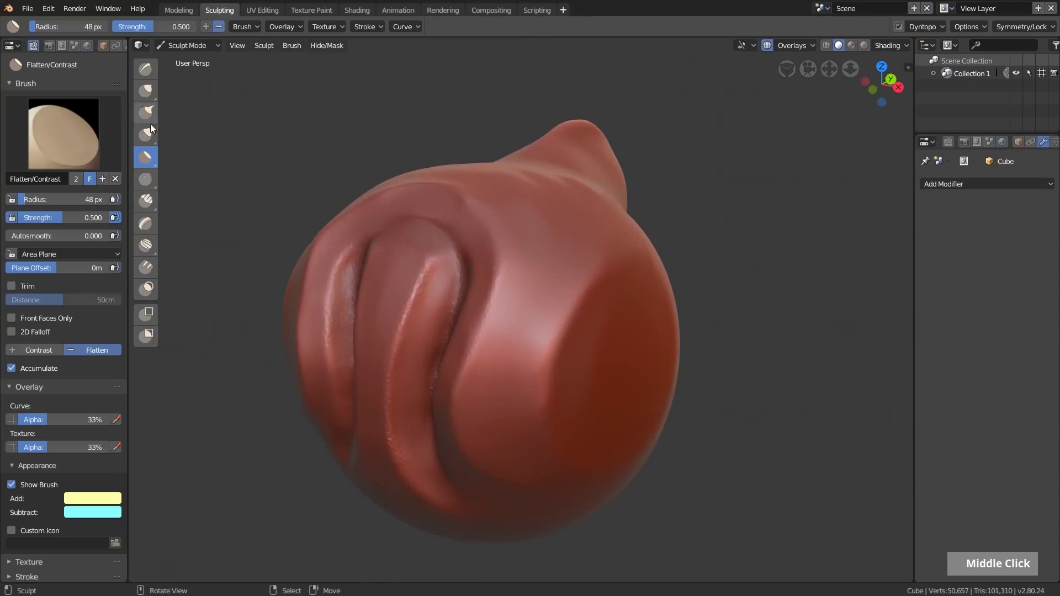
# Select the Crease brush and cut sharp creases along the central ridge, extending the groove at its lower end
pyautogui.doubleClick(151, 179)
pyautogui.moveTo(431, 415)
pyautogui.mouseDown(button='middle')
pyautogui.moveTo(463, 402)
pyautogui.moveTo(447, 240)
pyautogui.mouseUp(button='middle')
pyautogui.moveTo(431, 256); pyautogui.dragTo(457, 318)
pyautogui.moveTo(420, 284)
pyautogui.mouseDown()
pyautogui.moveTo(433, 305)
pyautogui.moveTo(510, 334)
pyautogui.mouseUp()
pyautogui.moveTo(442, 312)
pyautogui.mouseDown()
pyautogui.moveTo(488, 339)
pyautogui.moveTo(441, 260)
pyautogui.mouseUp()
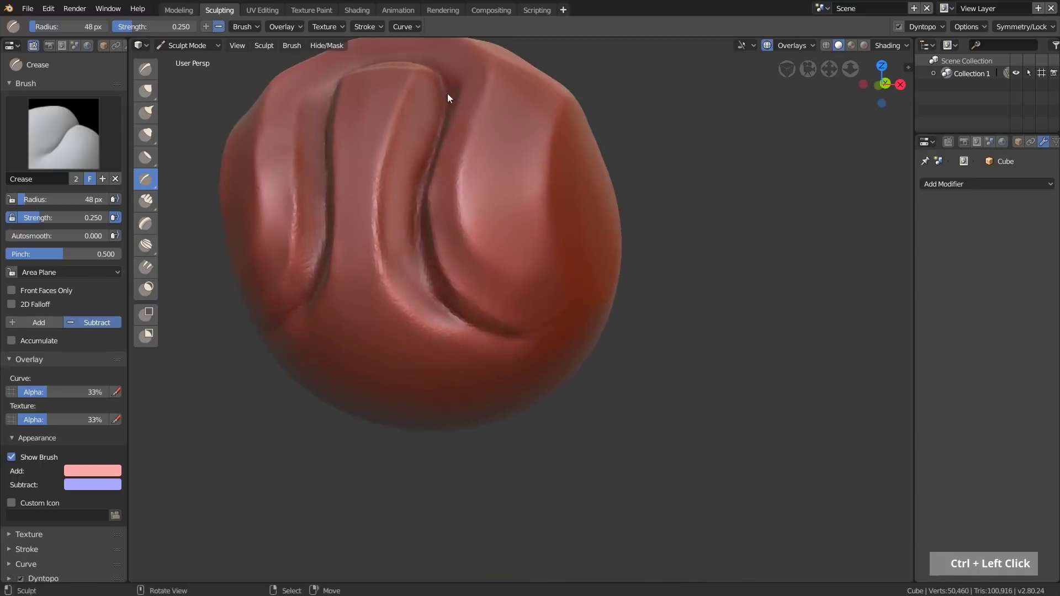